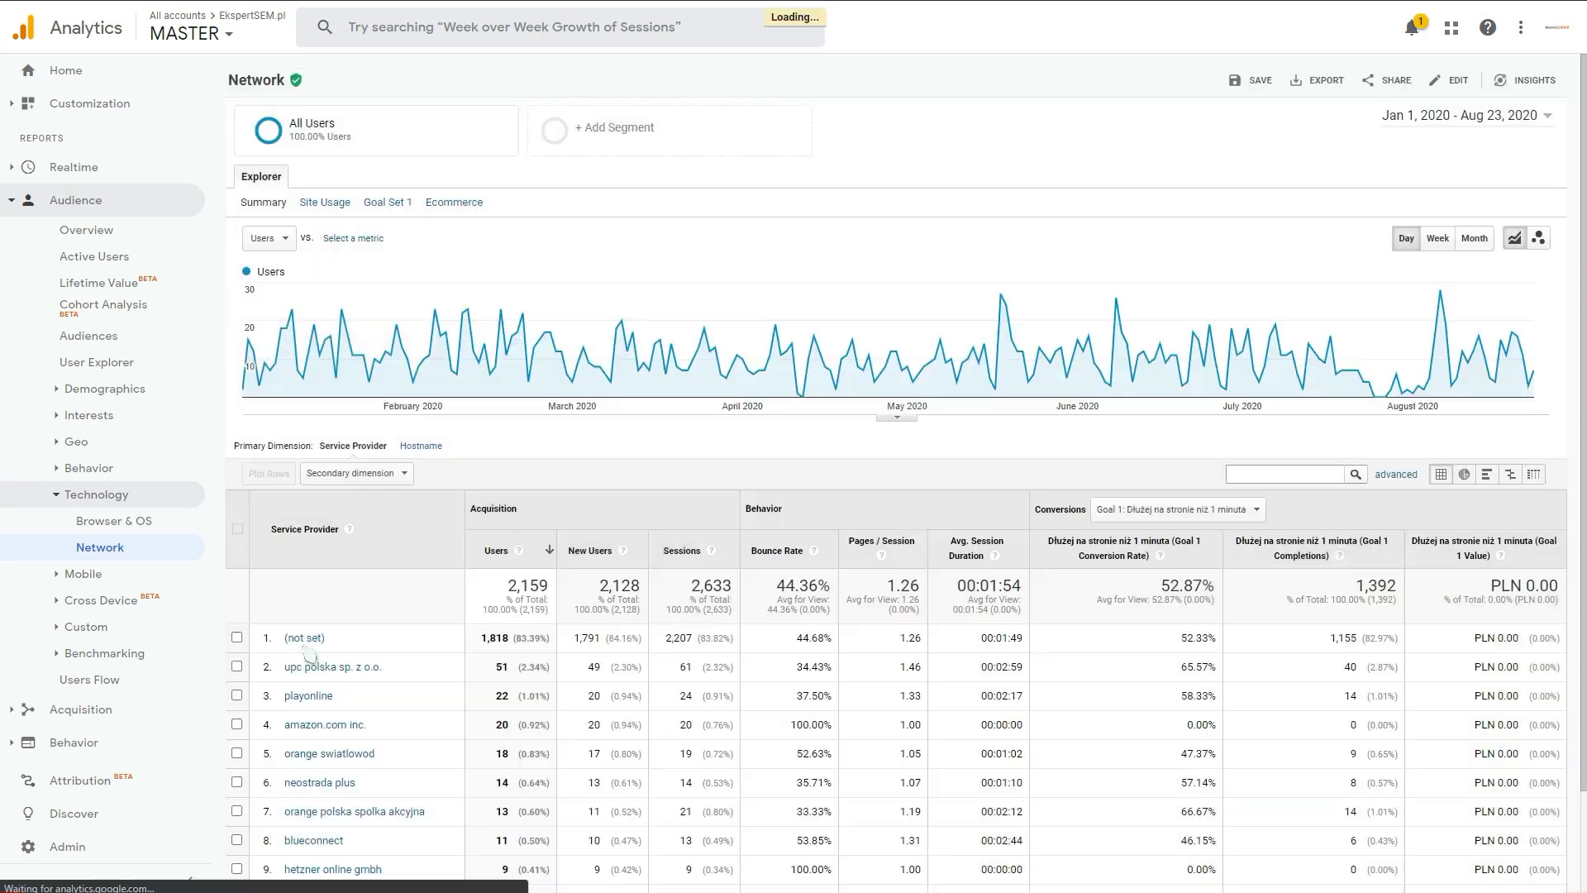
Step: Restrict the Network report's date range to Jul 5 – Aug 23, 2020
{"action": "left_click", "coordinate": [1426, 115]}
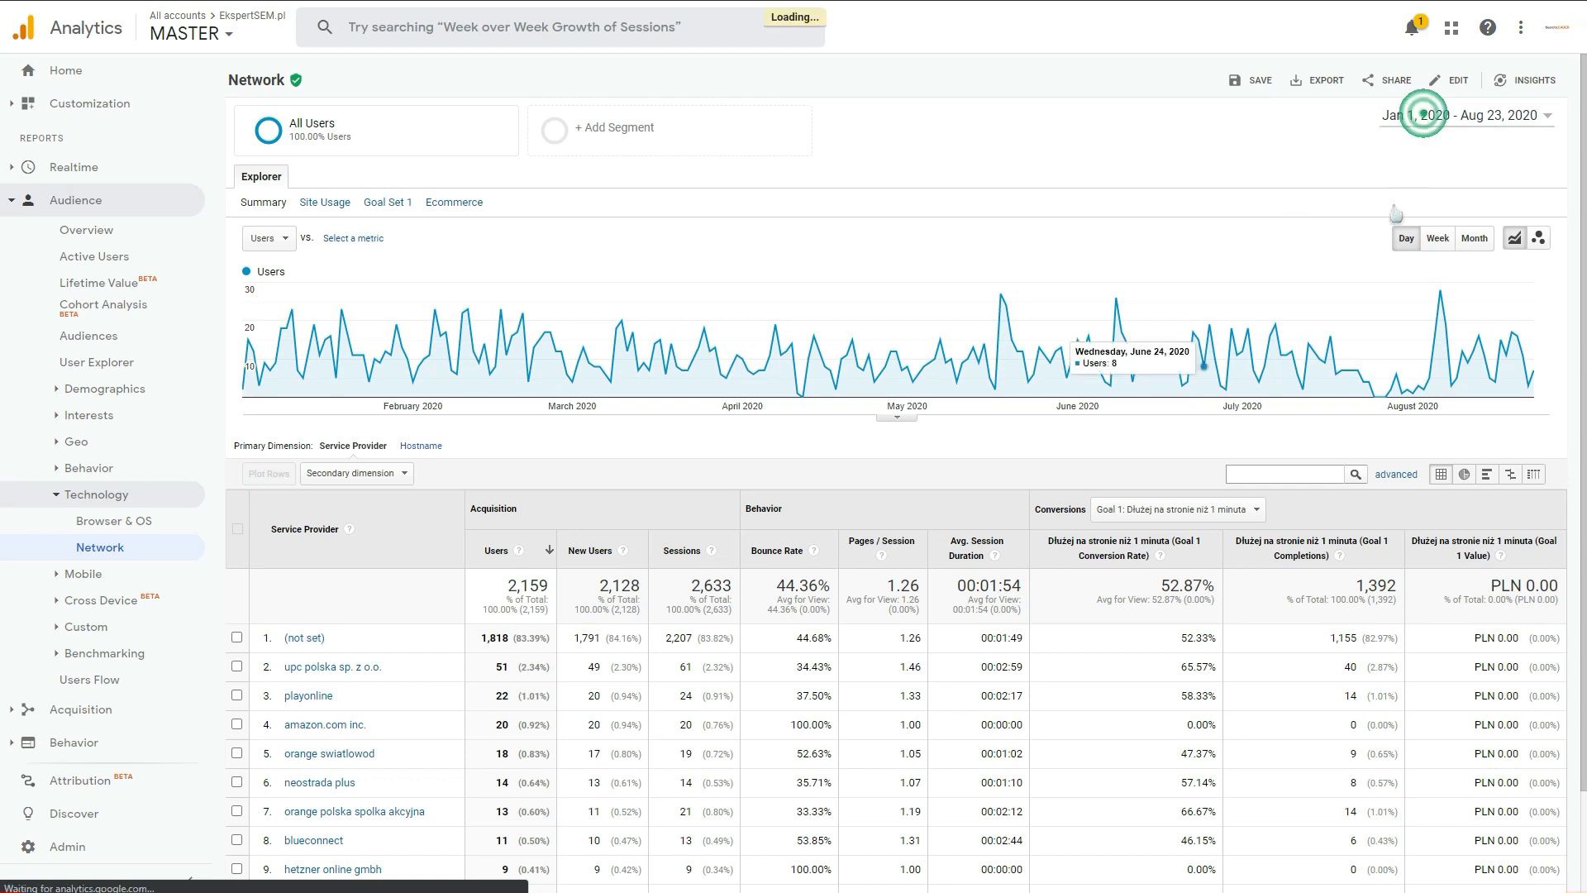
{"action": "left_click", "coordinate": [1133, 176]}
{"action": "left_click", "coordinate": [1386, 213]}
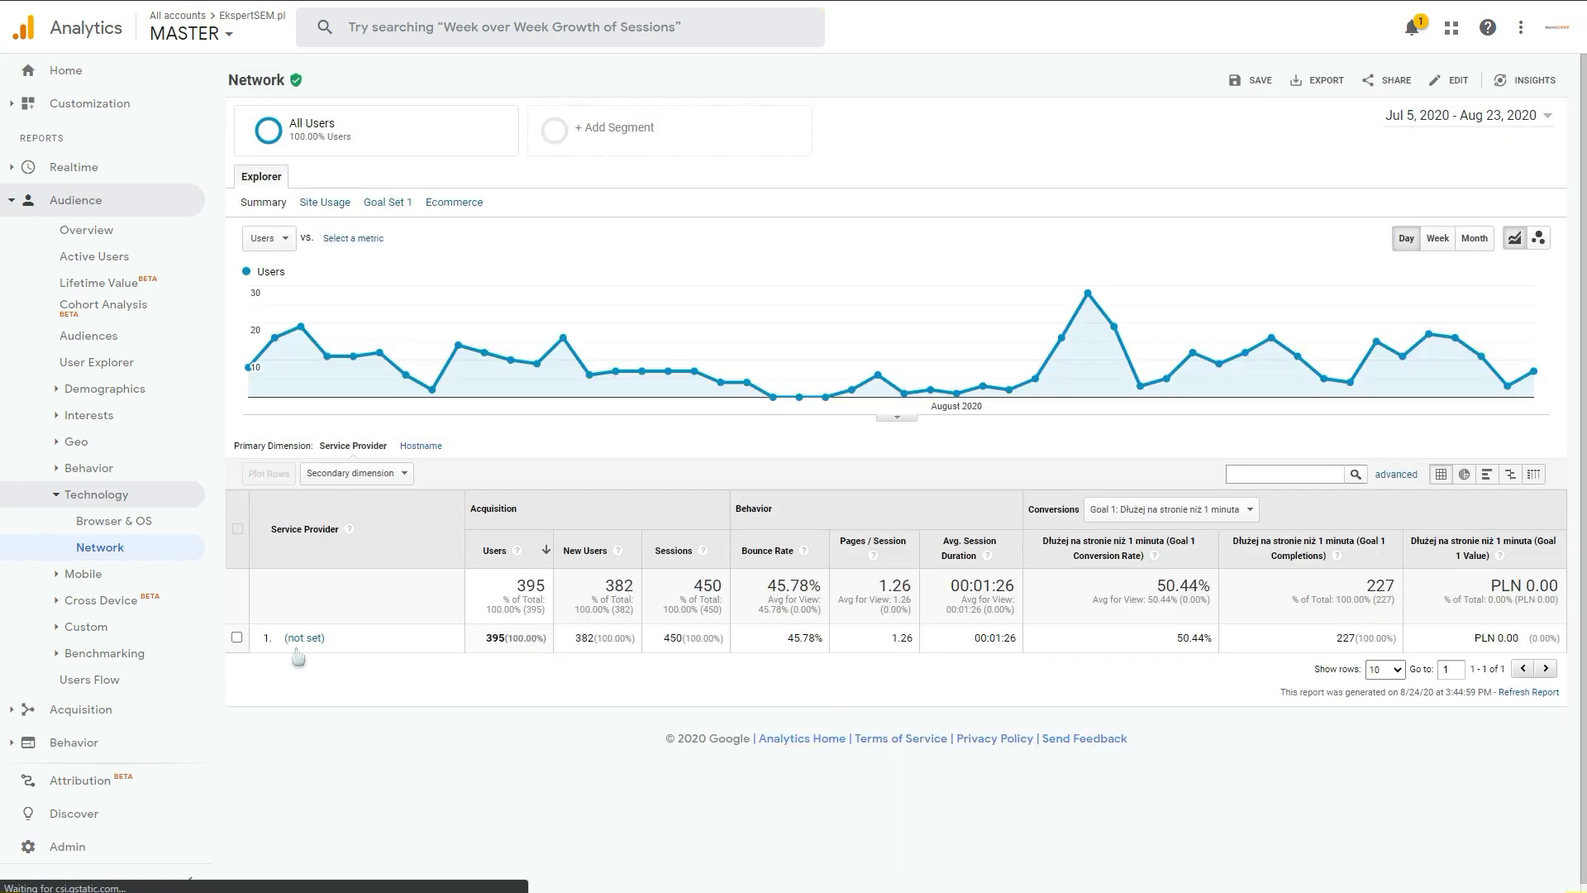
{"action": "left_click", "coordinate": [305, 645]}
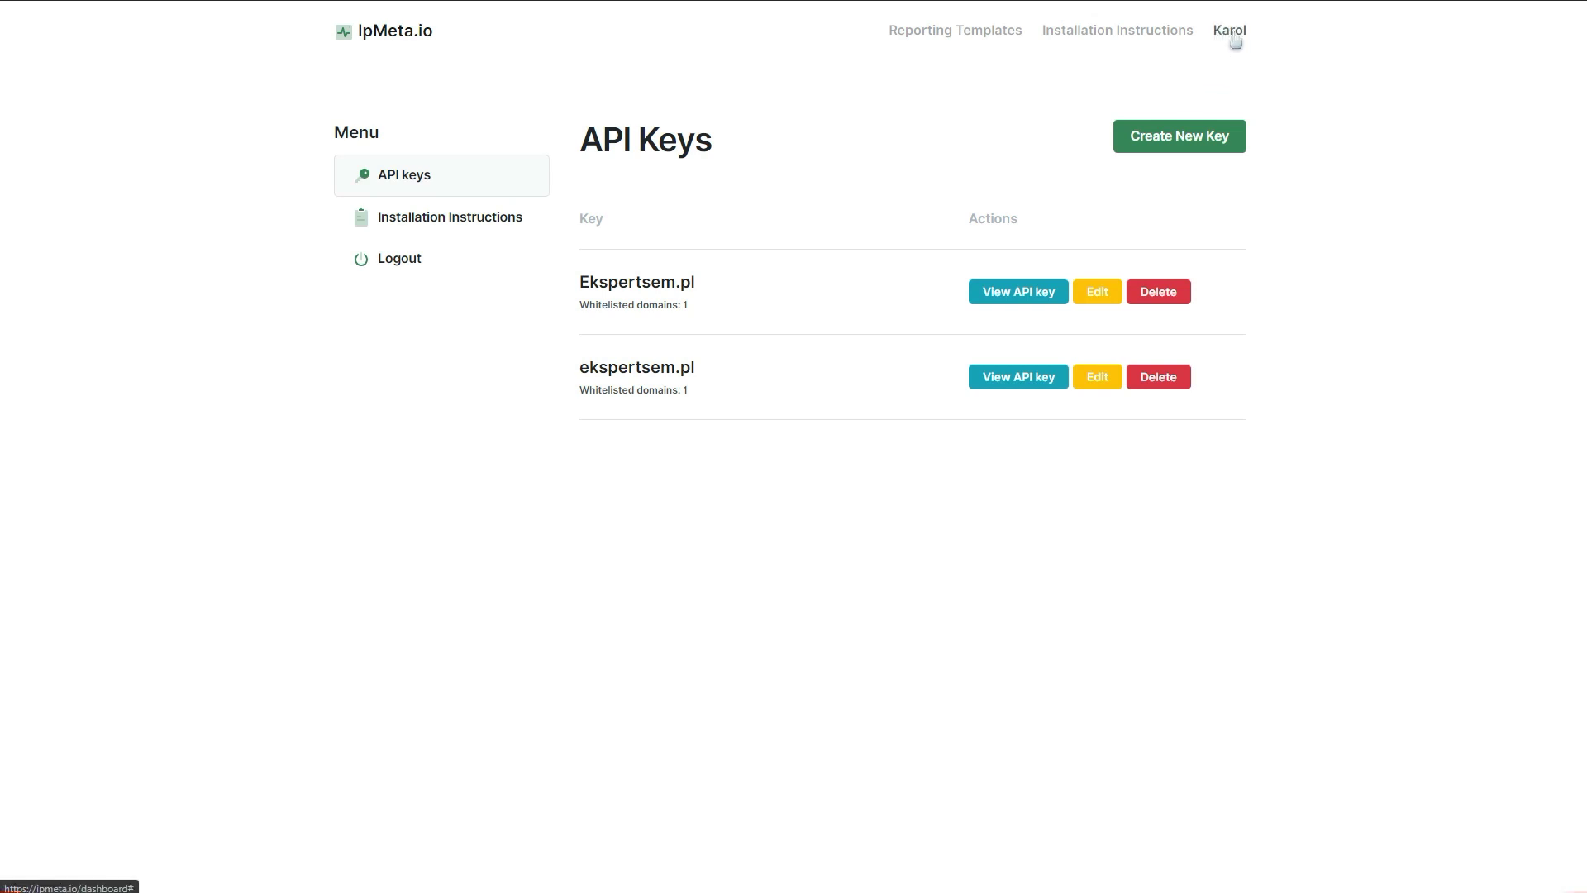
Step: Display and select the Ekspertsem.pl API key without creating a new key, then close the key window
{"action": "left_click", "coordinate": [1170, 145]}
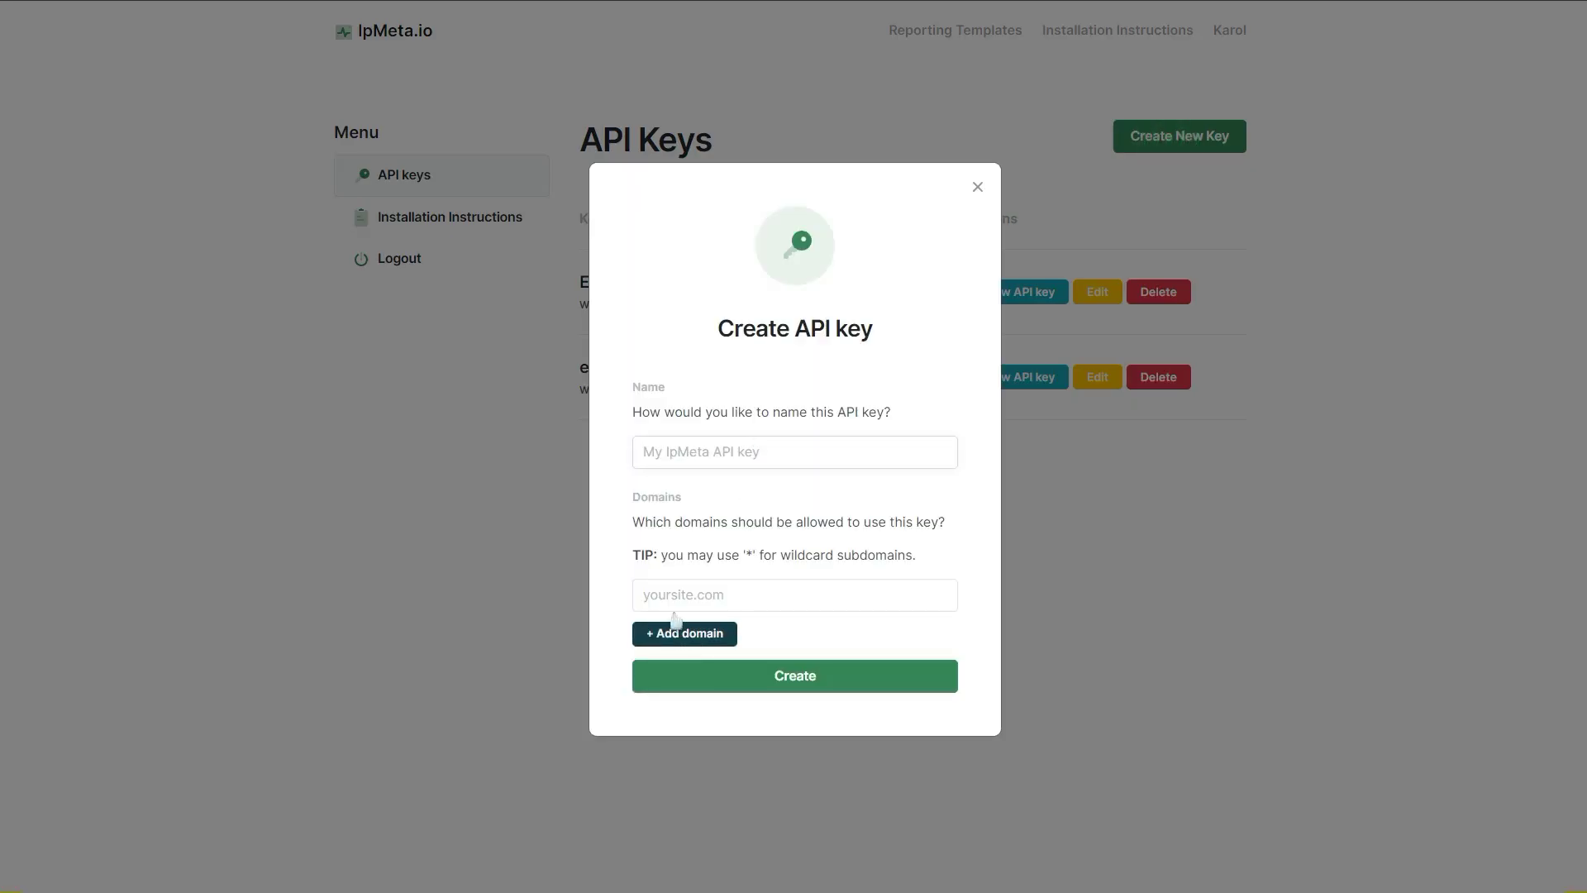
{"action": "left_click", "coordinate": [976, 188]}
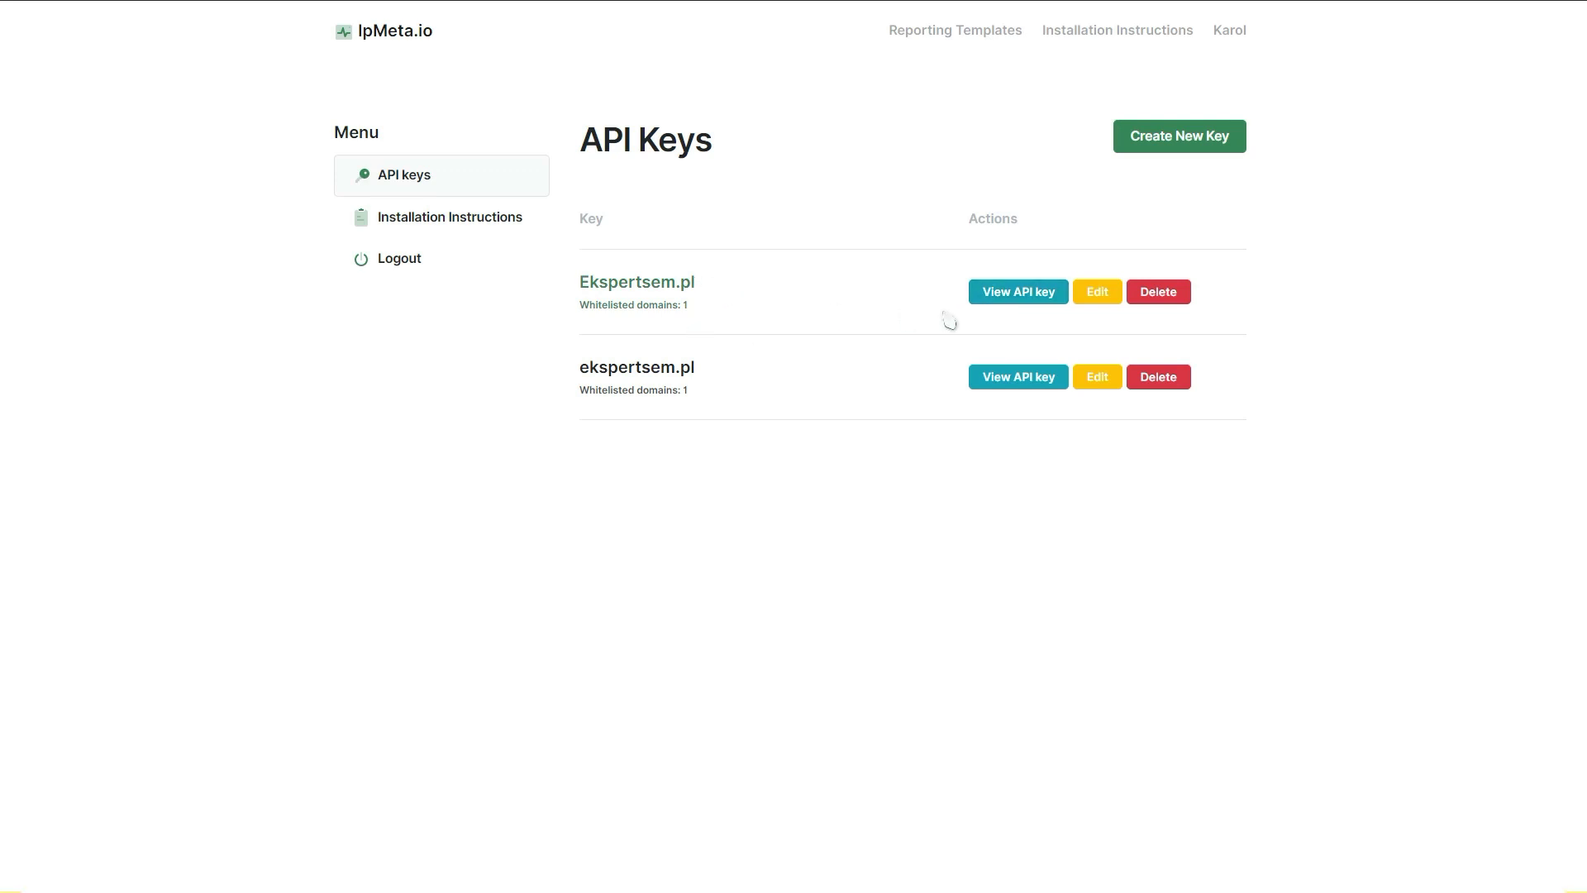
{"action": "left_click", "coordinate": [1018, 293]}
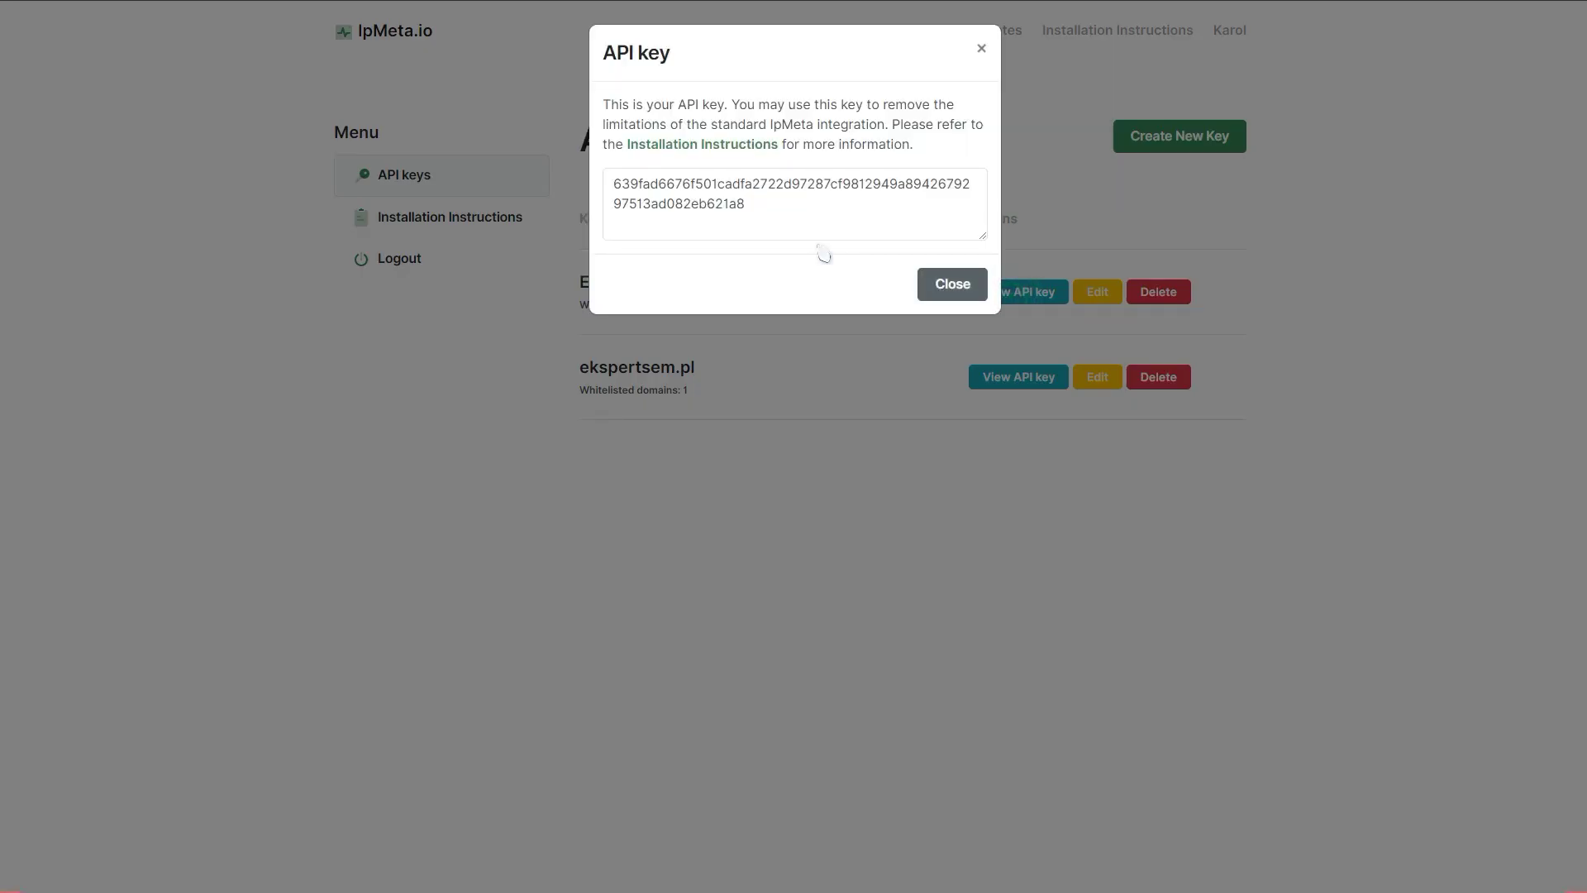
{"action": "left_click_drag", "start_coordinate": [785, 205], "coordinate": [617, 183]}
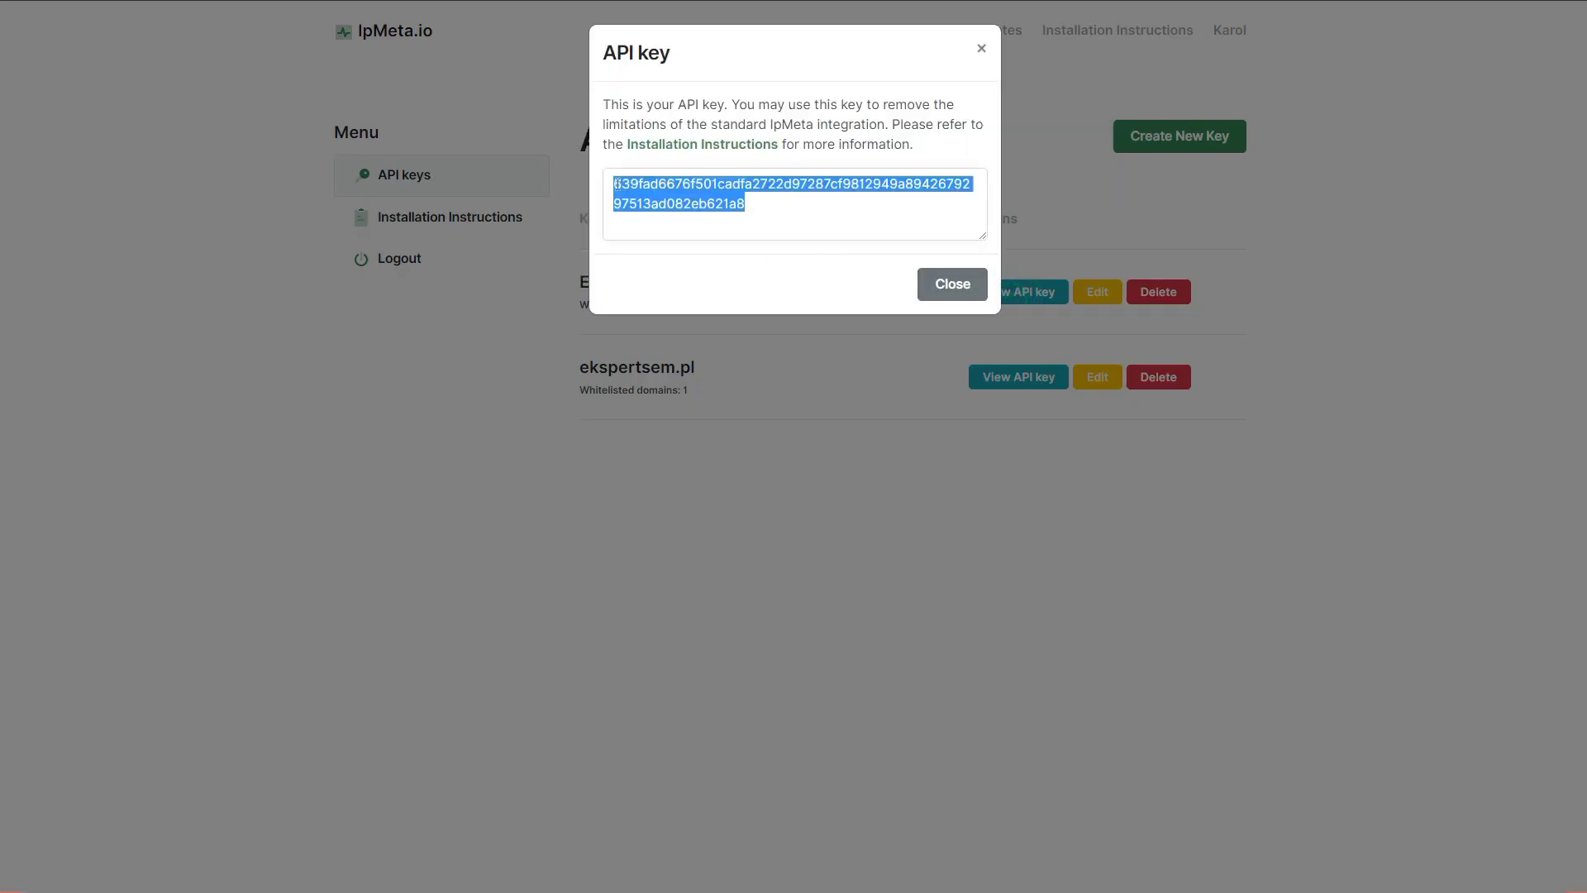
{"action": "left_click", "coordinate": [616, 183]}
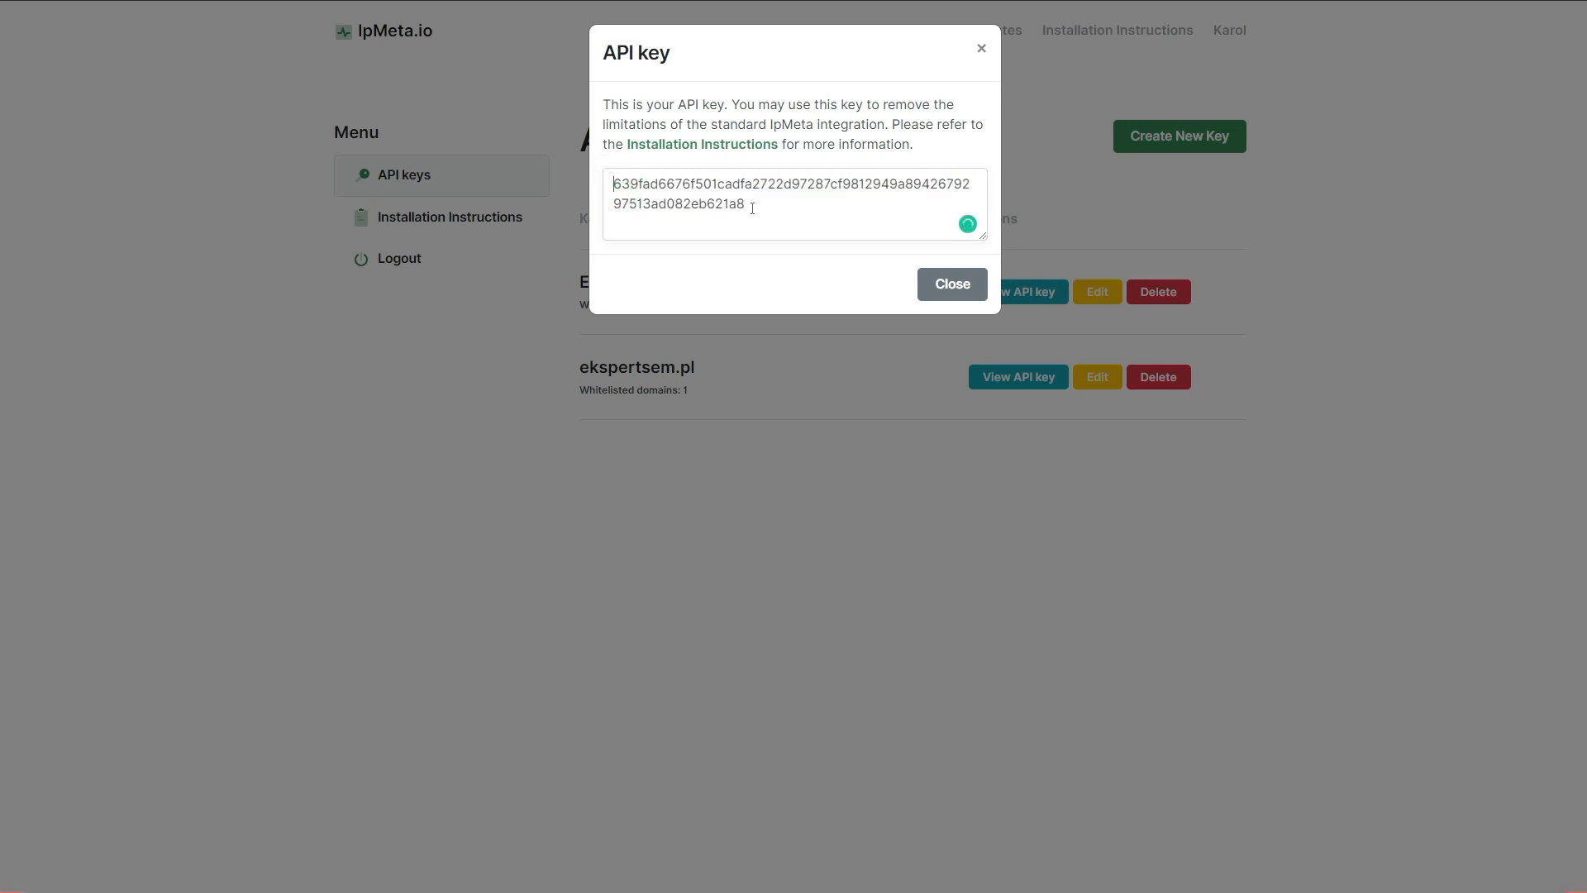
{"action": "left_click", "coordinate": [768, 212]}
{"action": "left_click", "coordinate": [982, 49]}
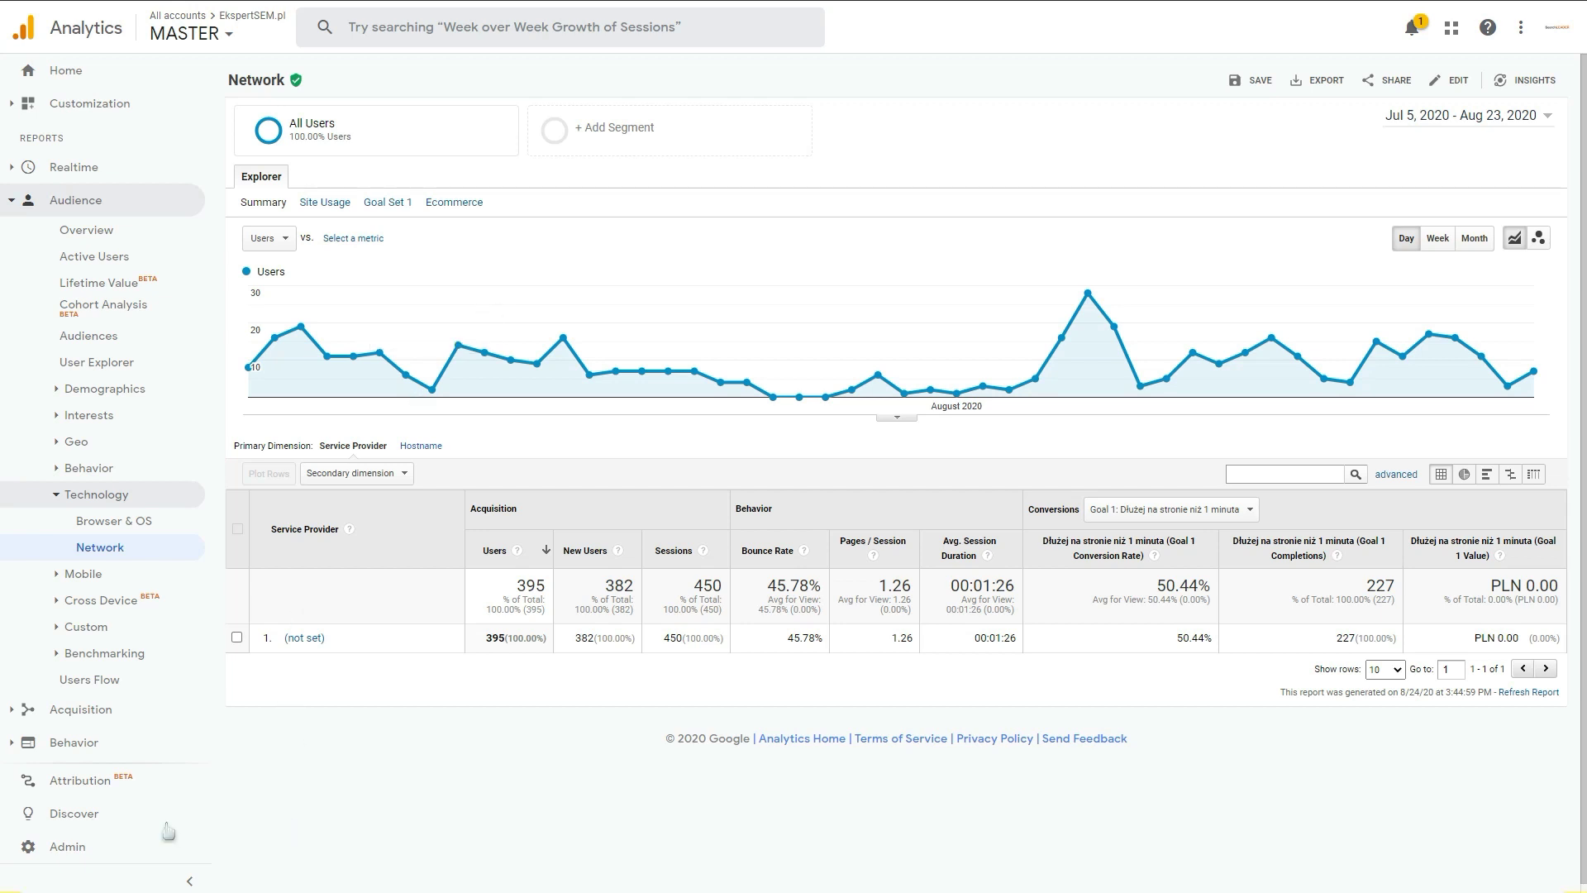
Step: Go to Admin > Custom Definitions > Custom Dimensions to list the three IpMeta dimensions
{"action": "left_click", "coordinate": [67, 845]}
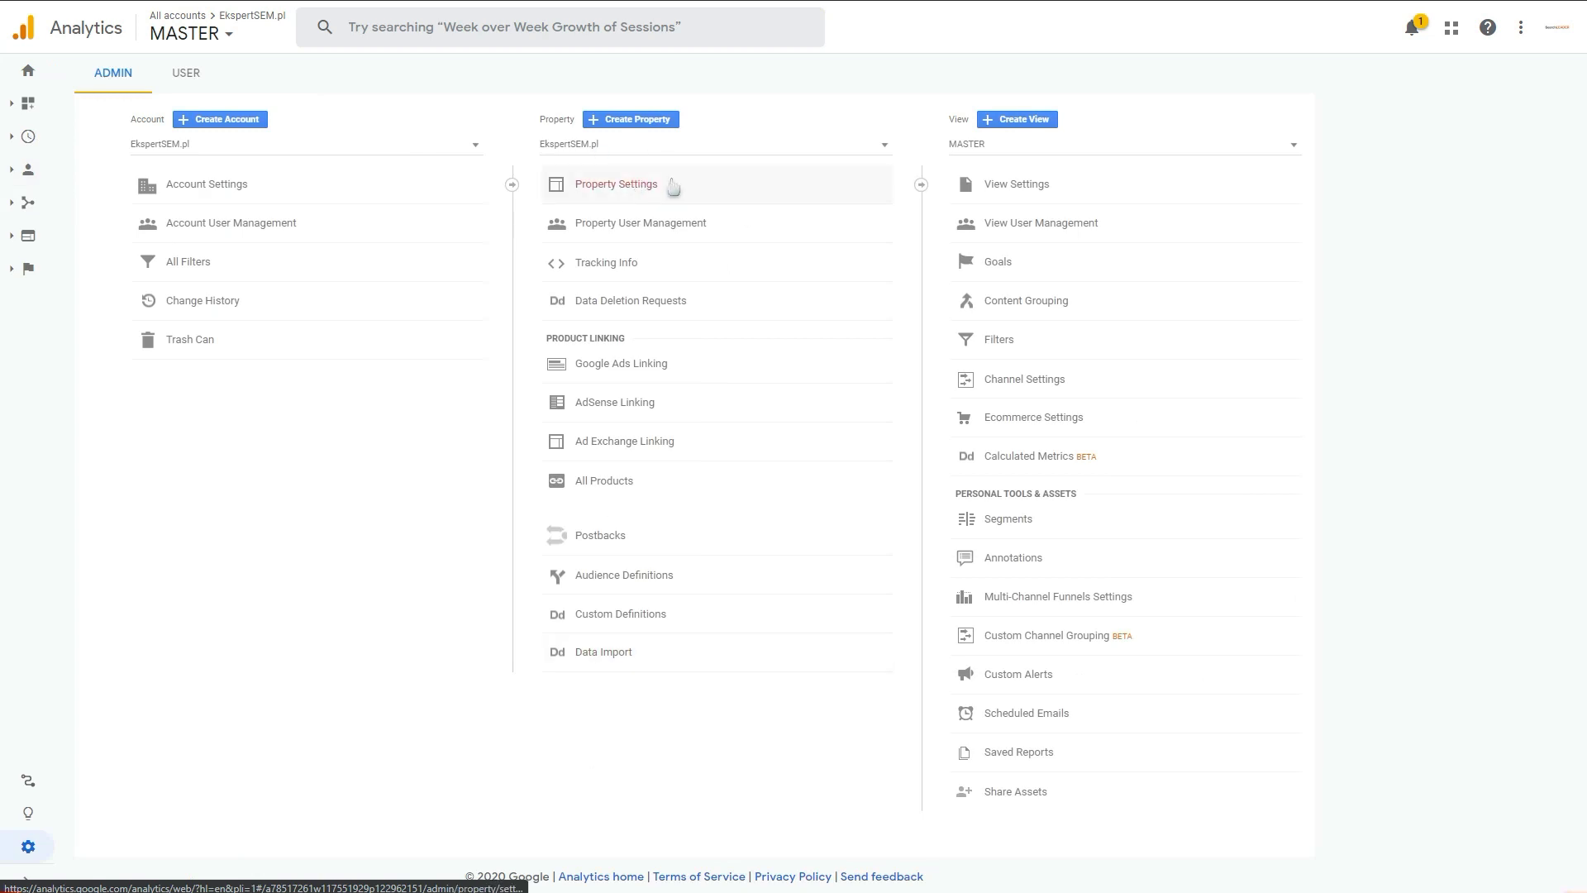
{"action": "left_click", "coordinate": [629, 618]}
{"action": "left_click", "coordinate": [648, 644]}
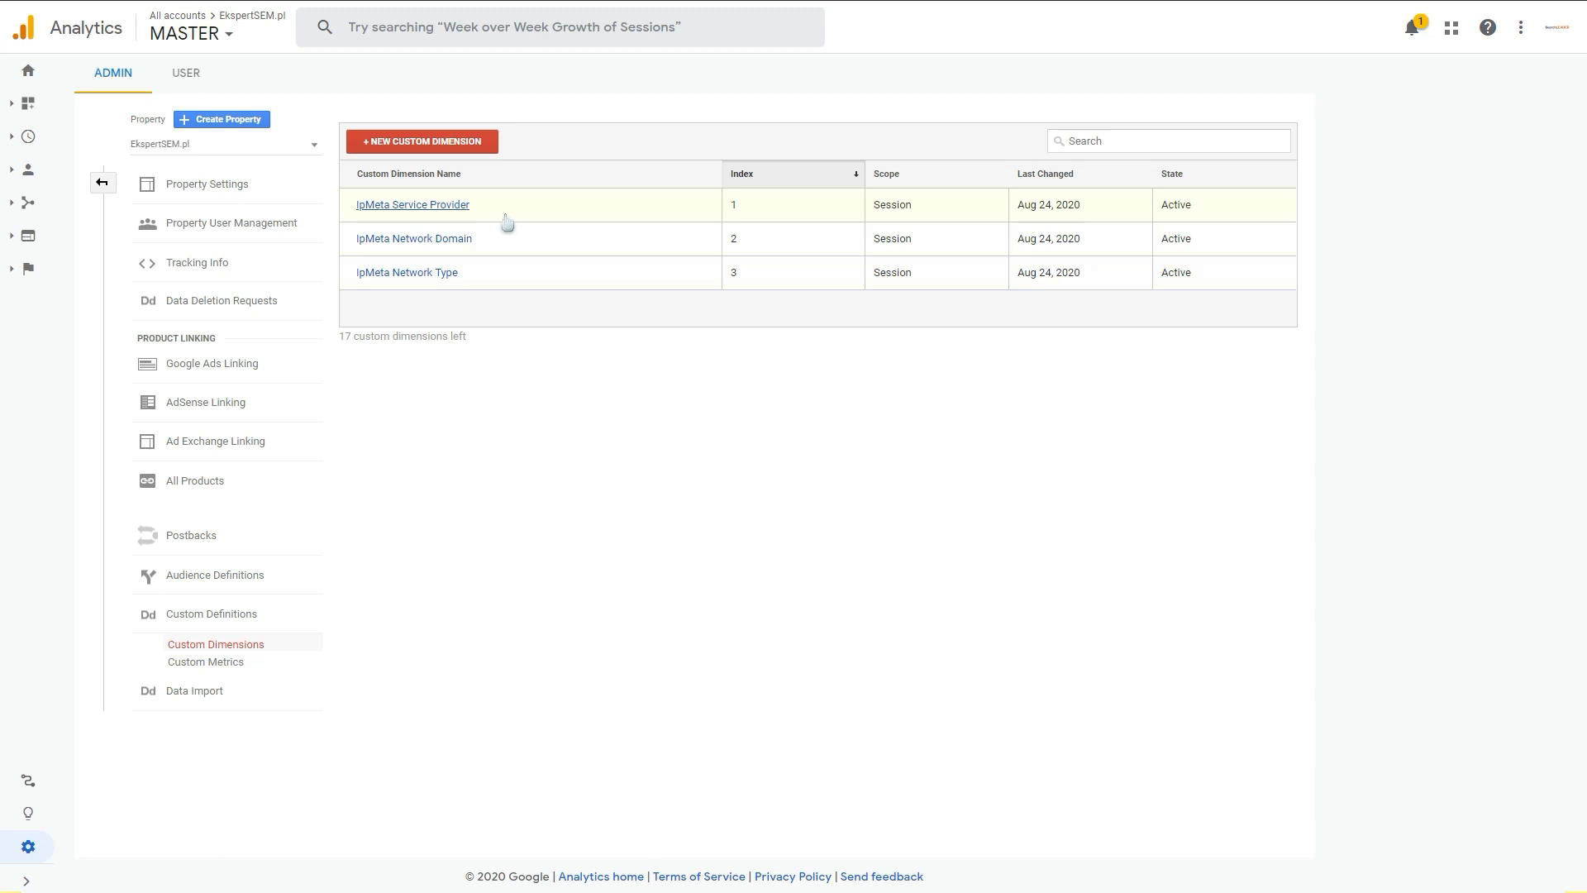
{"action": "left_click", "coordinate": [424, 204]}
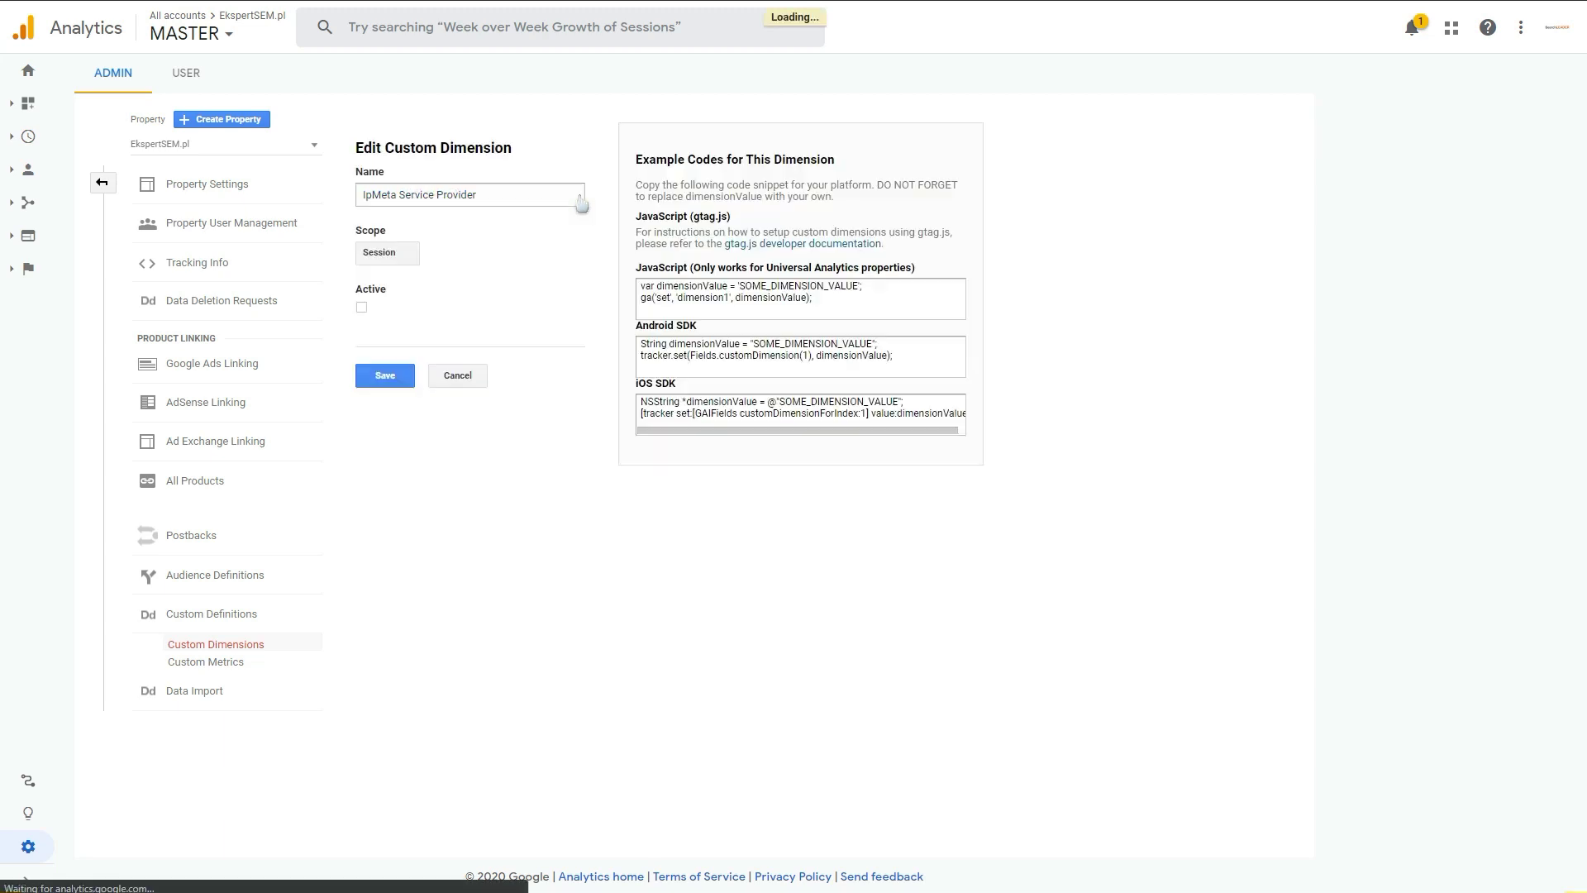
{"action": "left_click_drag", "start_coordinate": [360, 196], "coordinate": [495, 195]}
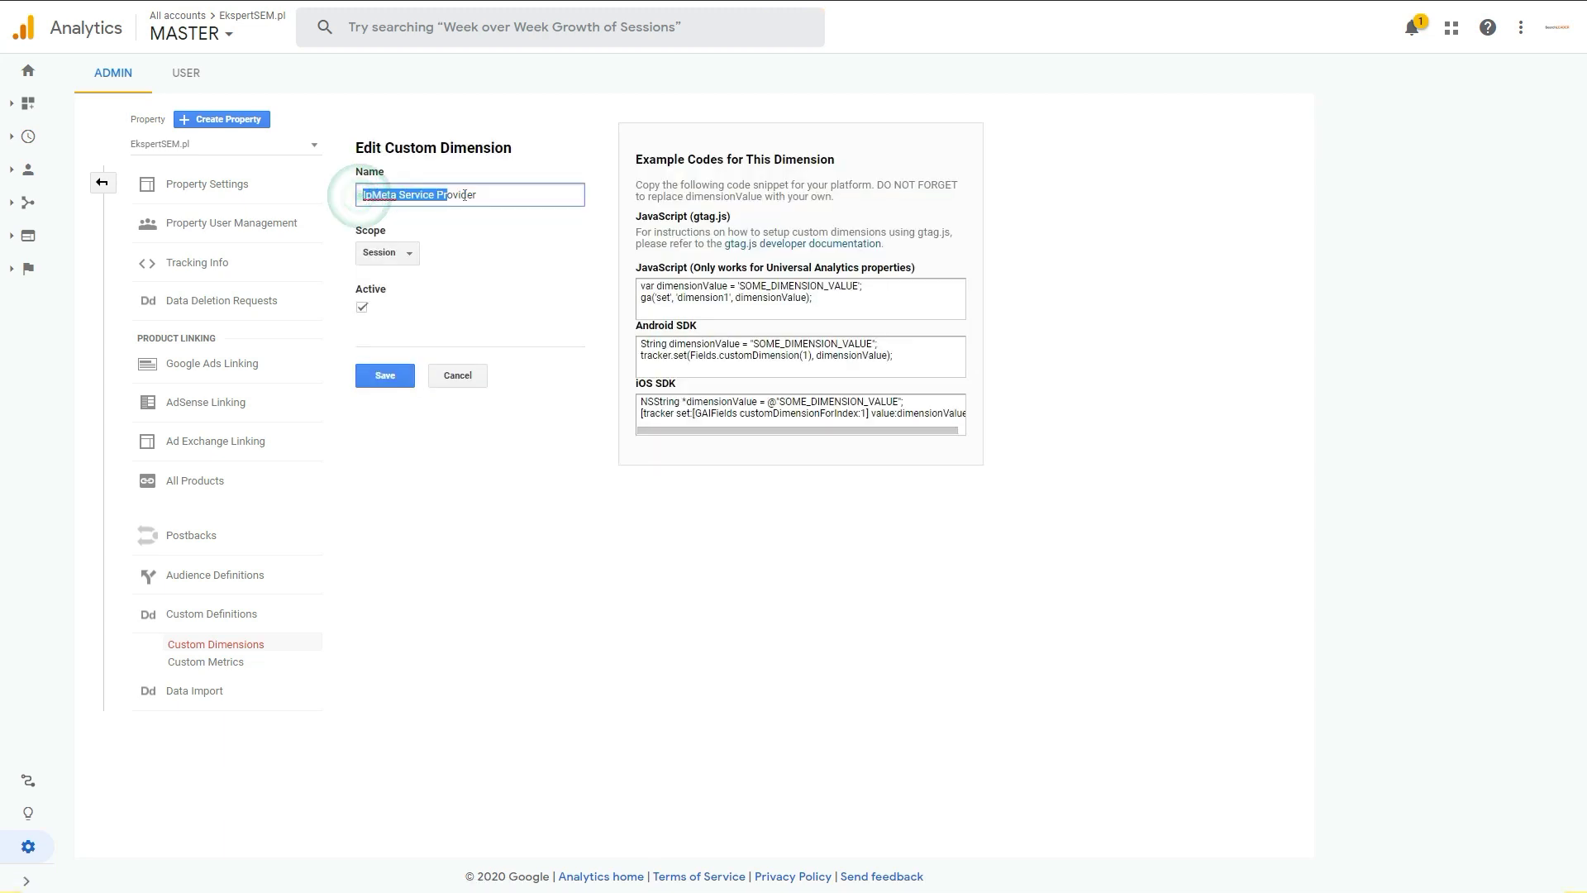
{"action": "left_click", "coordinate": [507, 197]}
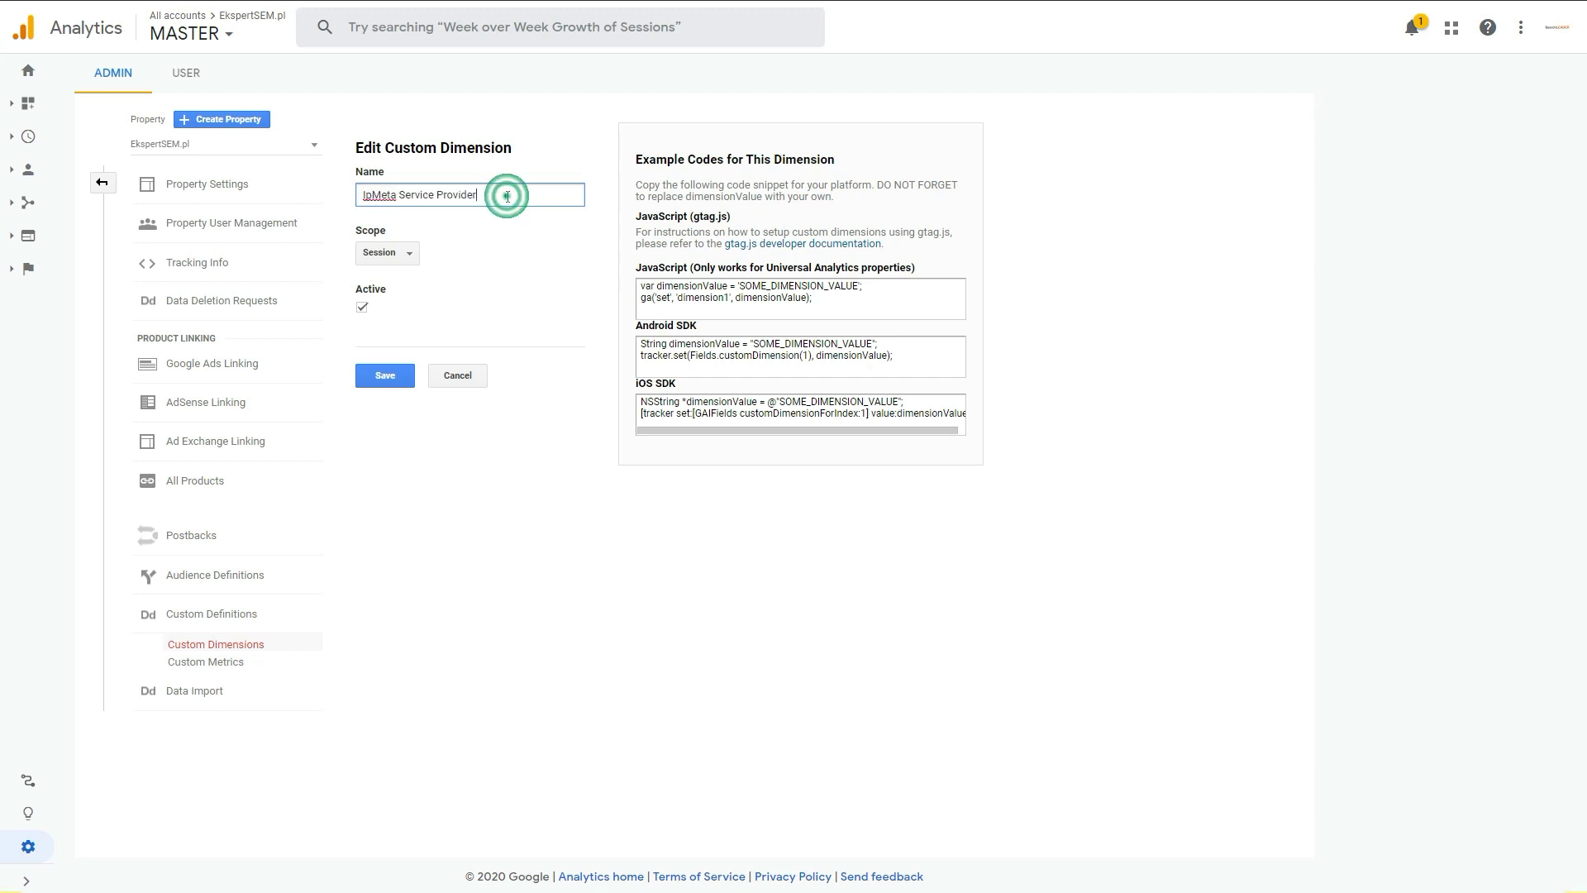
{"action": "left_click", "coordinate": [397, 263]}
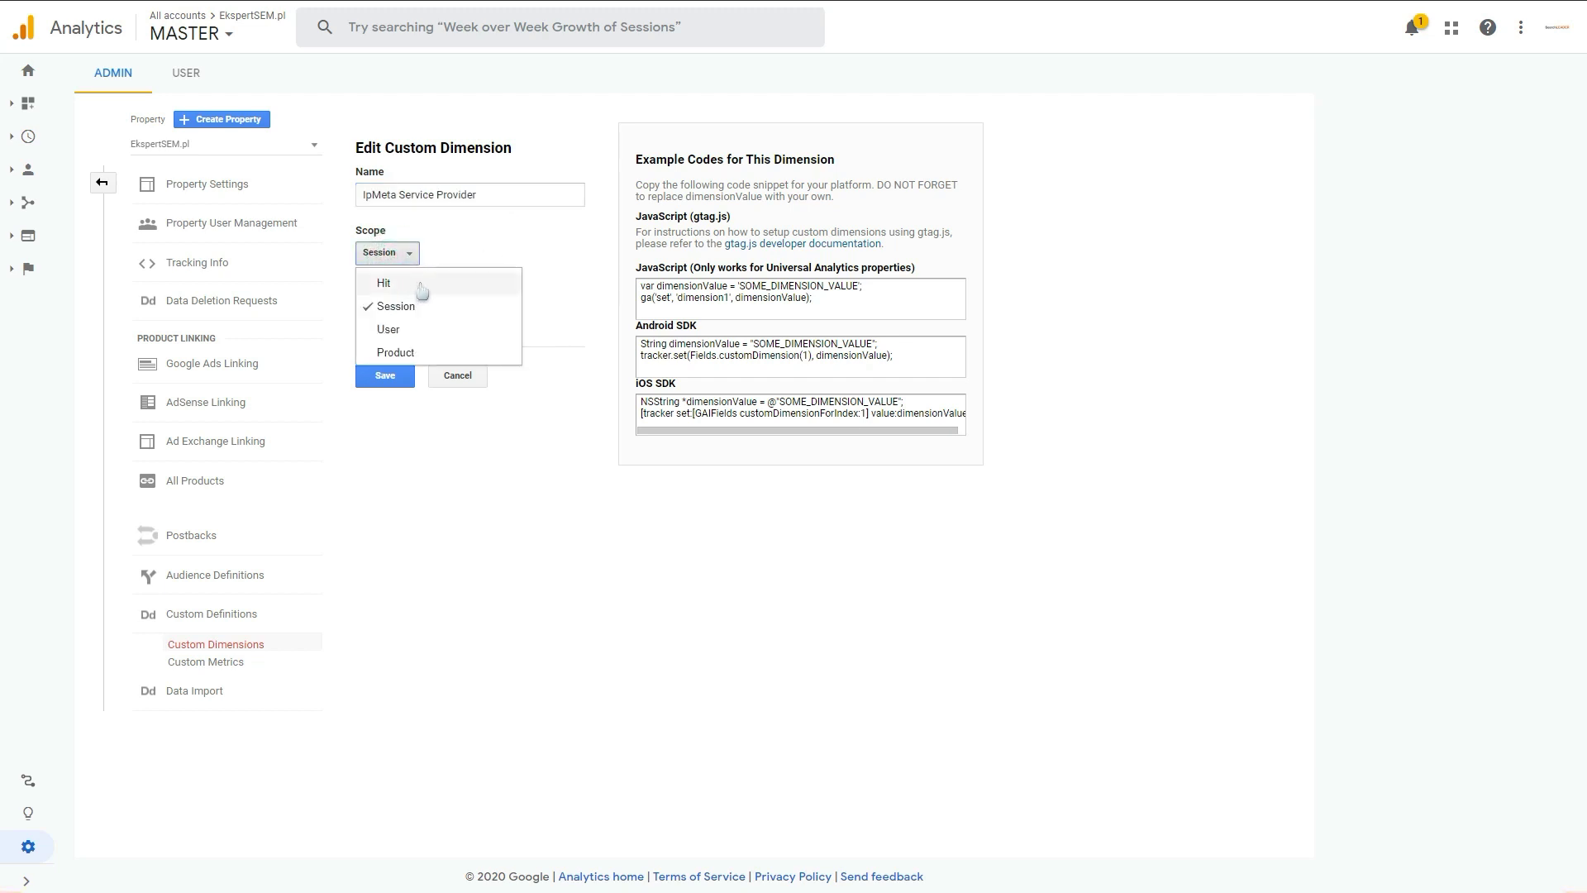
{"action": "left_click", "coordinate": [492, 228]}
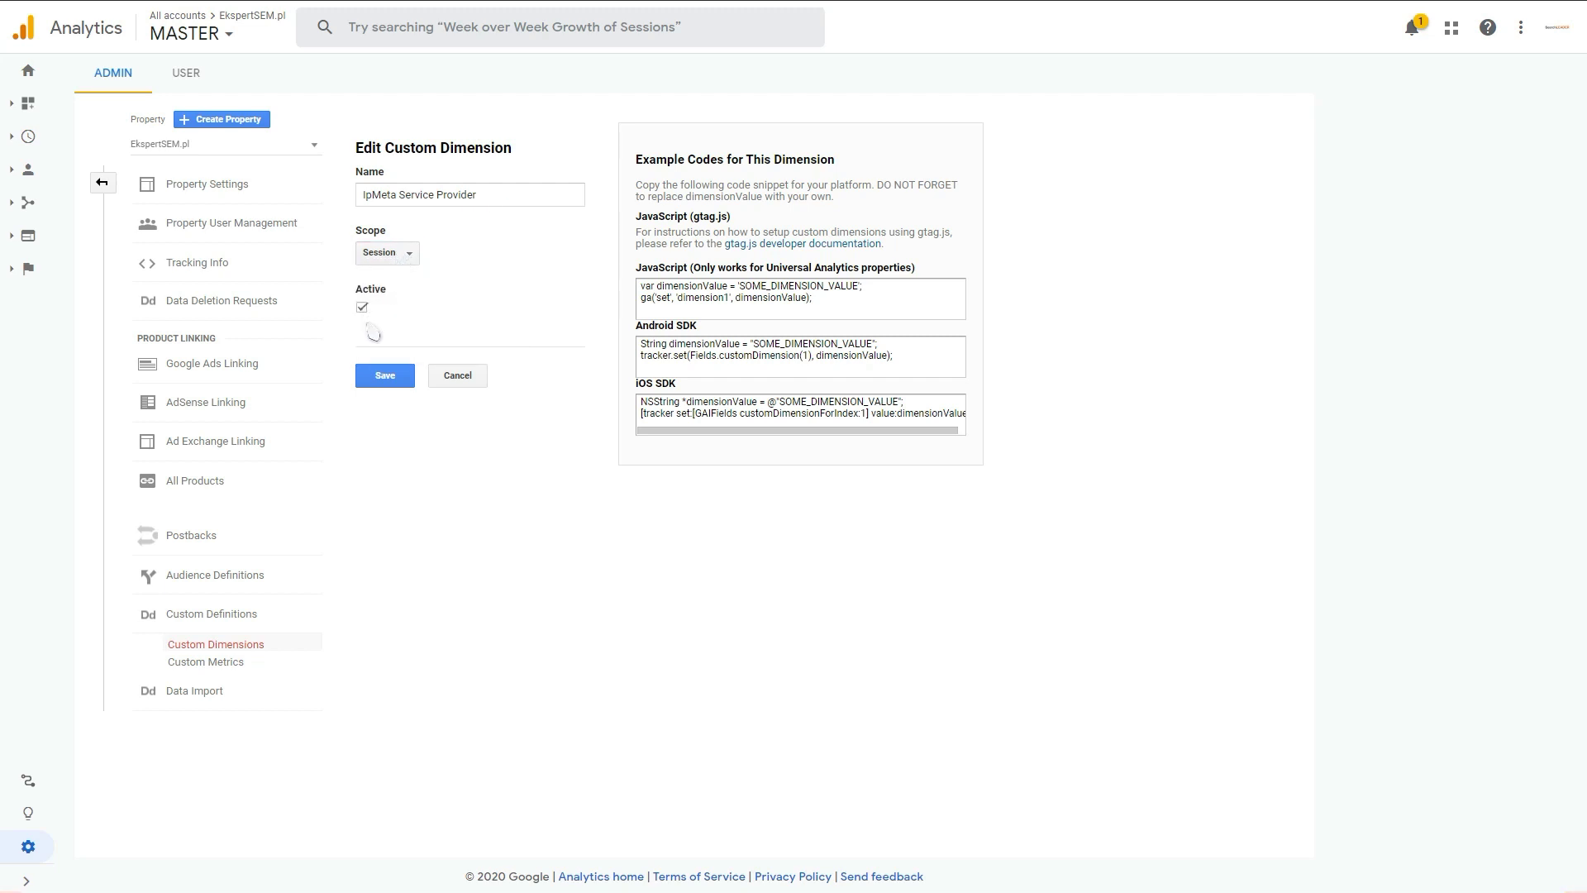
{"action": "left_click", "coordinate": [387, 379]}
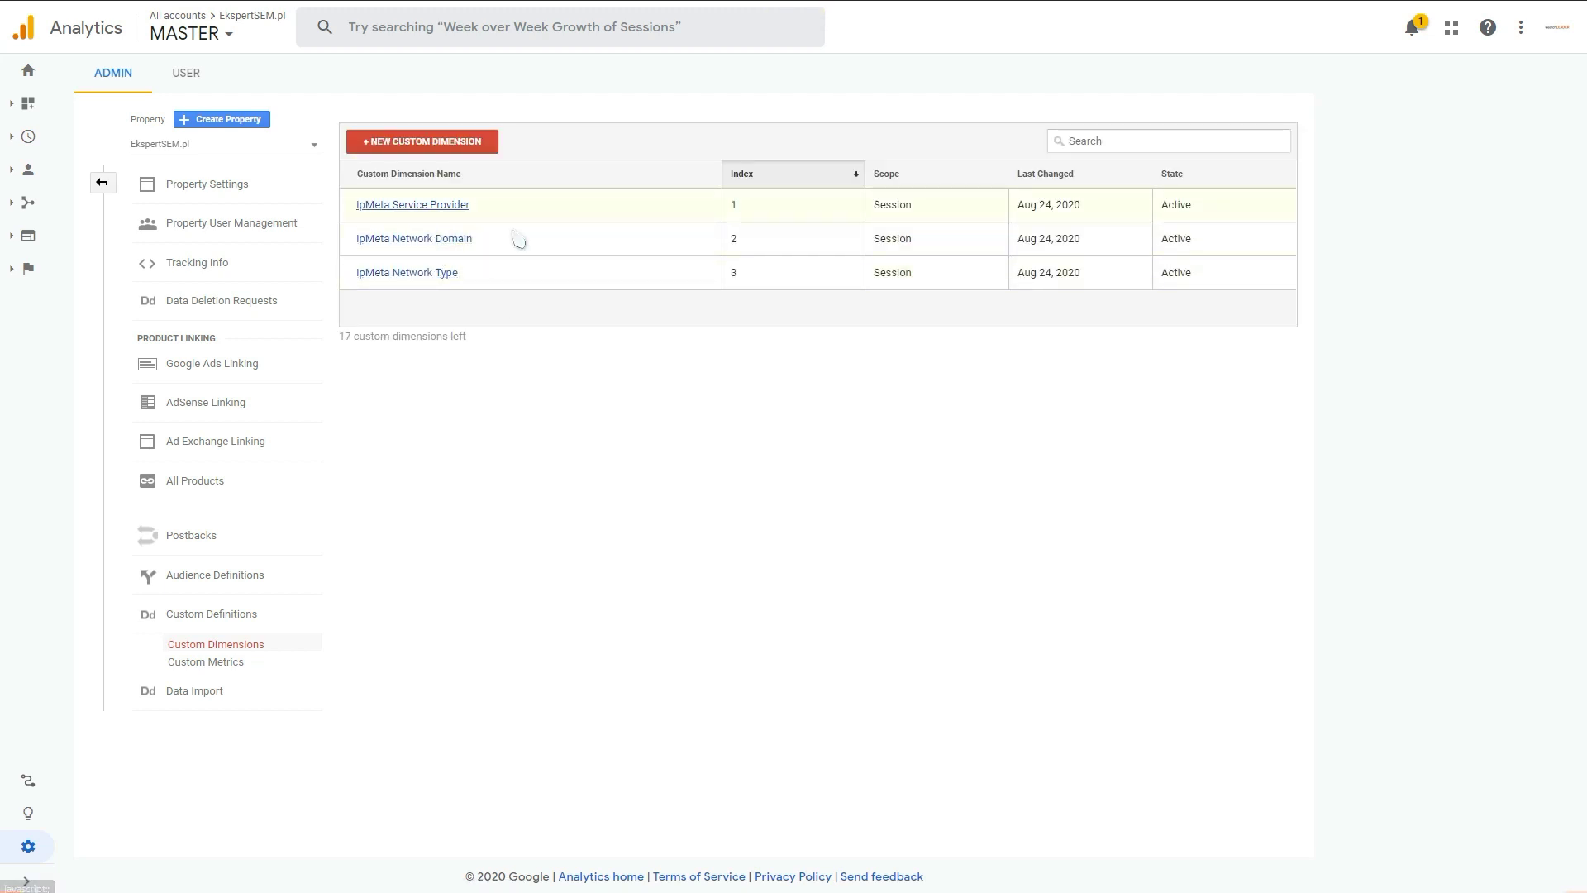
{"action": "left_click", "coordinate": [424, 142]}
{"action": "left_click", "coordinate": [428, 195]}
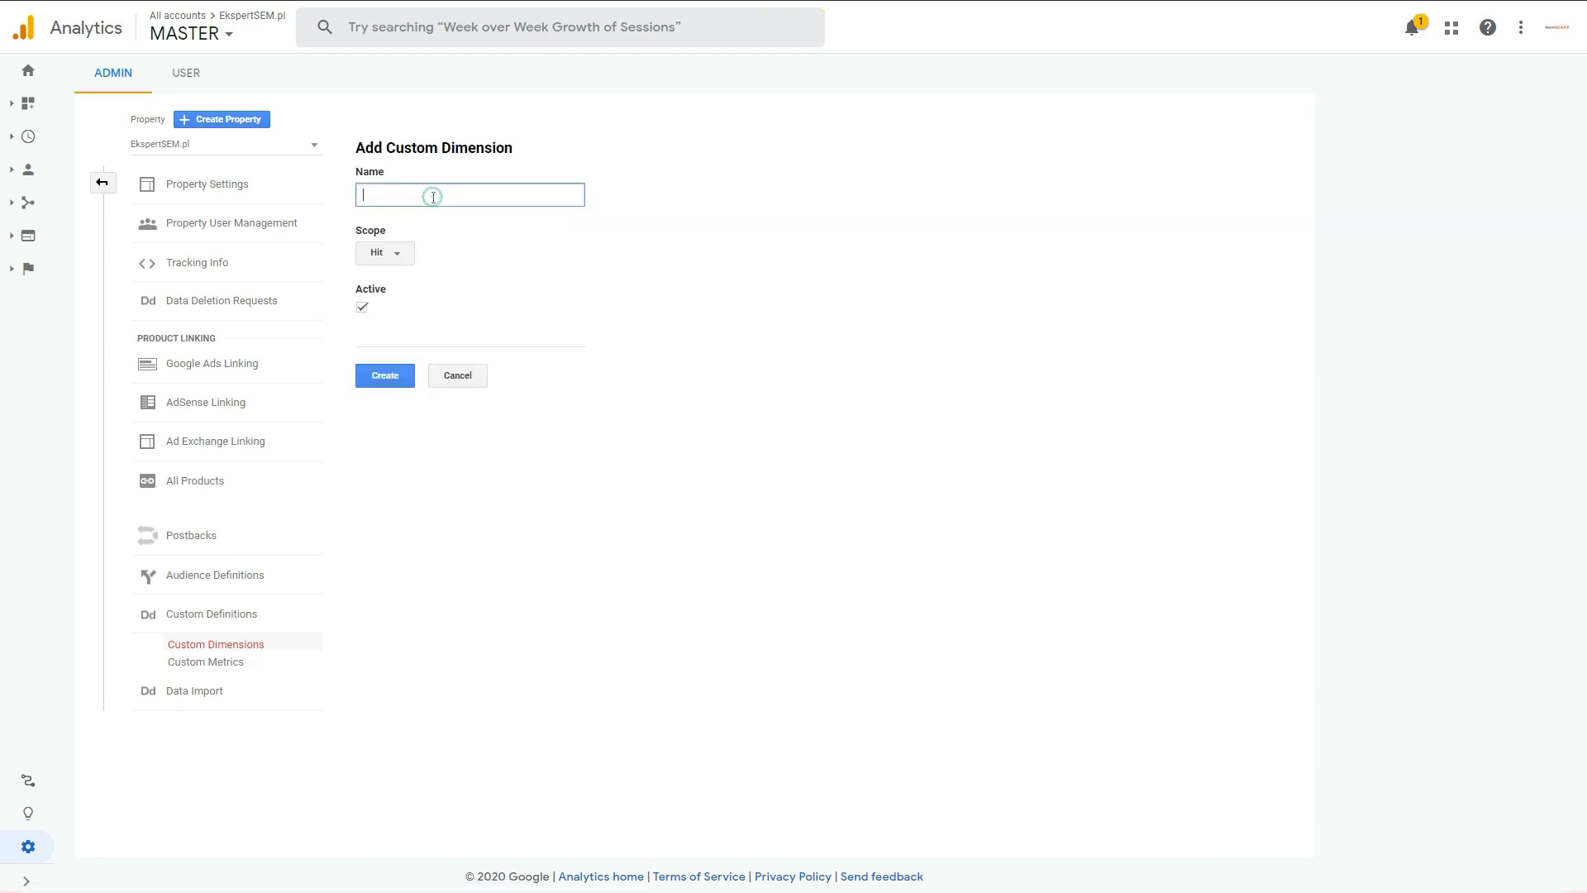
{"action": "left_click", "coordinate": [398, 256]}
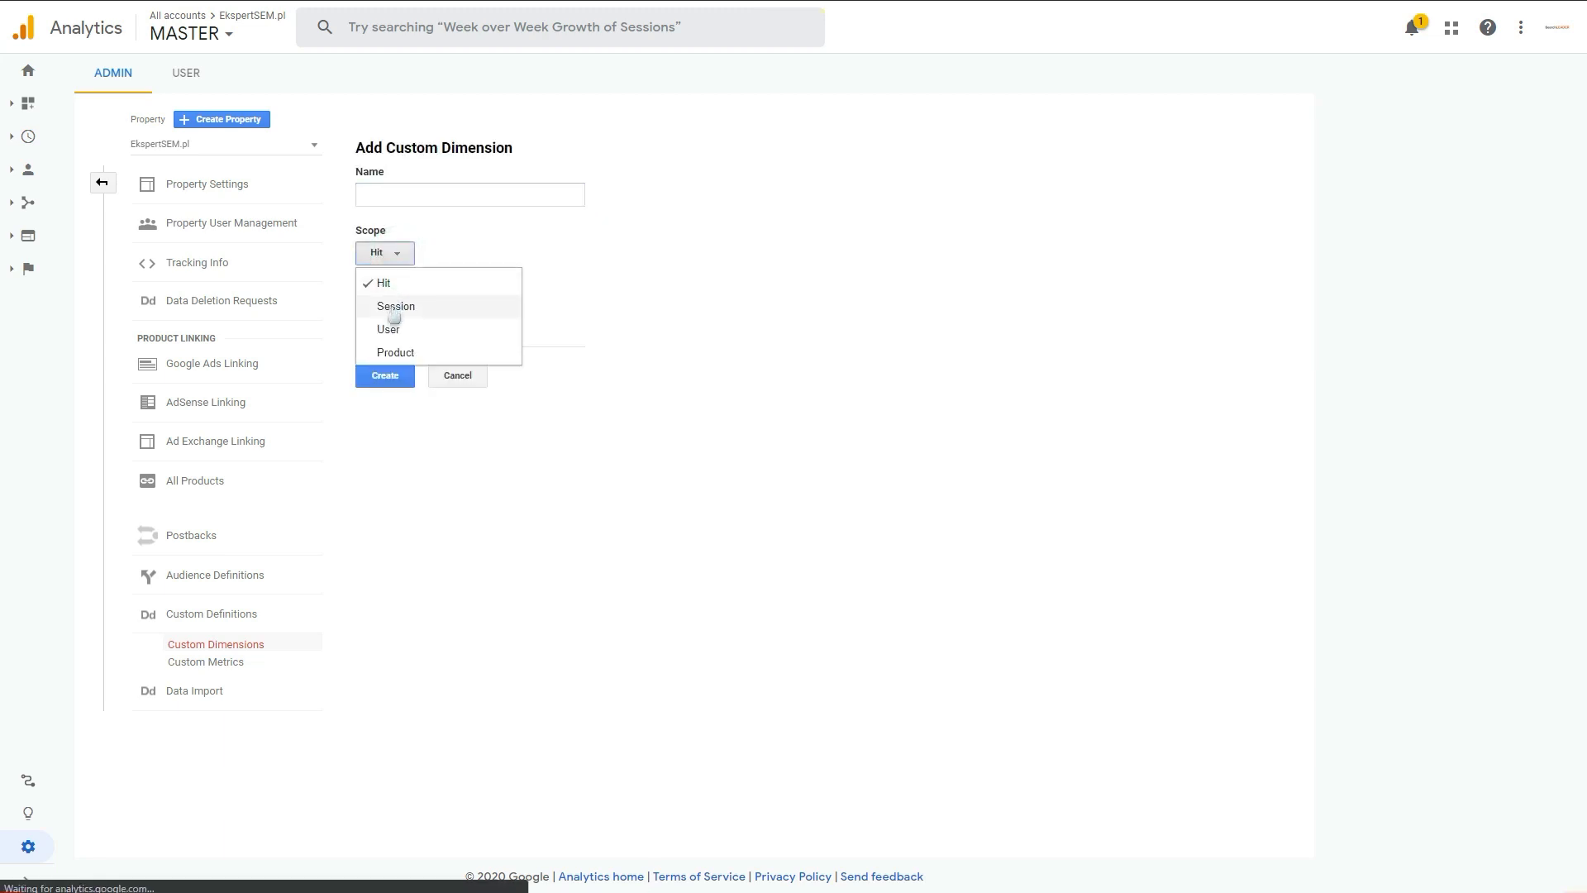
{"action": "left_click", "coordinate": [389, 306]}
{"action": "left_click", "coordinate": [455, 379]}
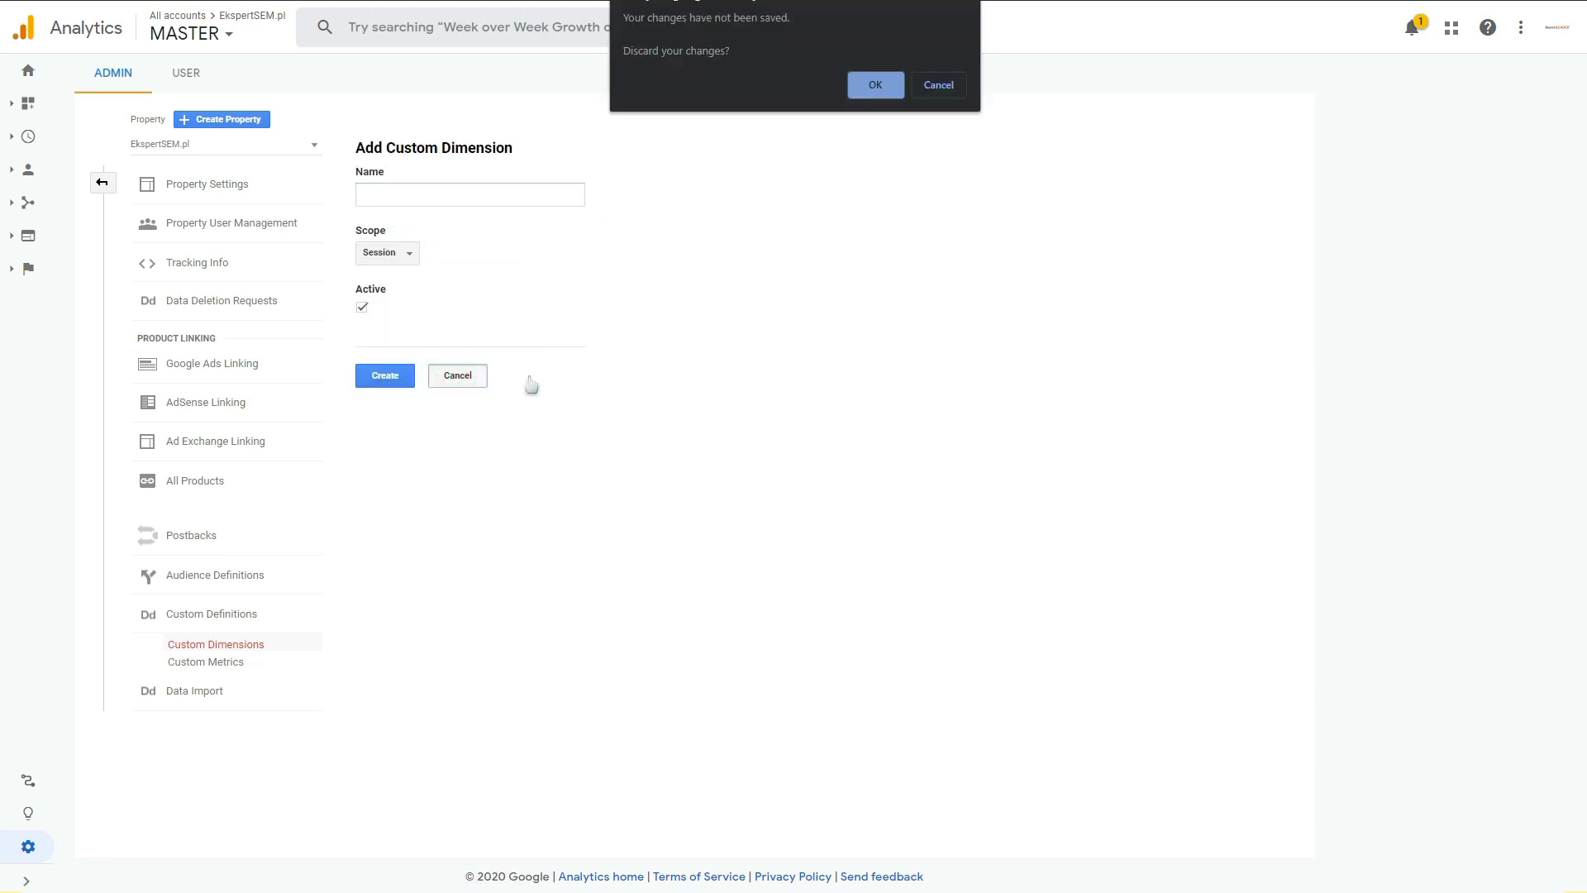
{"action": "left_click", "coordinate": [881, 83]}
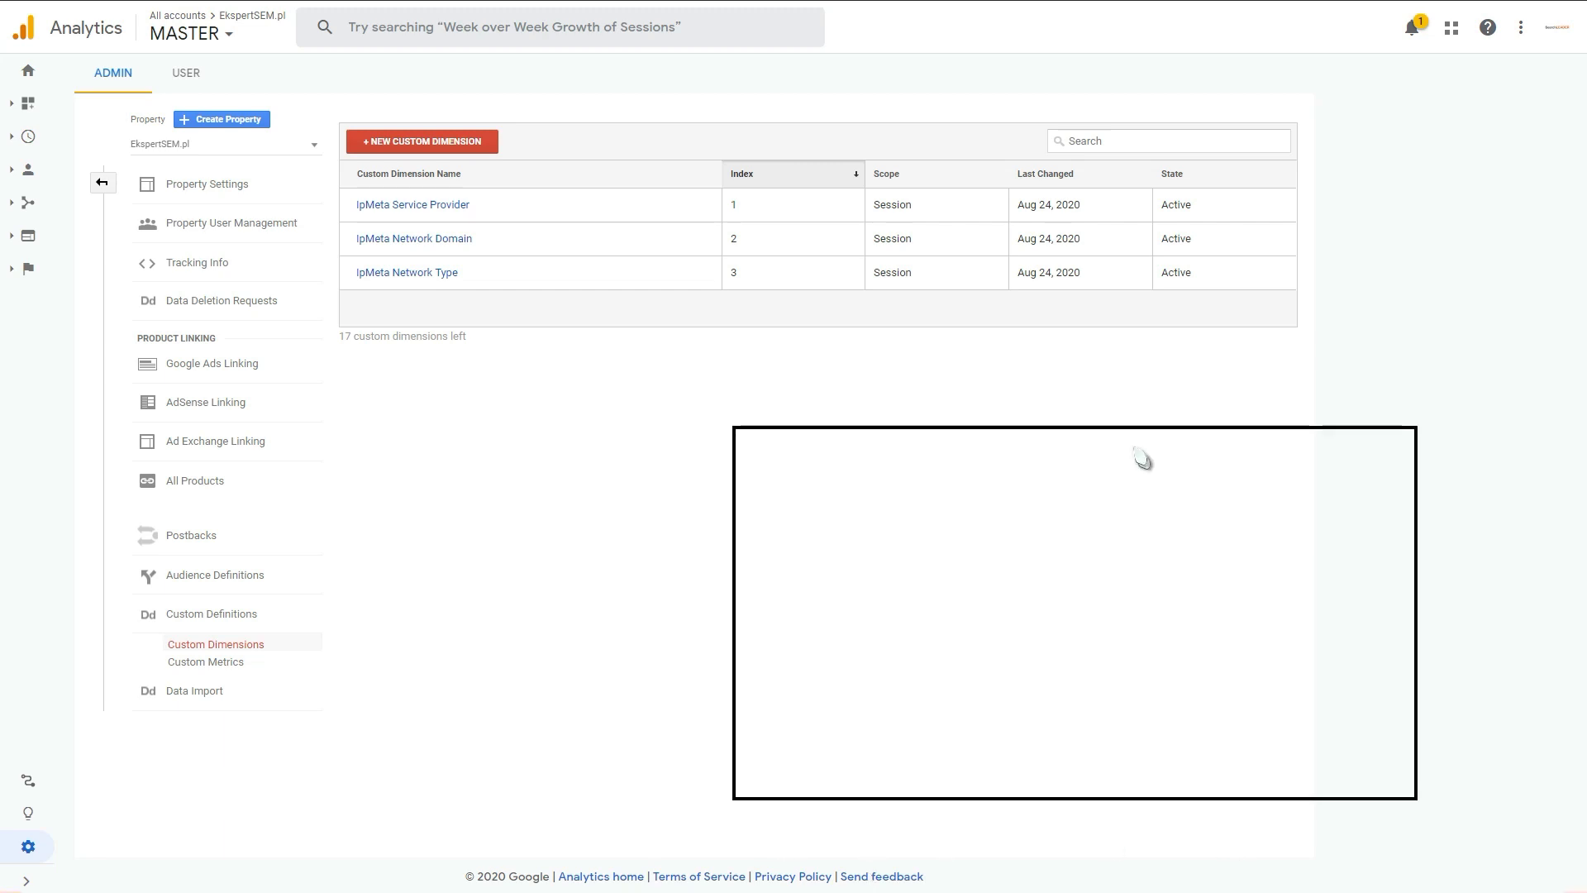
Step: Paste the IpMeta installation script into a new Notepad document and select the YOUR-IPMETA-API-KEY placeholder
{"action": "left_click", "coordinate": [1006, 372]}
{"action": "key", "text": "ctrl+v"}
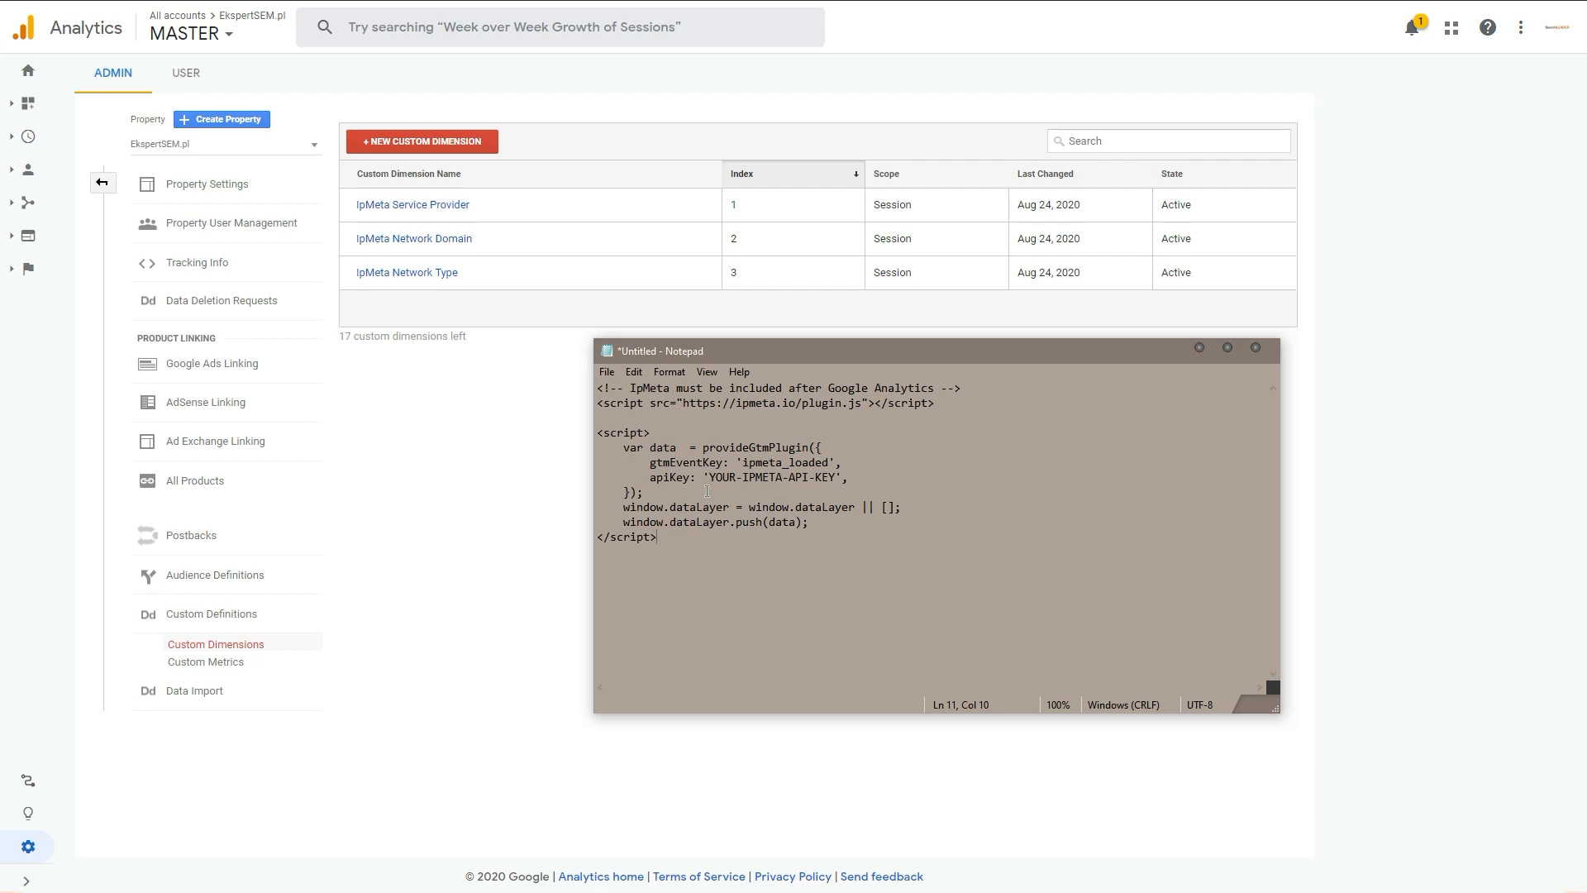
{"action": "left_click_drag", "start_coordinate": [678, 546], "coordinate": [621, 368]}
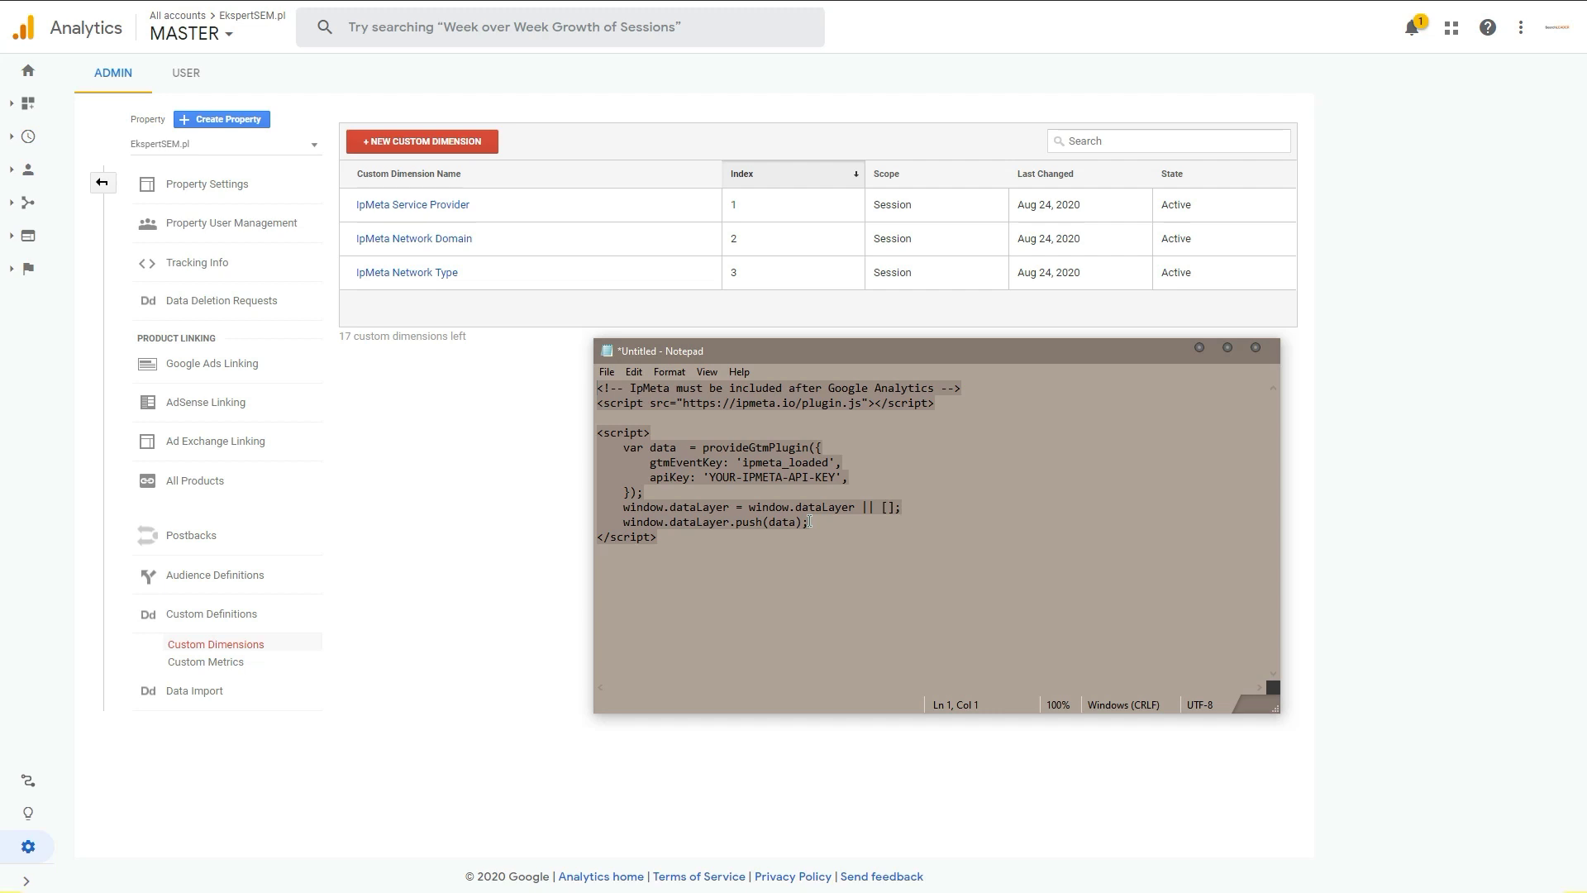
{"action": "left_click", "coordinate": [836, 477]}
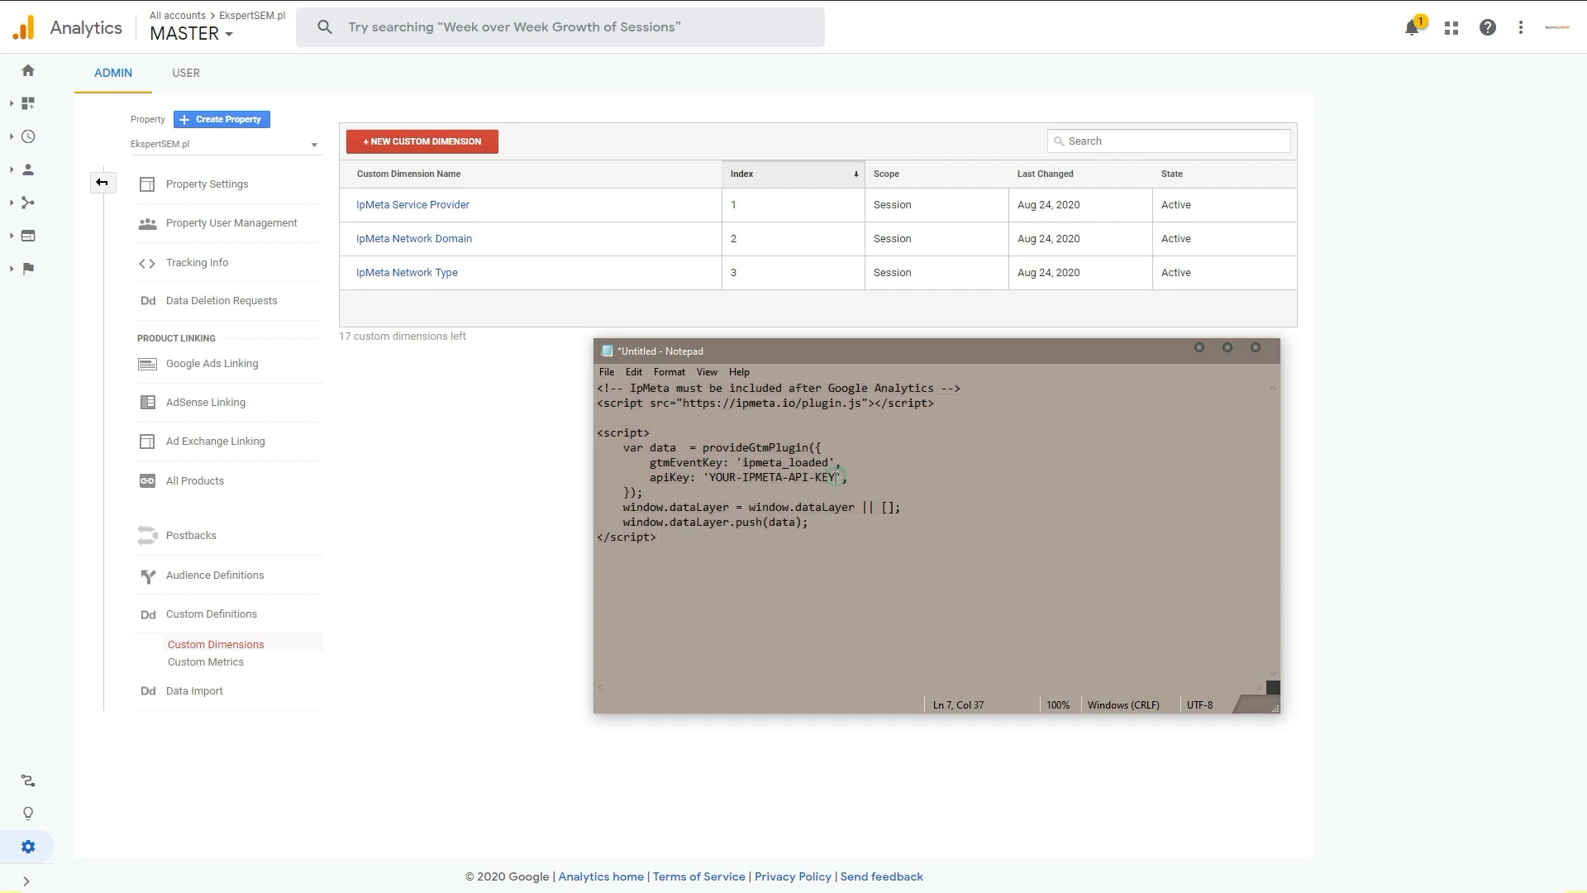
{"action": "left_click", "coordinate": [709, 476], "text": "shift"}
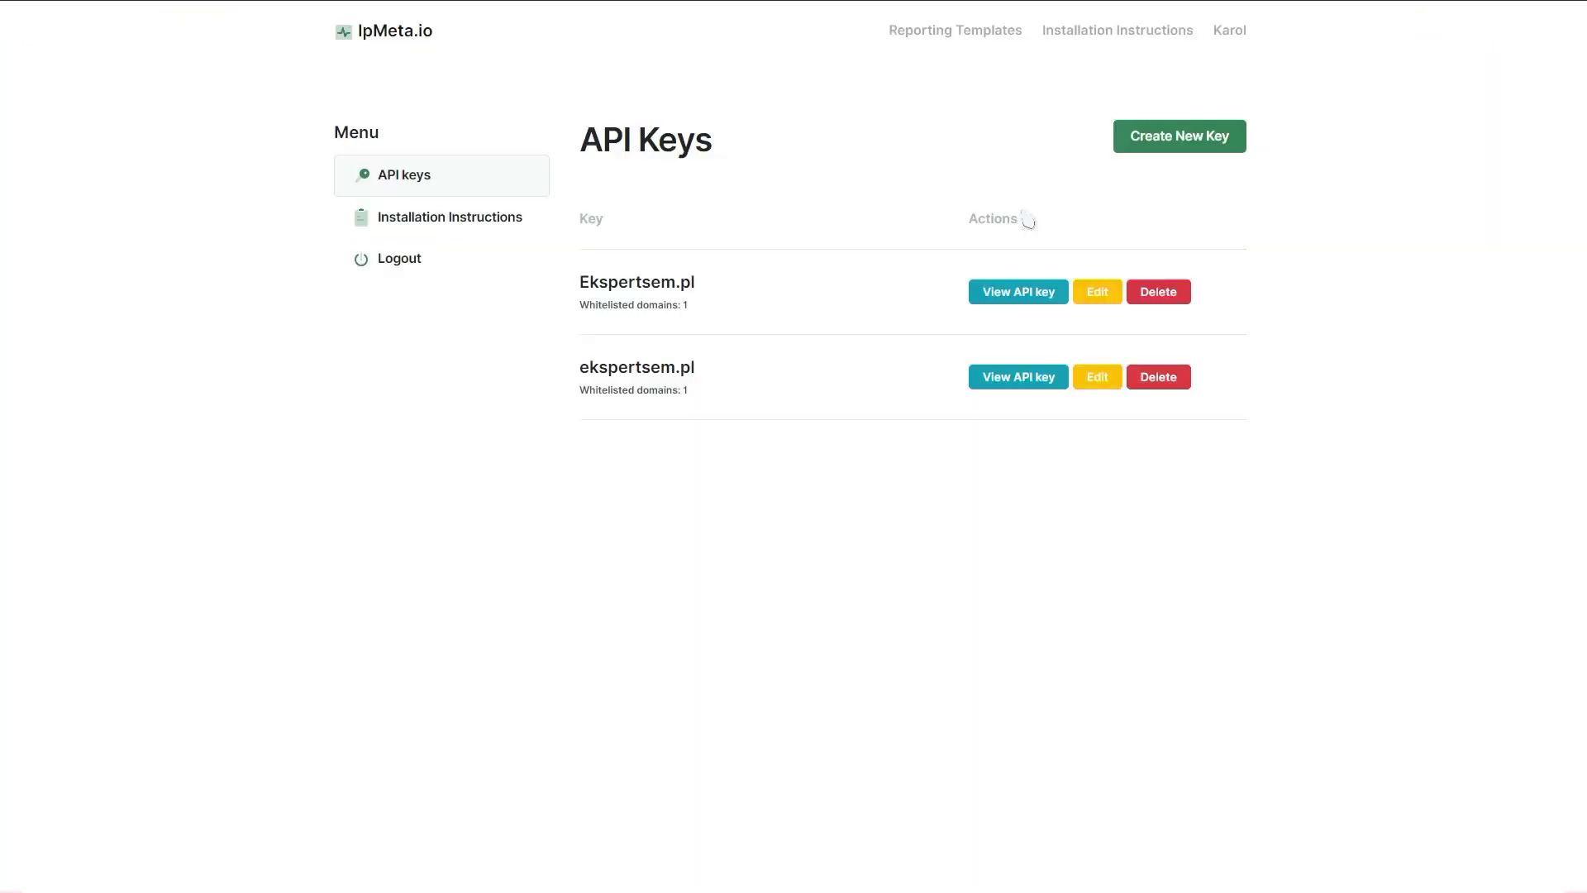
Step: Replace the placeholder with the real API key taken from IpMeta's View API key
{"action": "left_click", "coordinate": [1013, 296]}
{"action": "double_click", "coordinate": [771, 209]}
{"action": "key", "text": "ctrl+c"}
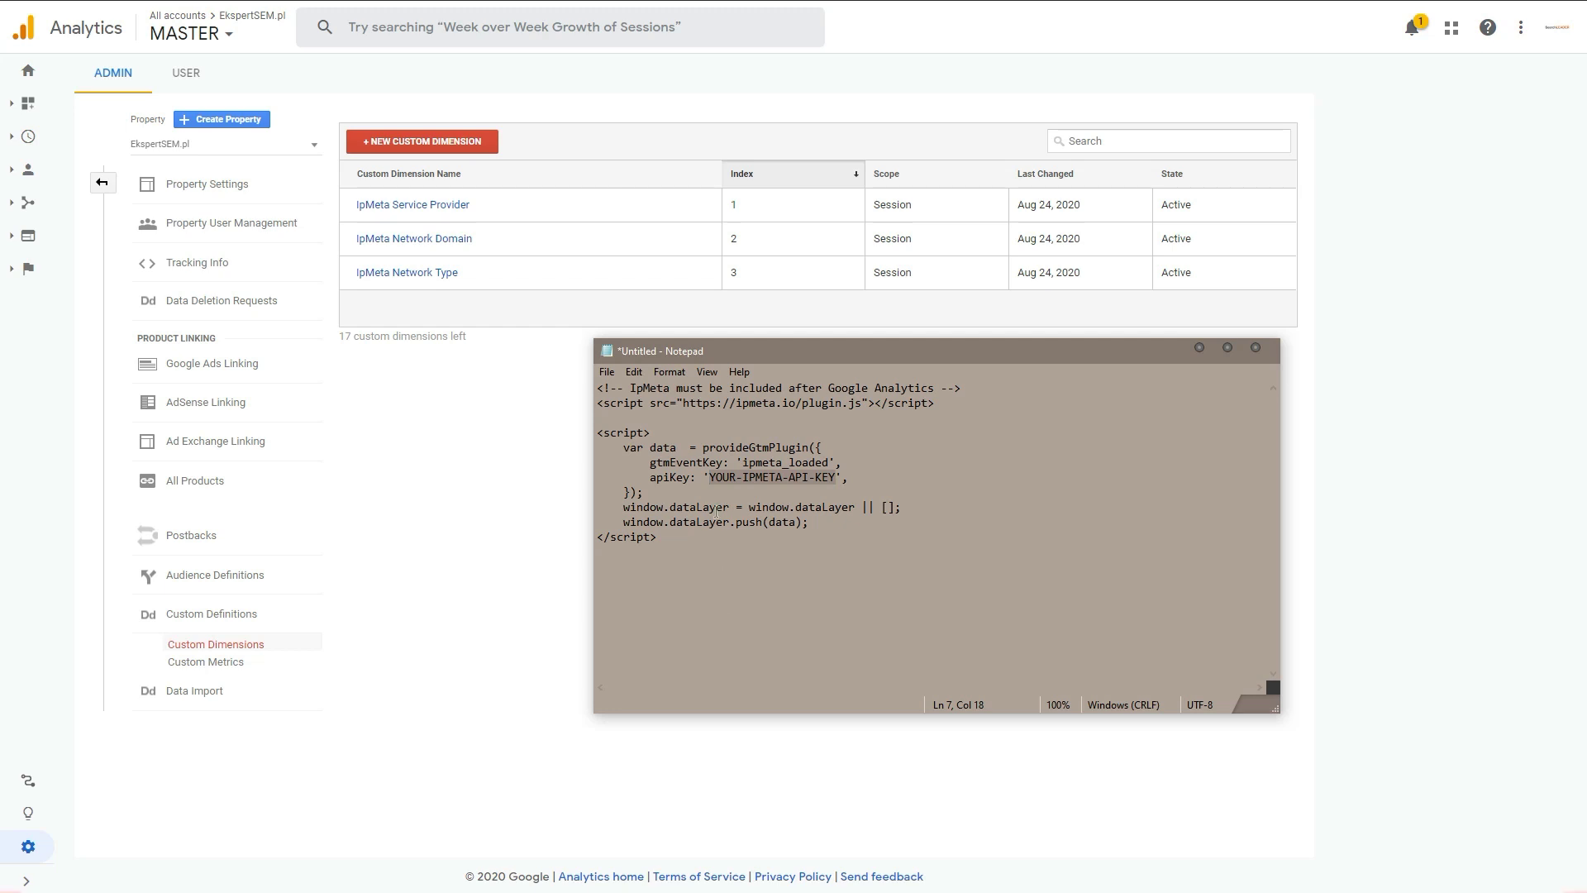
{"action": "left_click", "coordinate": [712, 478]}
{"action": "key", "text": "ctrl+v"}
{"action": "left_click_drag", "start_coordinate": [759, 566], "coordinate": [593, 383]}
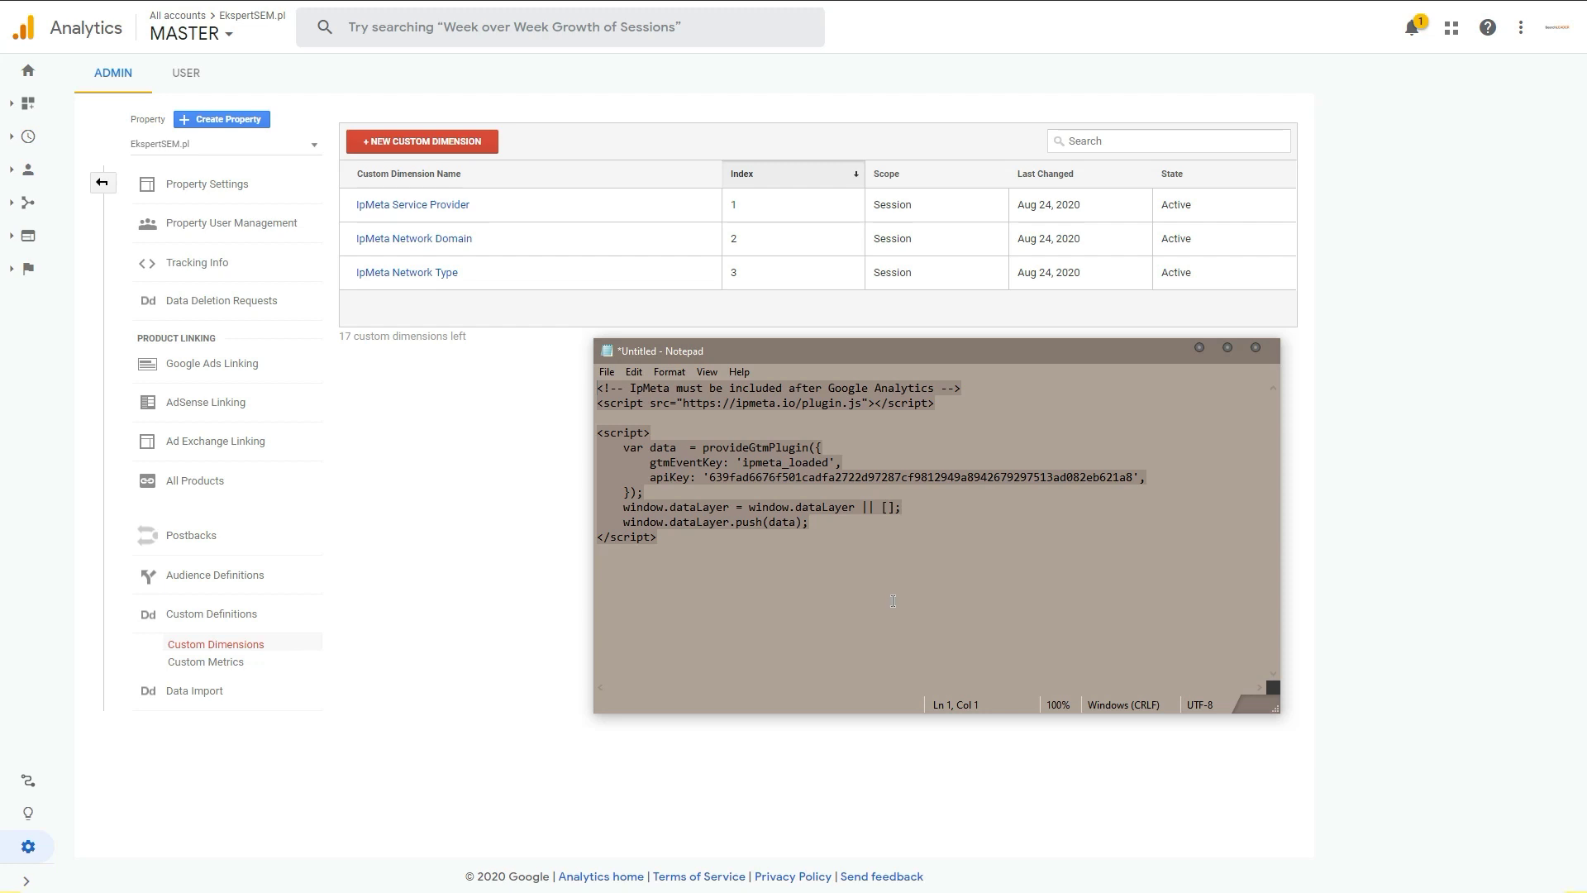
{"action": "left_click", "coordinate": [1199, 348]}
{"action": "key", "text": "ctrl+Tab"}
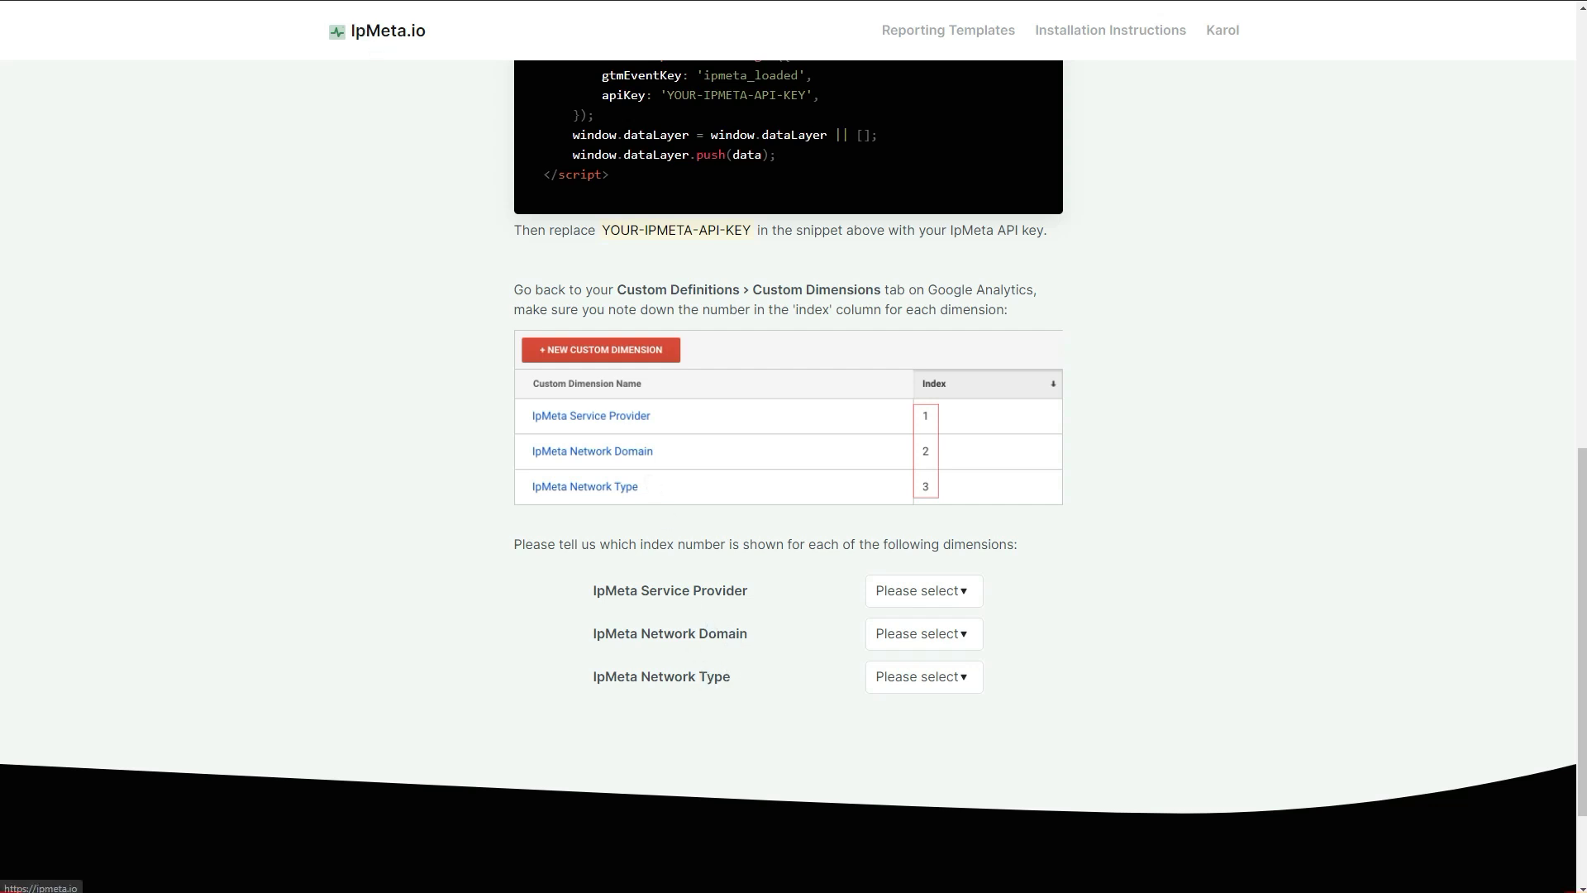
Step: Assign index 1 to Service Provider, 2 to Network Domain and 3 to Network Type
{"action": "key", "text": "ctrl+Tab"}
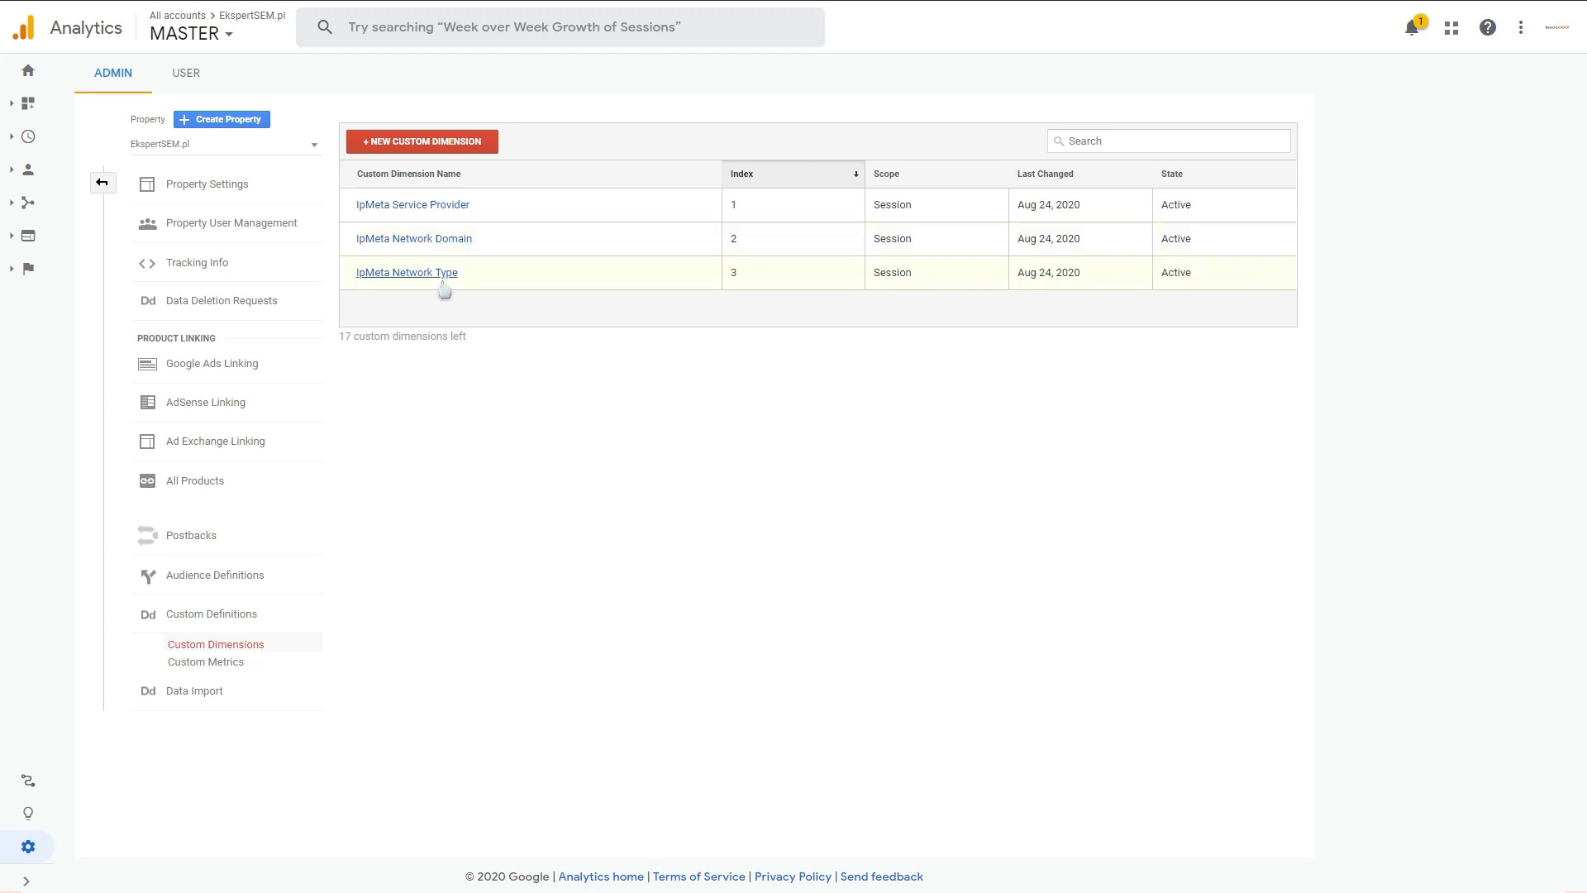
{"action": "key", "text": "ctrl+Tab"}
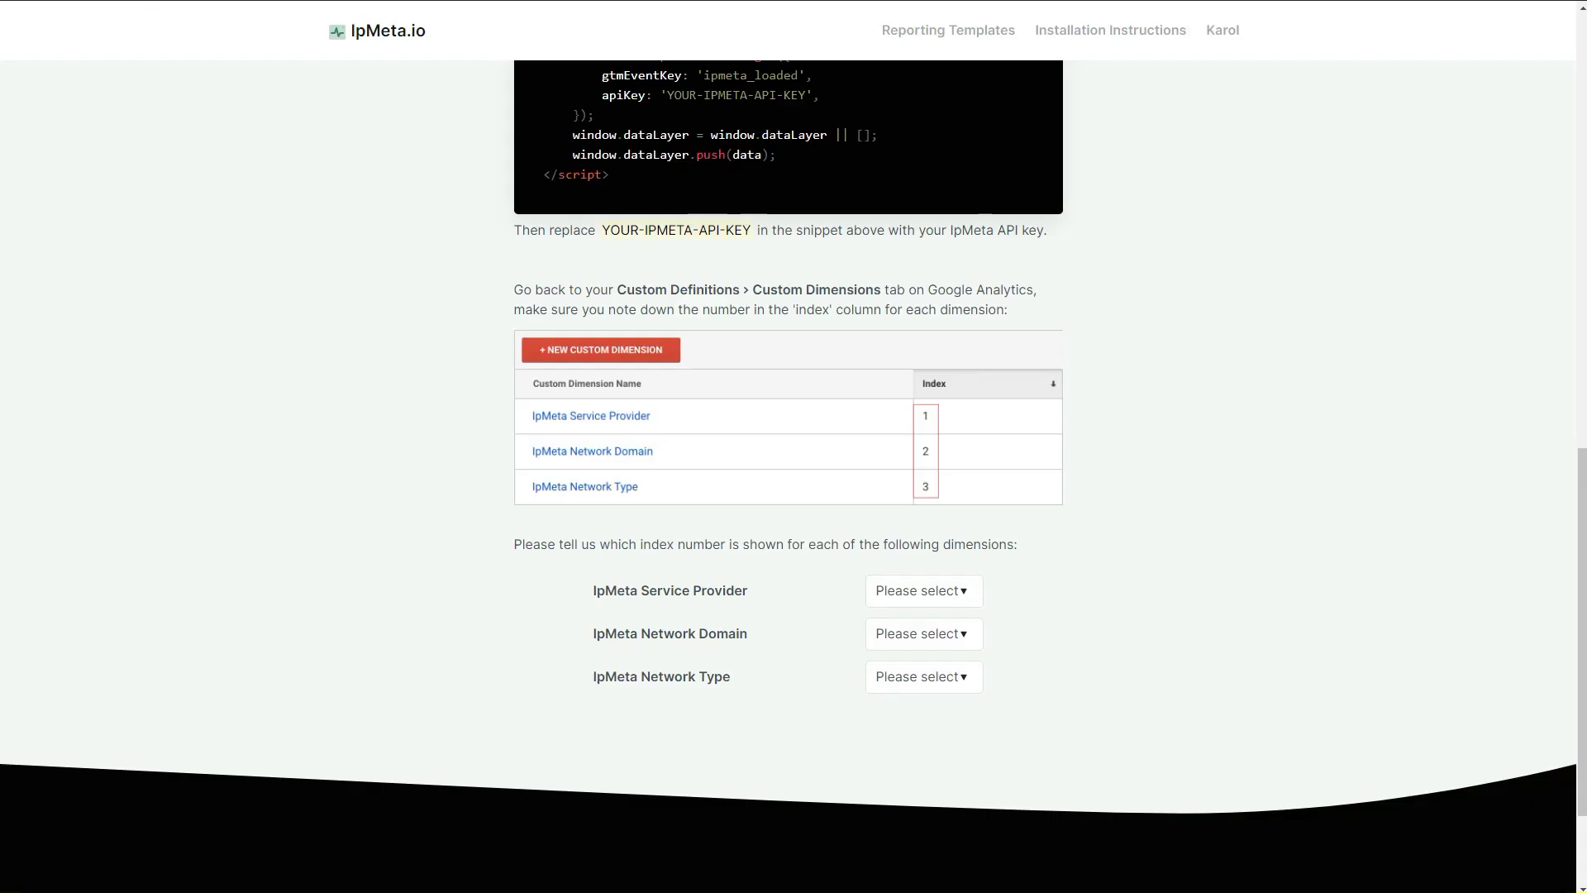
{"action": "left_click", "coordinate": [910, 592]}
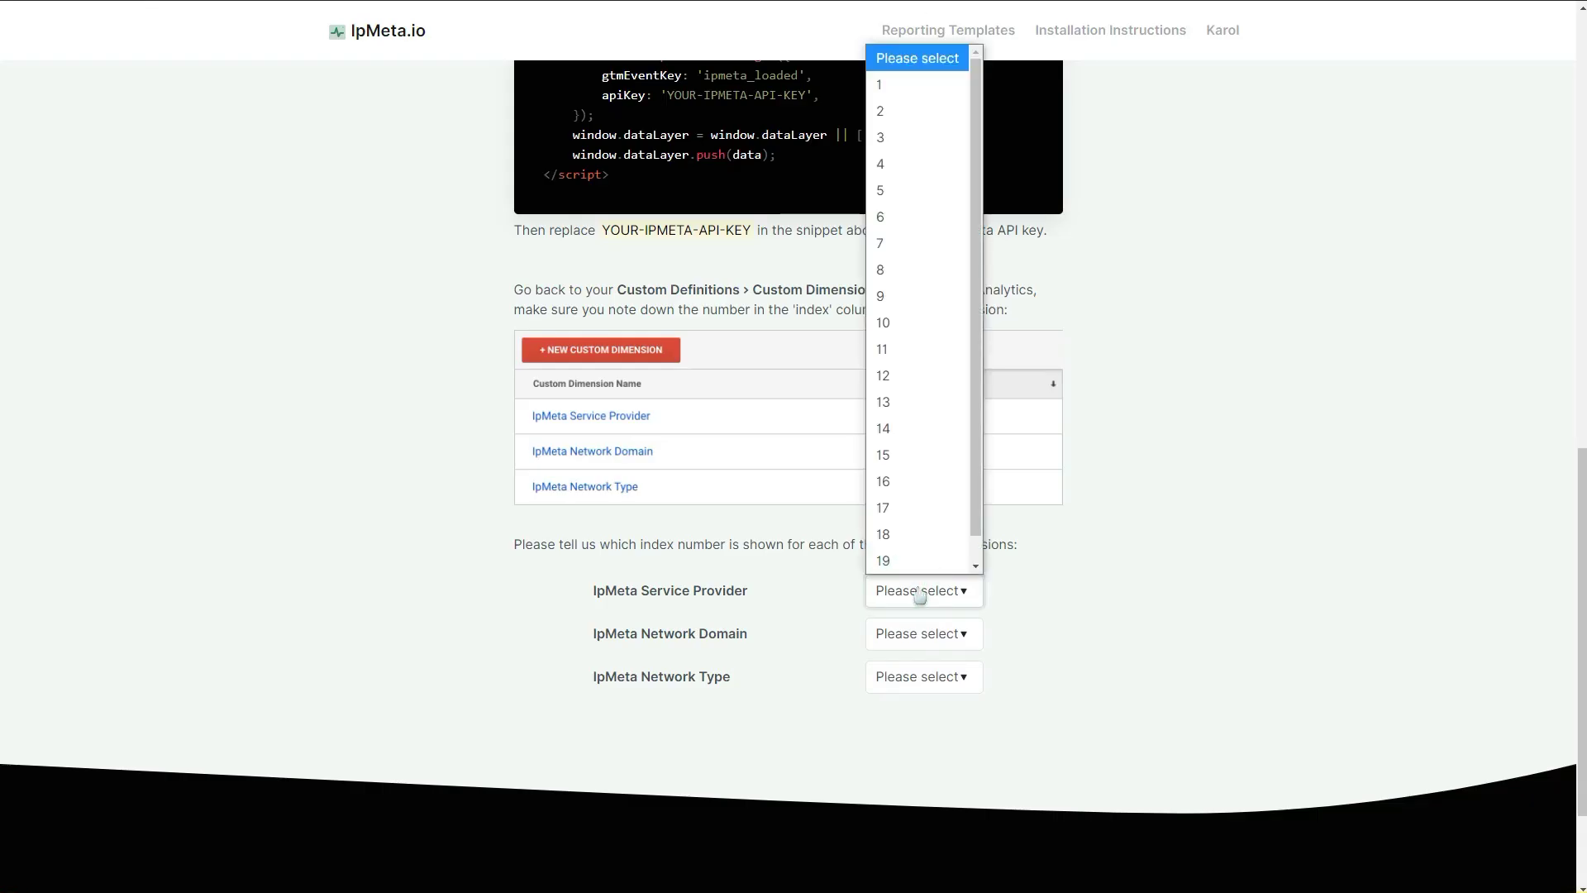
{"action": "left_click", "coordinate": [879, 85]}
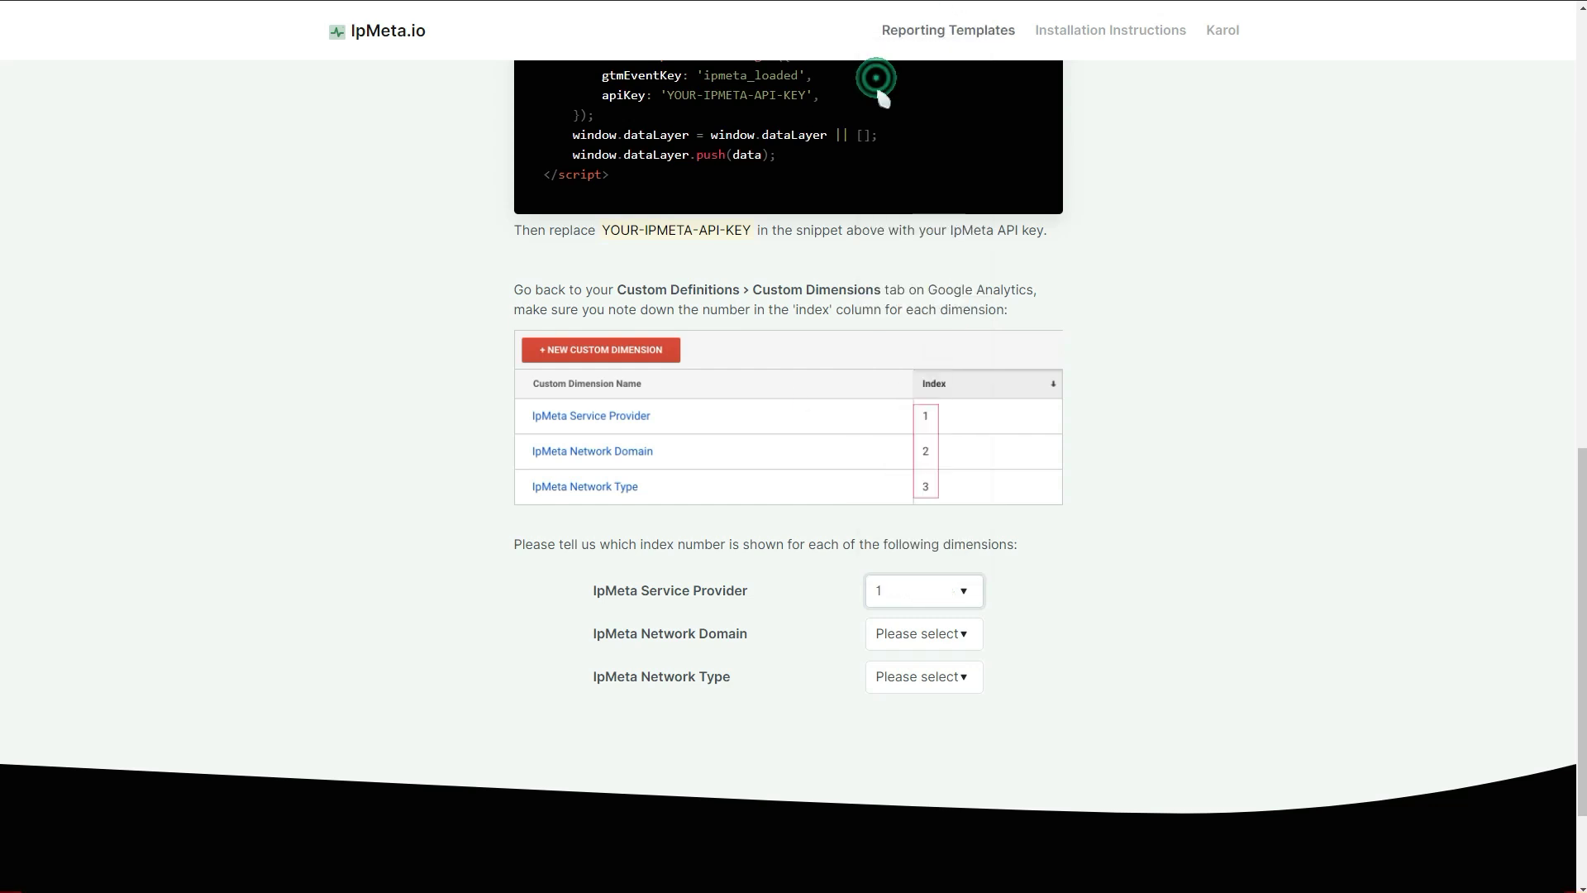
{"action": "left_click", "coordinate": [877, 630]}
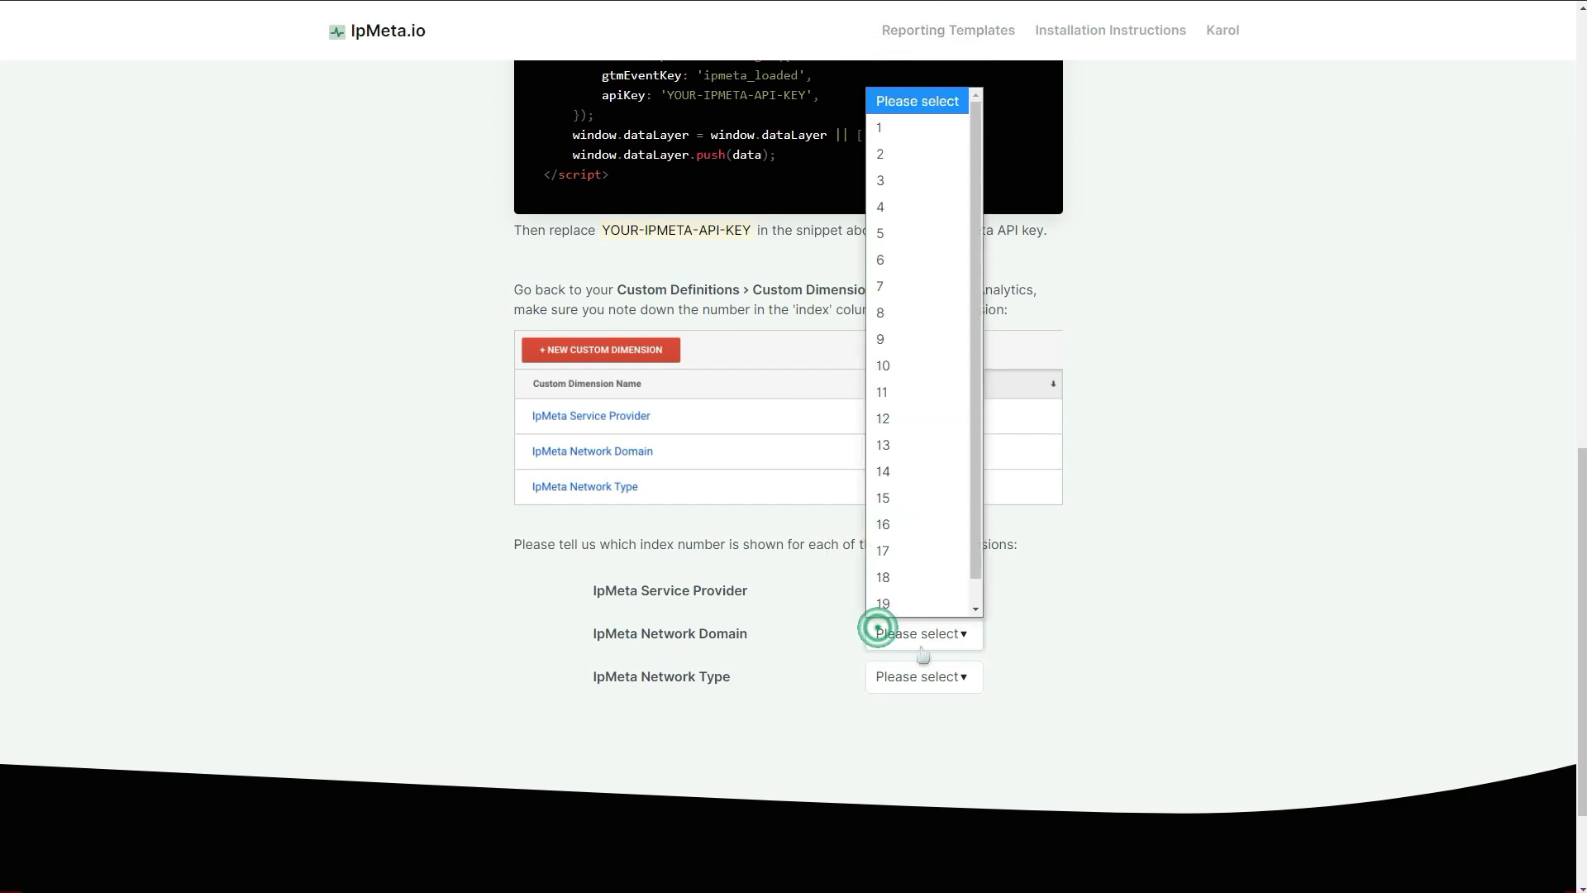
{"action": "left_click", "coordinate": [923, 163]}
{"action": "left_click", "coordinate": [918, 674]}
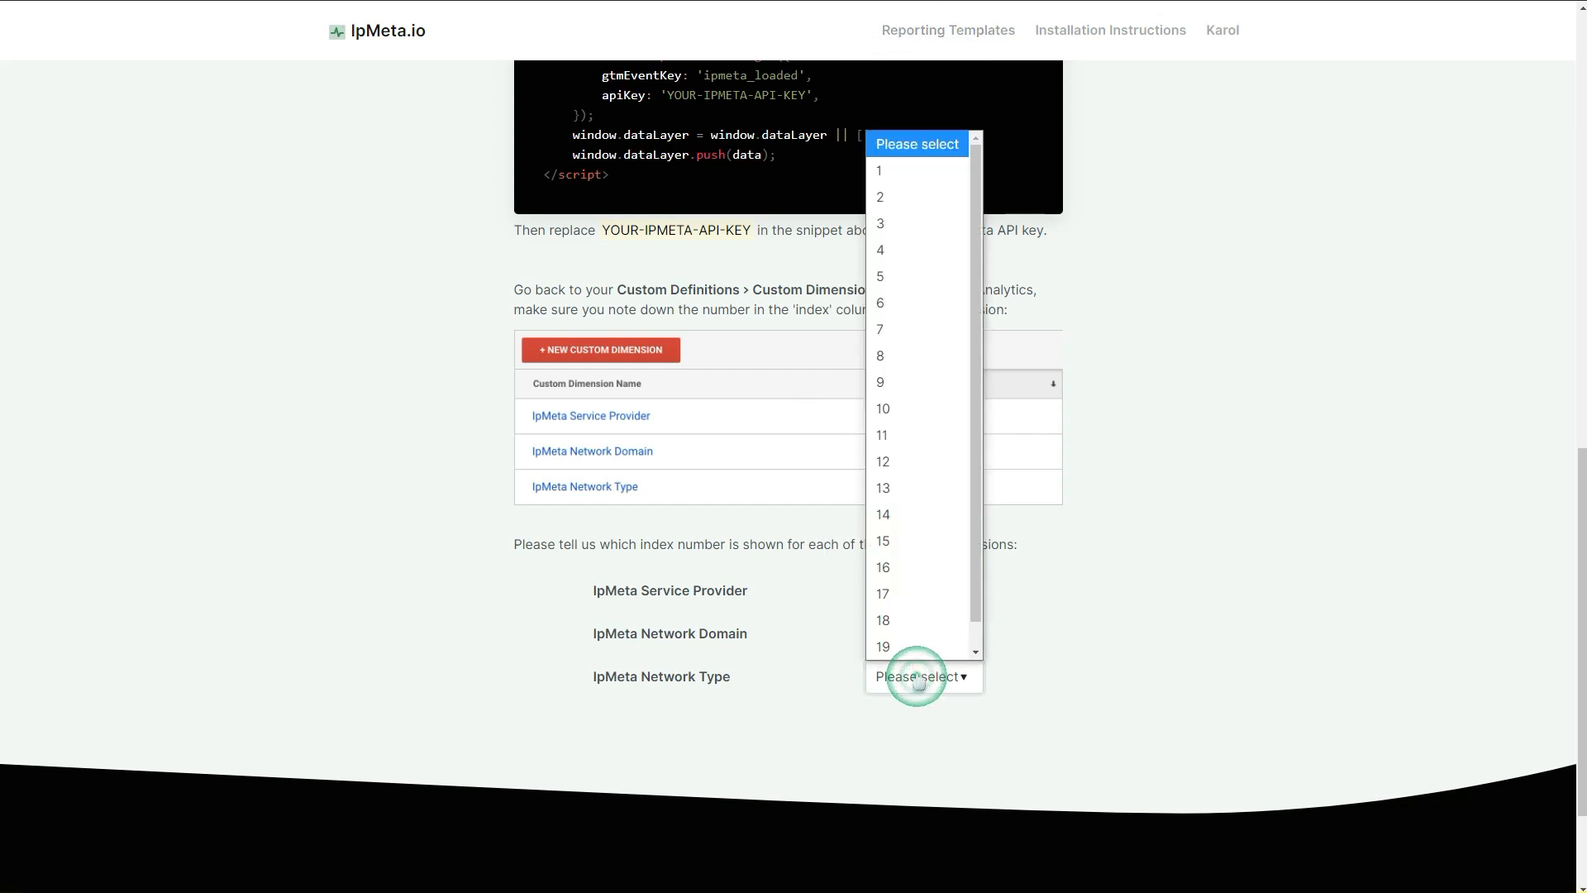
{"action": "left_click", "coordinate": [917, 231]}
{"action": "scroll", "coordinate": [1232, 719], "scroll_direction": "down", "scroll_amount": 6}
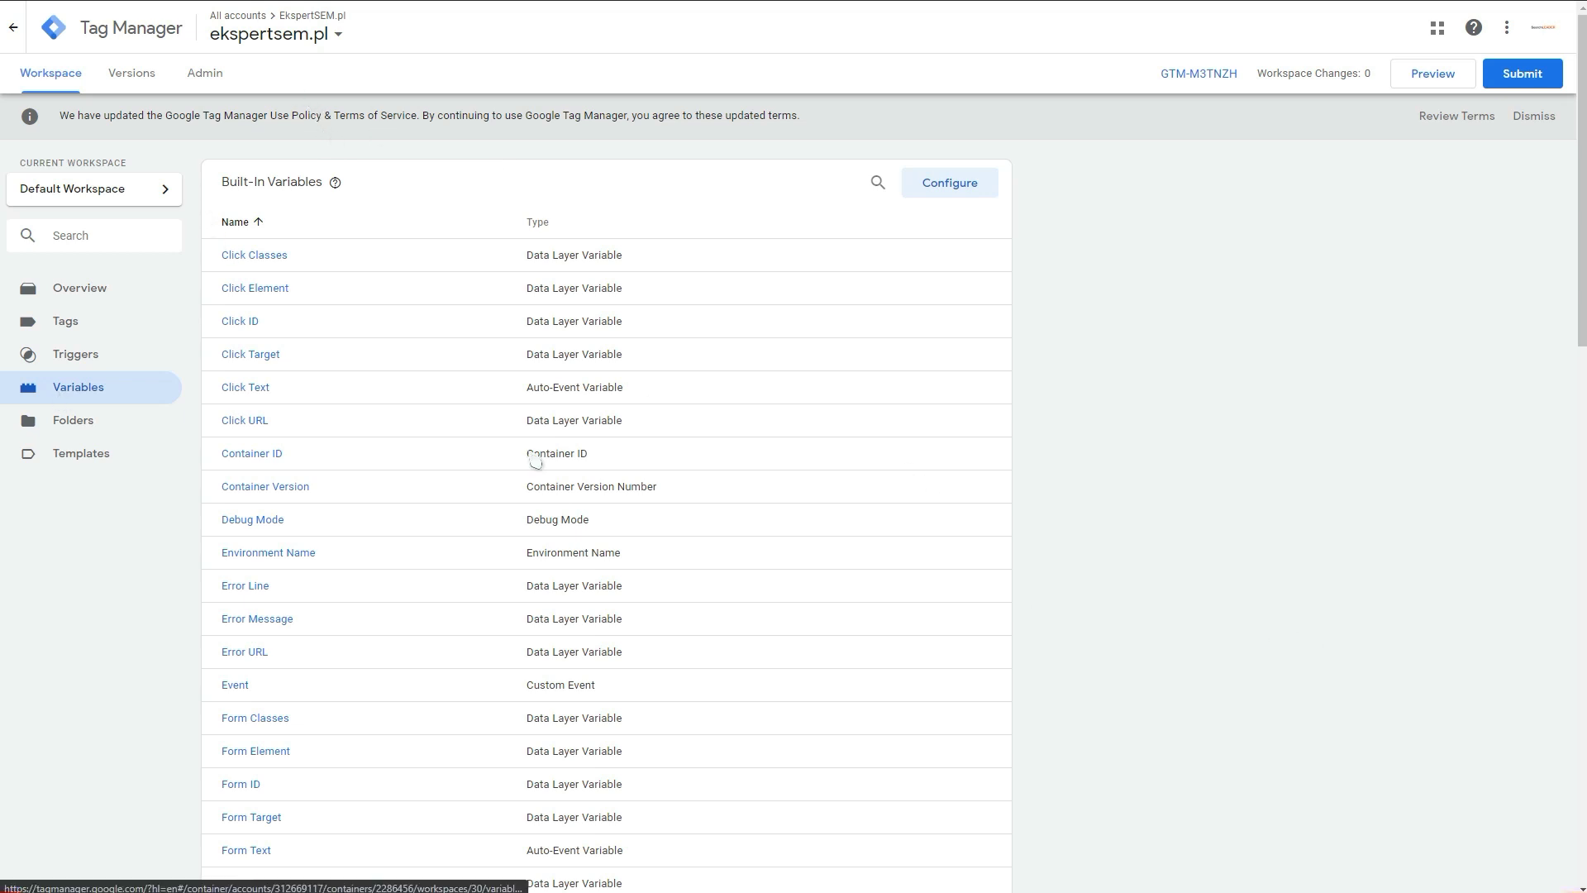
Step: Sort user-defined variables by Last Edited, newest first, bringing IPMeta Type, Domain and Name to the top
{"action": "middle_click", "coordinate": [1093, 539]}
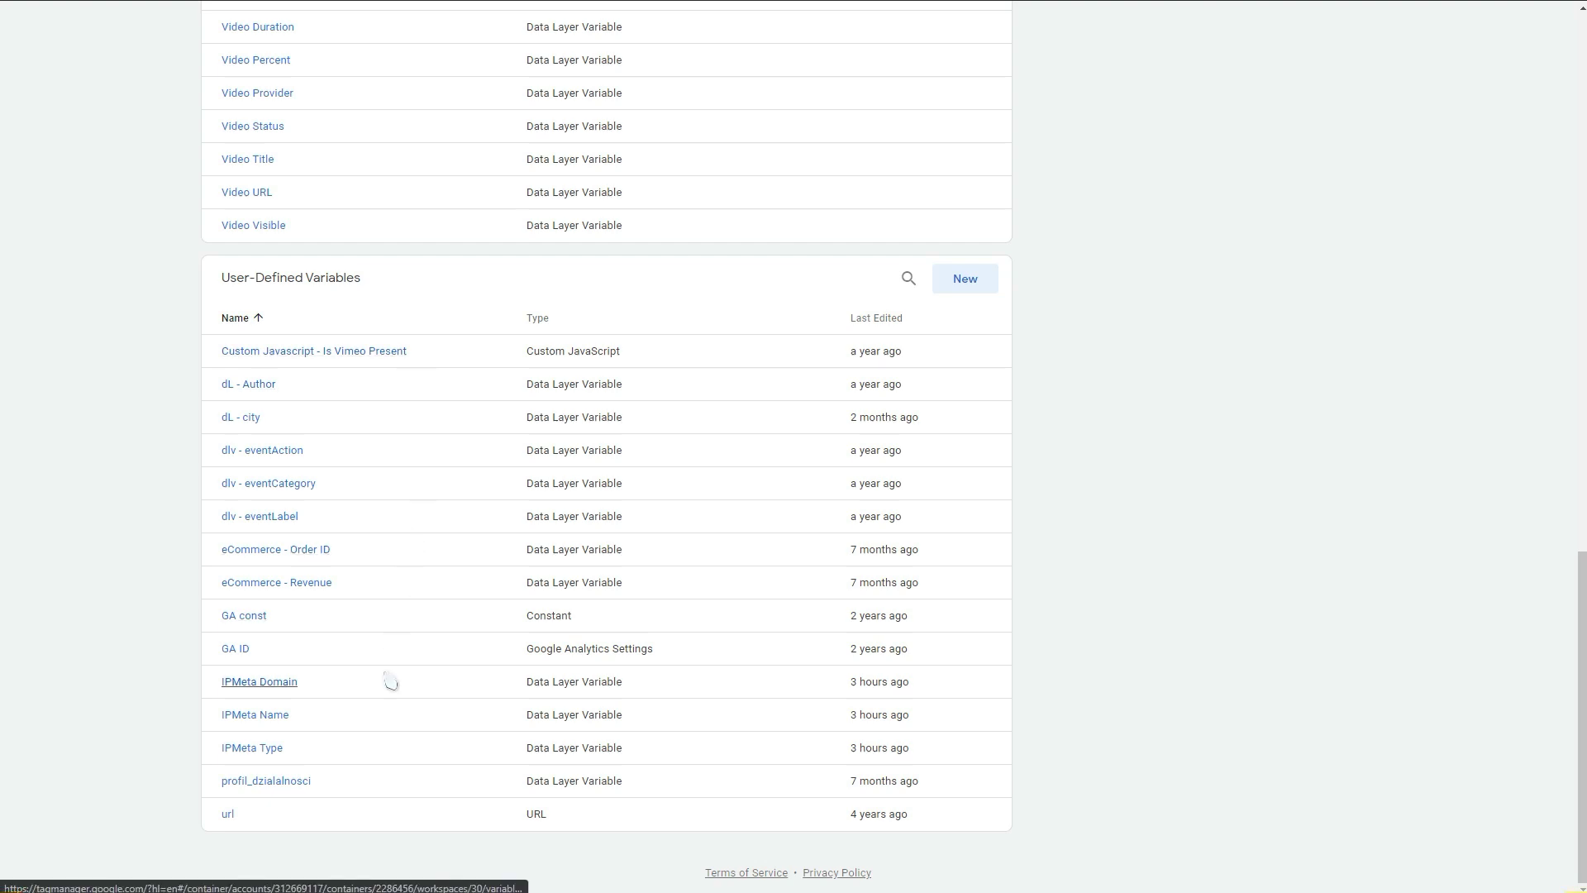
{"action": "left_click", "coordinate": [883, 316]}
{"action": "left_click", "coordinate": [883, 317]}
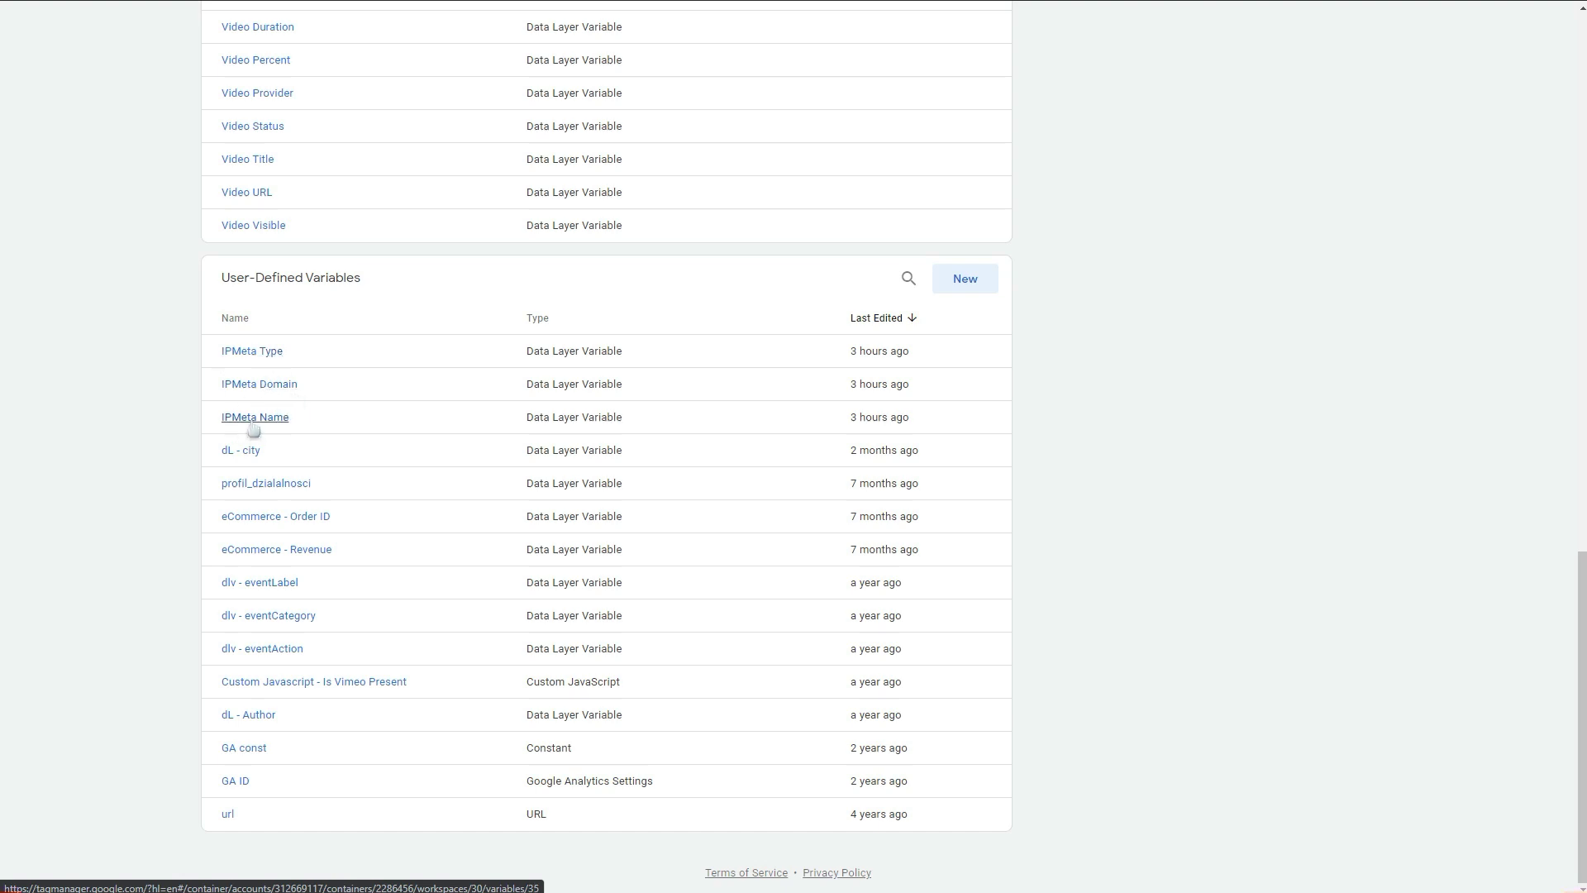
Step: Inspect the IPMeta Type (typeValue), Domain and Name variables, closing each unchanged
{"action": "left_click", "coordinate": [259, 349]}
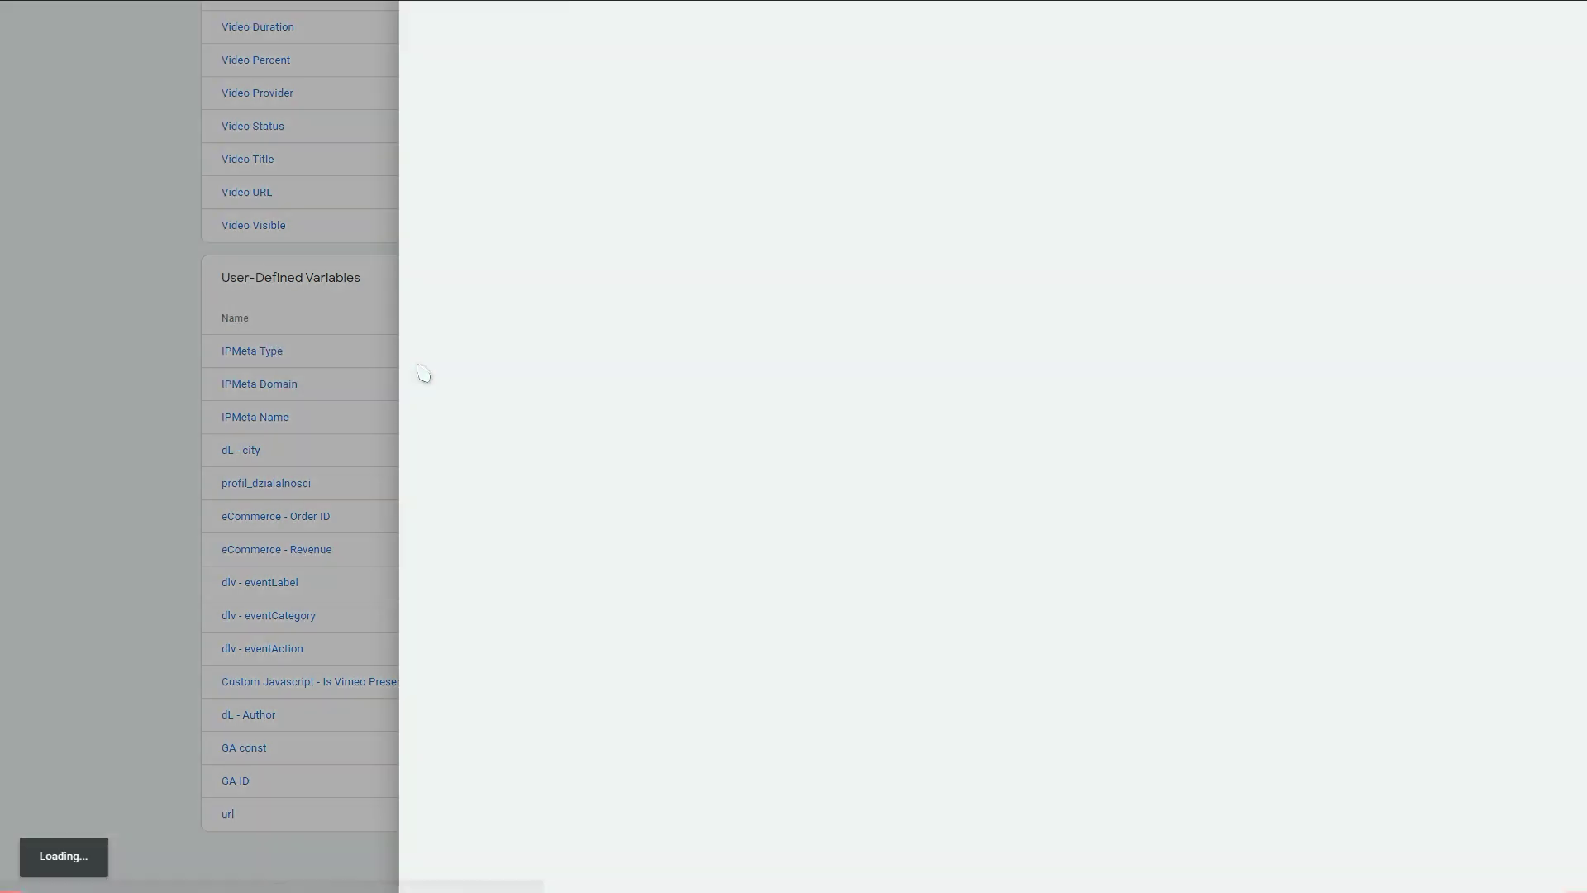
{"action": "left_click", "coordinate": [822, 167]}
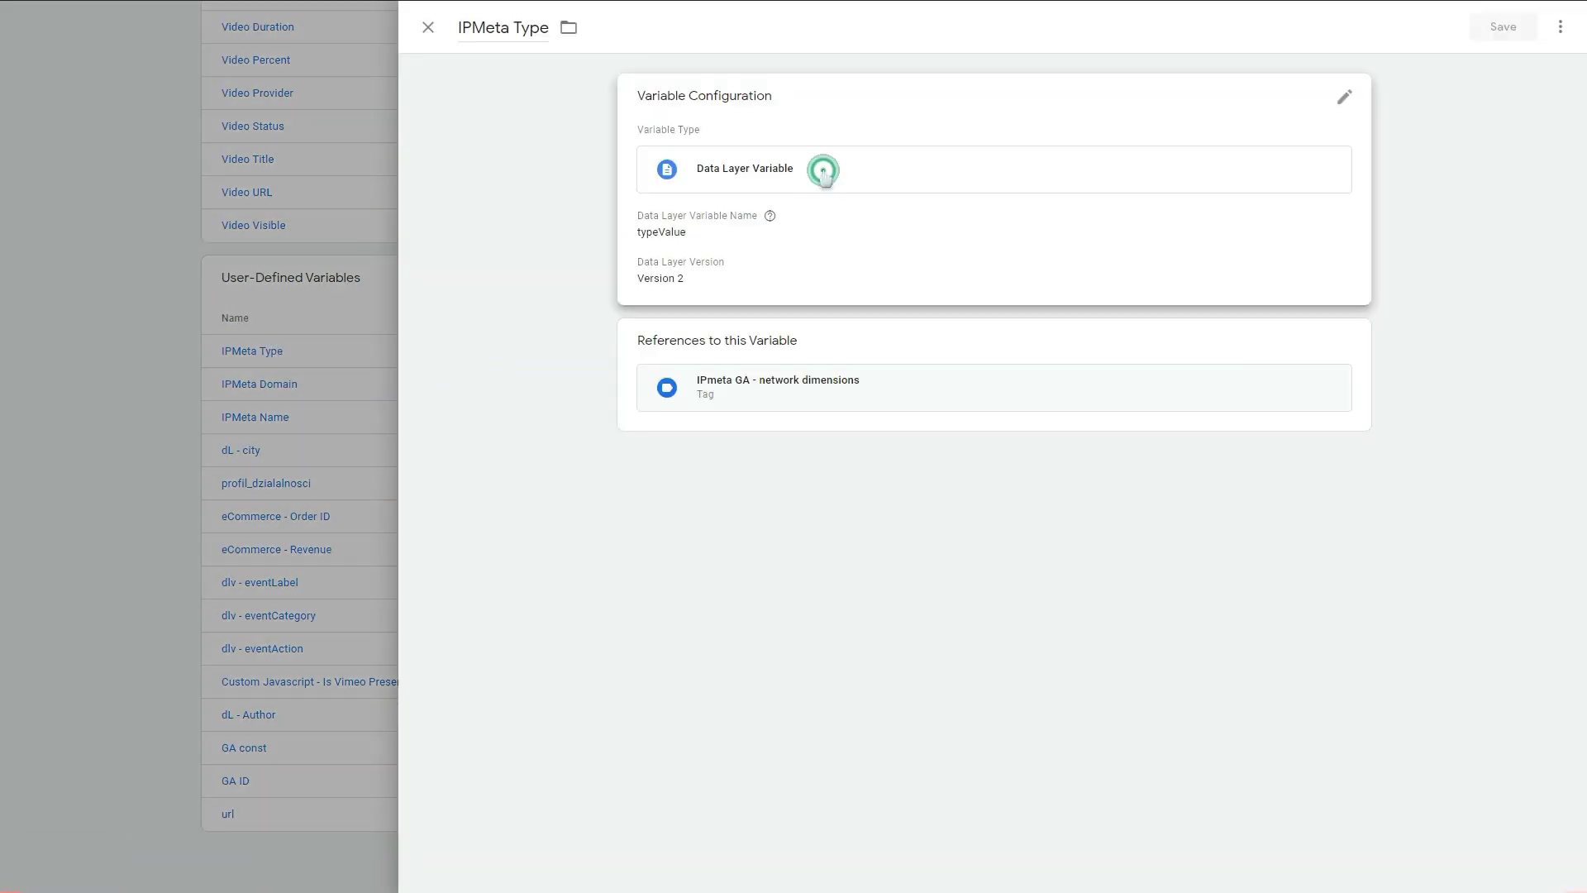
{"action": "left_click", "coordinate": [805, 186]}
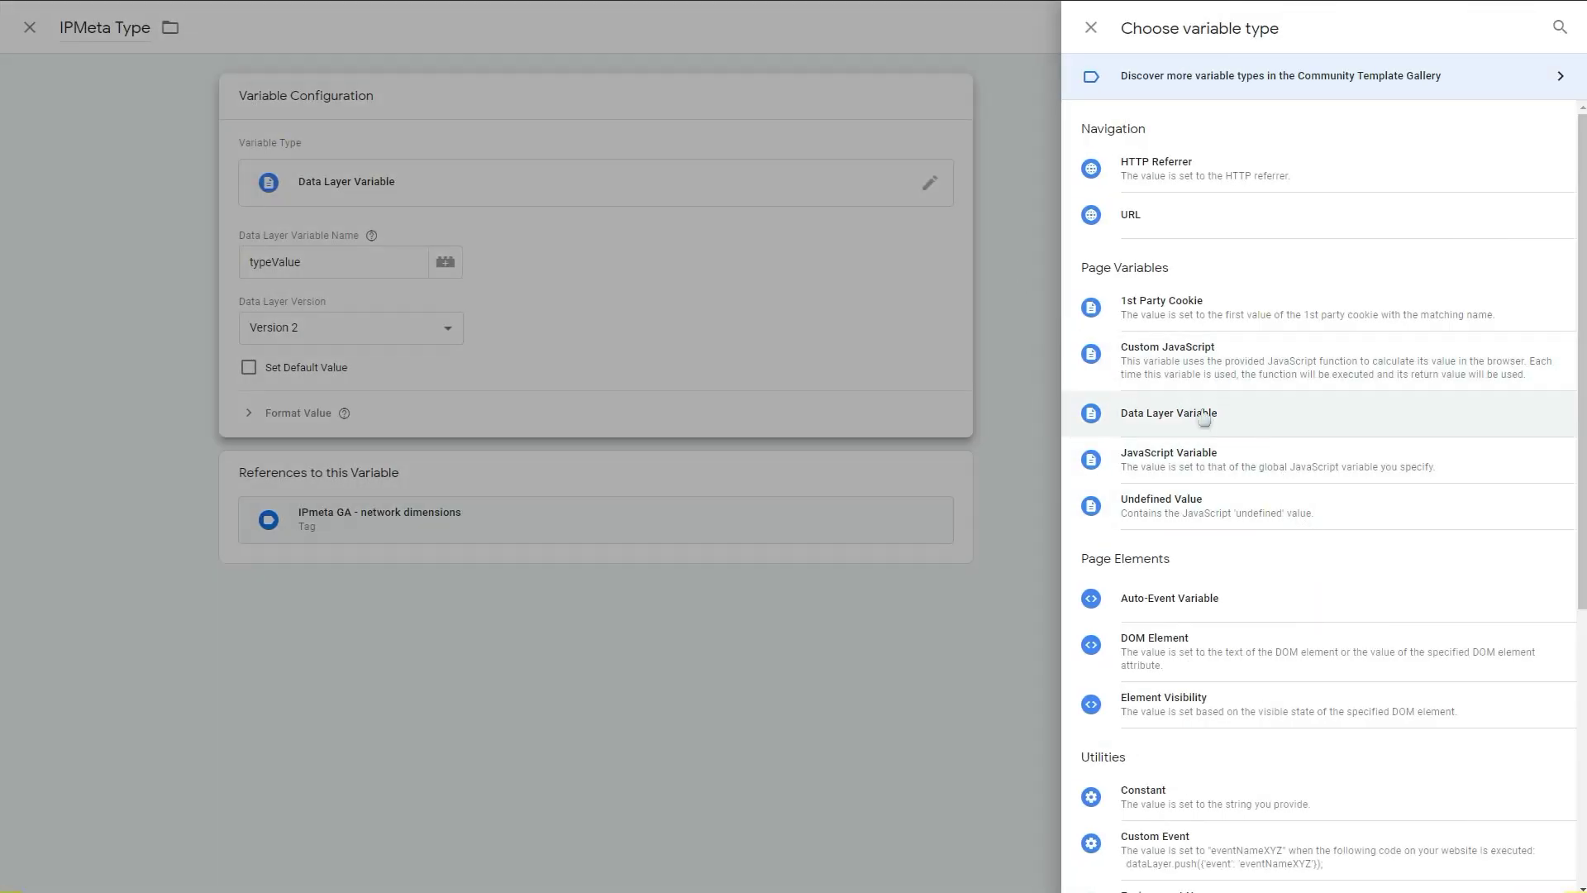
{"action": "left_click", "coordinate": [1090, 27]}
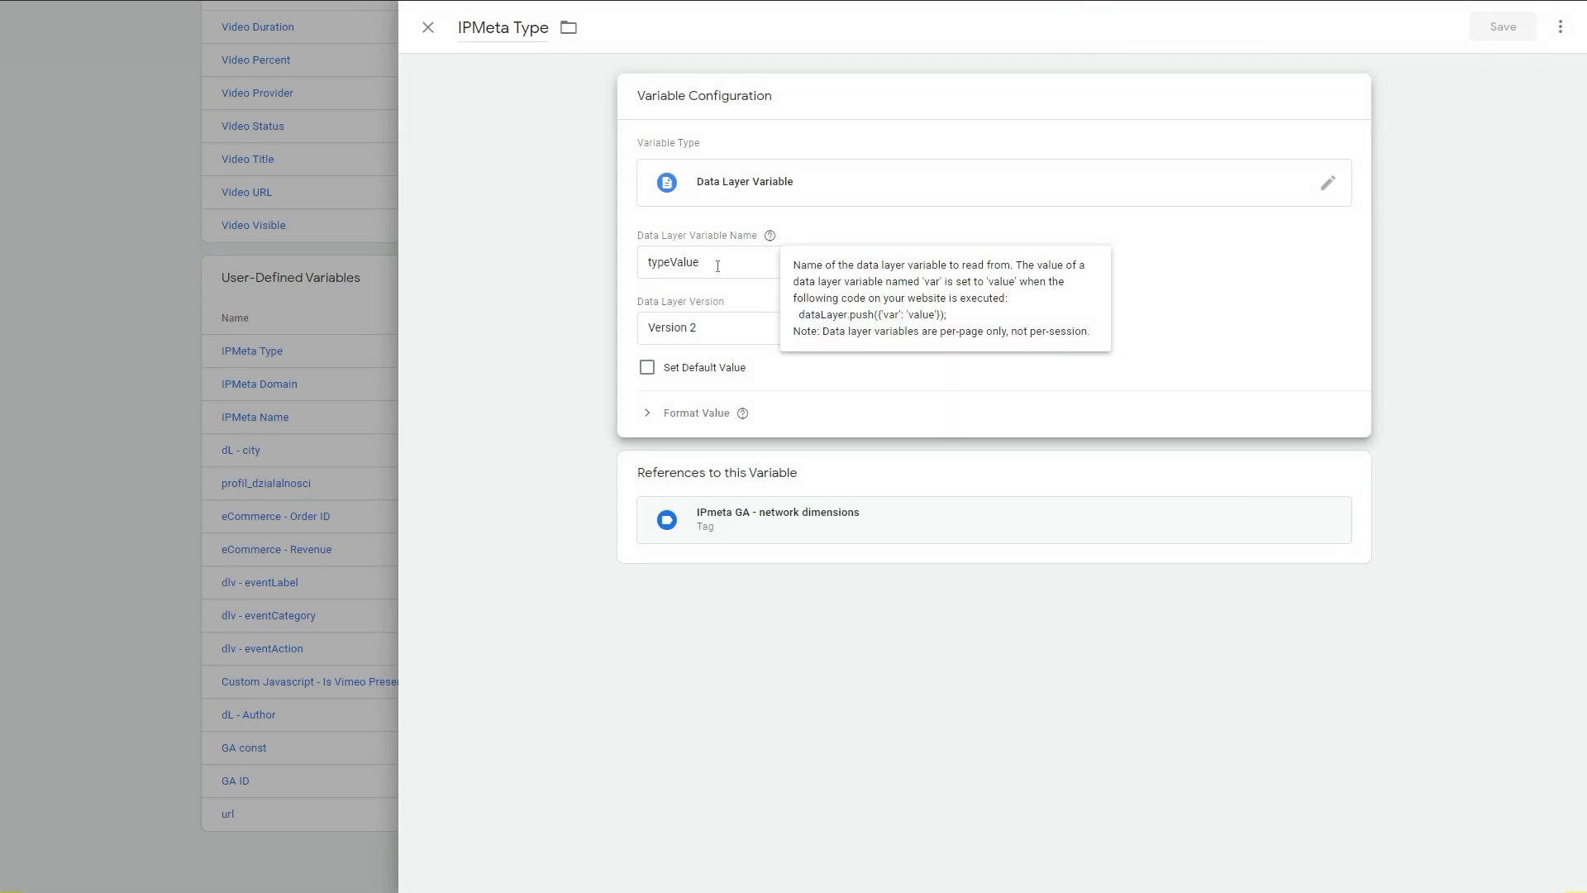
{"action": "left_click", "coordinate": [716, 262]}
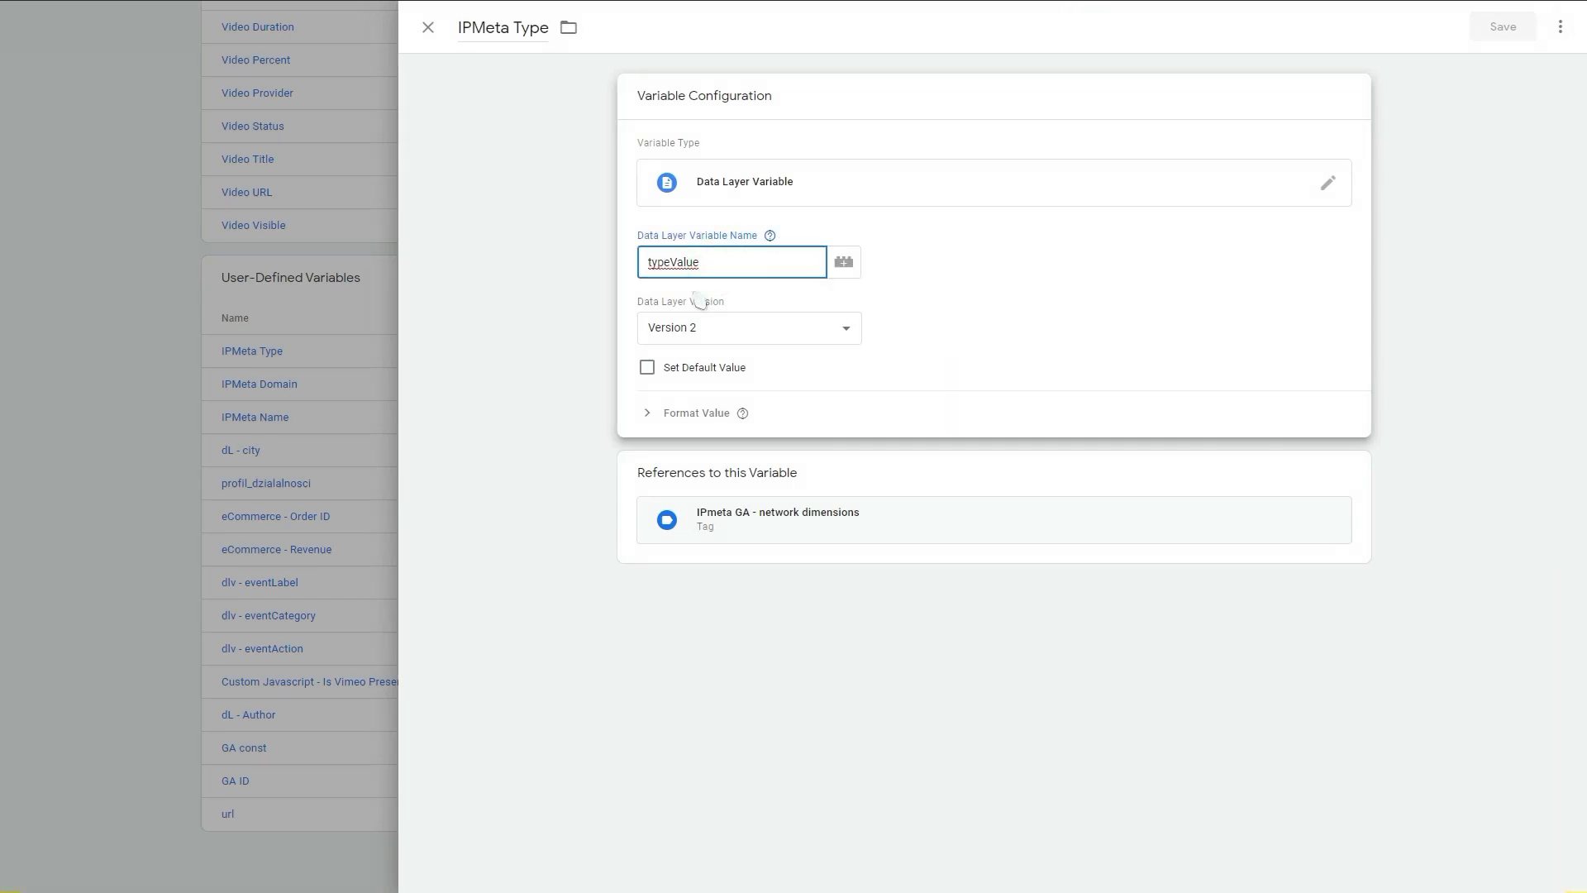
{"action": "double_click", "coordinate": [724, 264]}
{"action": "left_click", "coordinate": [716, 261]}
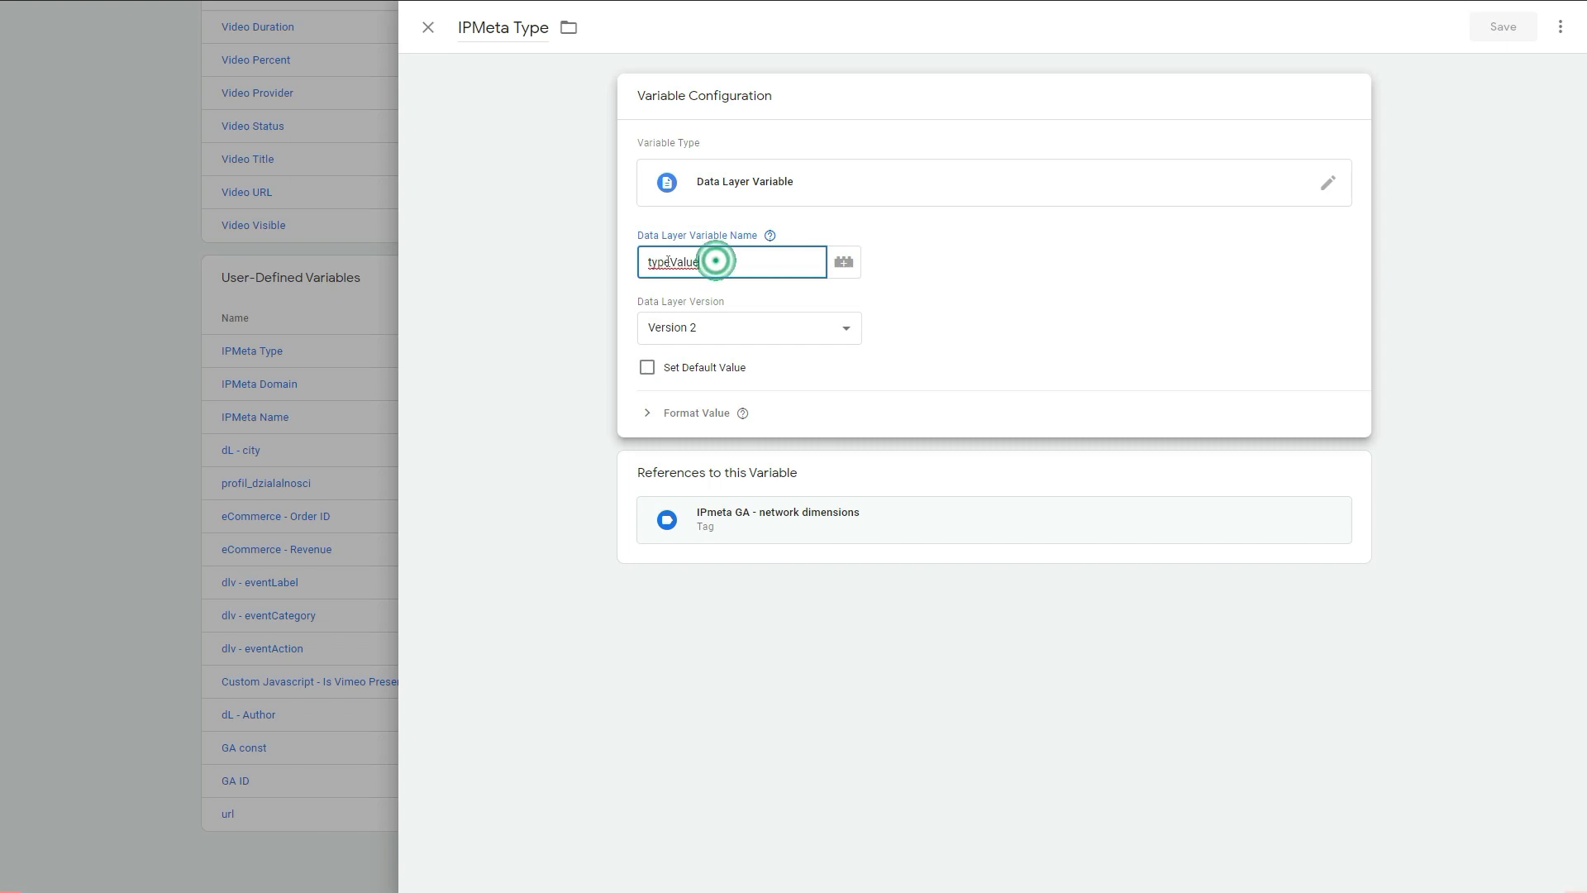
{"action": "left_click", "coordinate": [430, 27]}
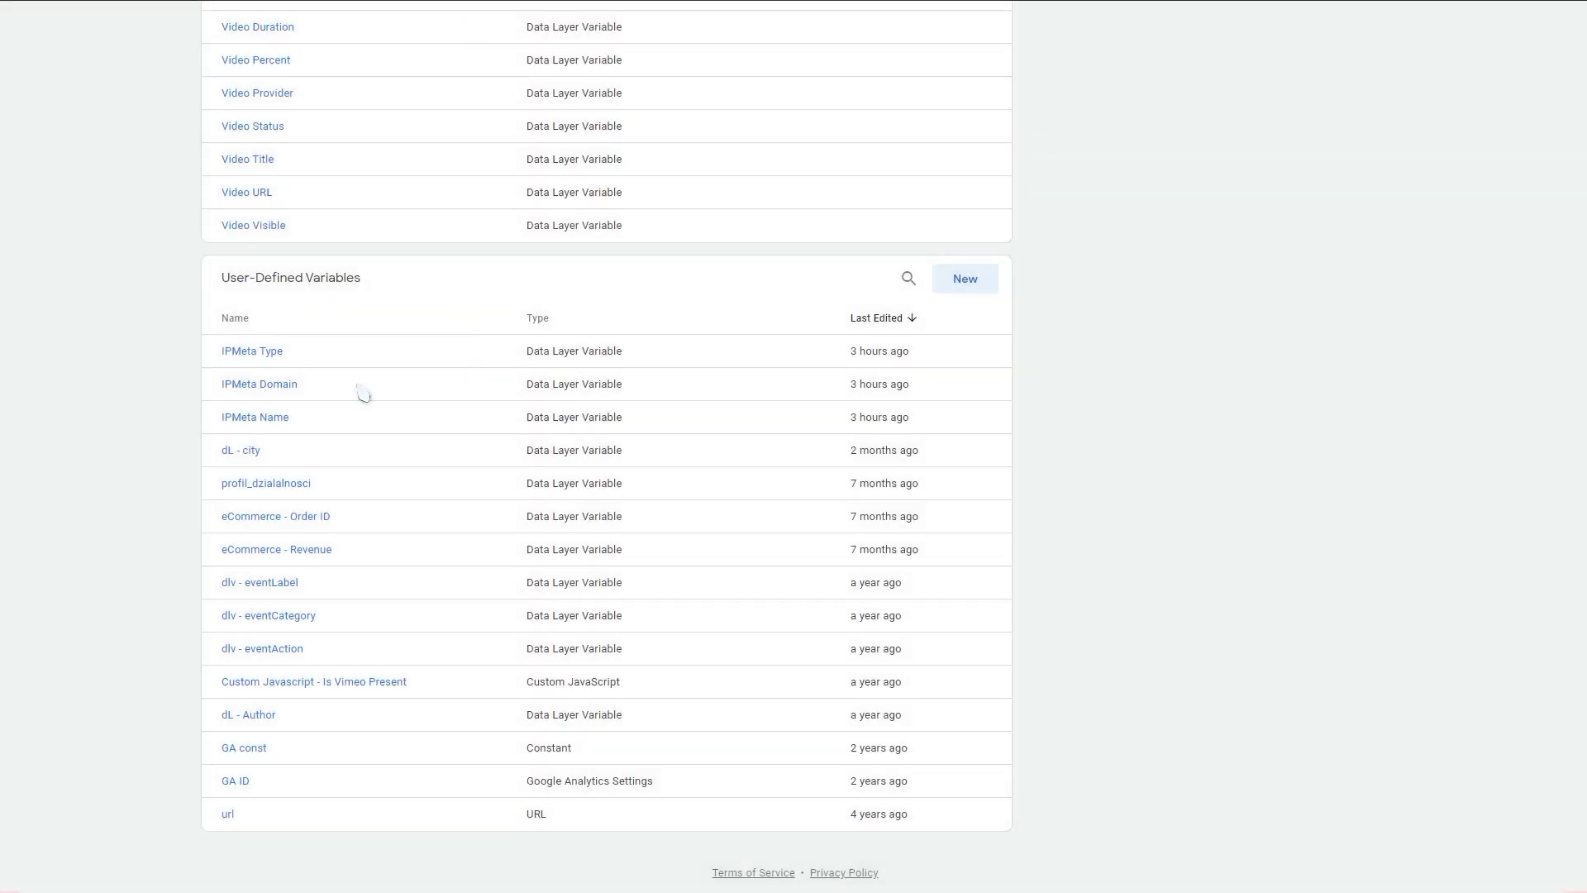
{"action": "left_click", "coordinate": [266, 380]}
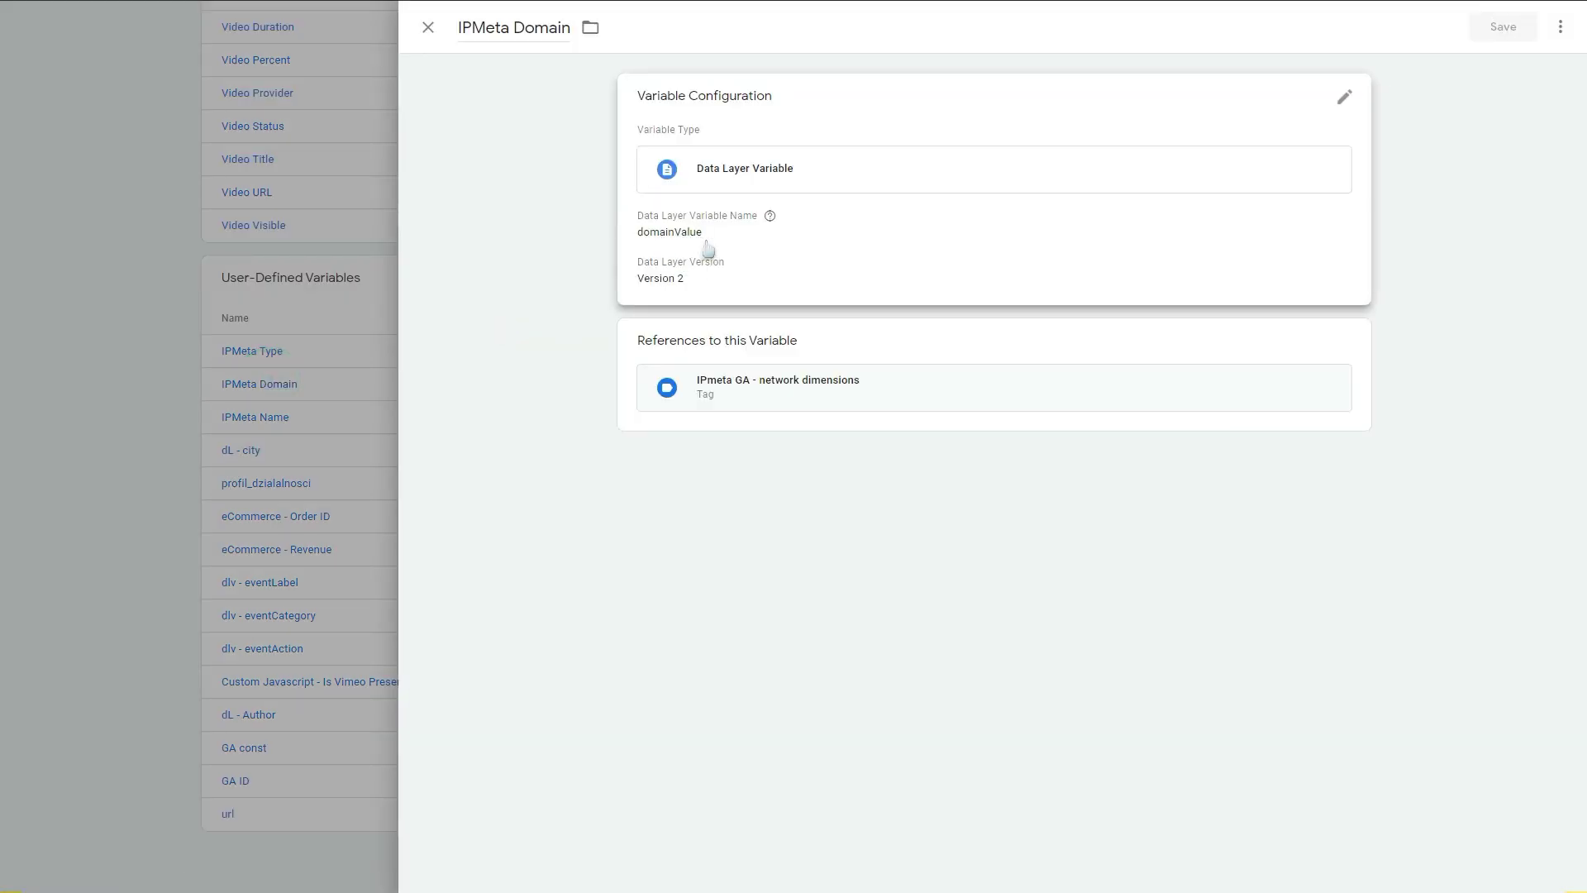
{"action": "left_click", "coordinate": [427, 27]}
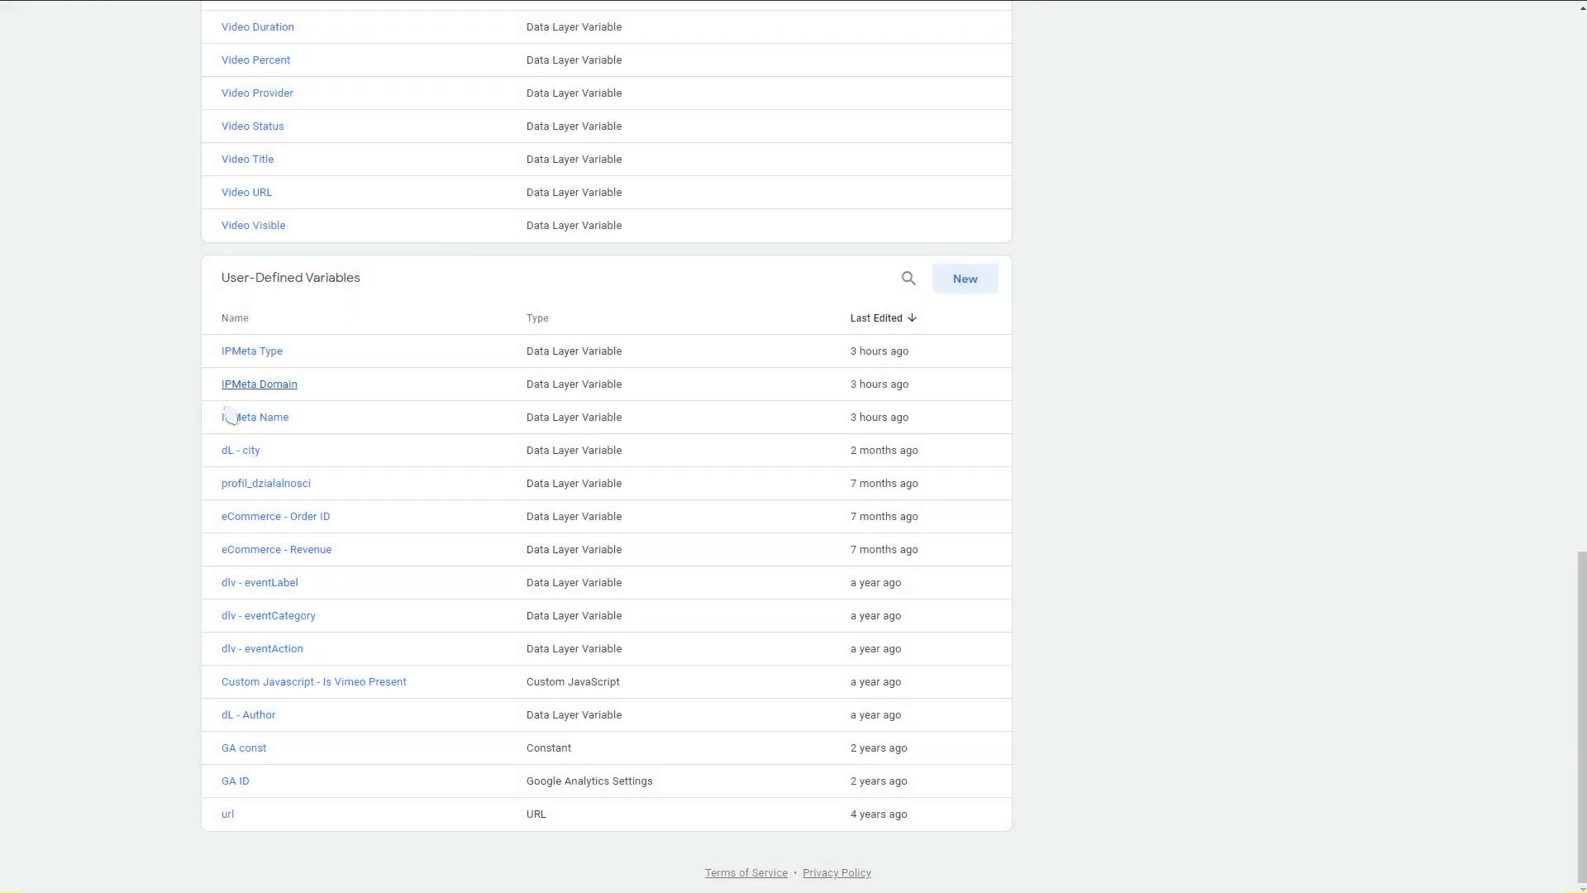
{"action": "left_click", "coordinate": [238, 415]}
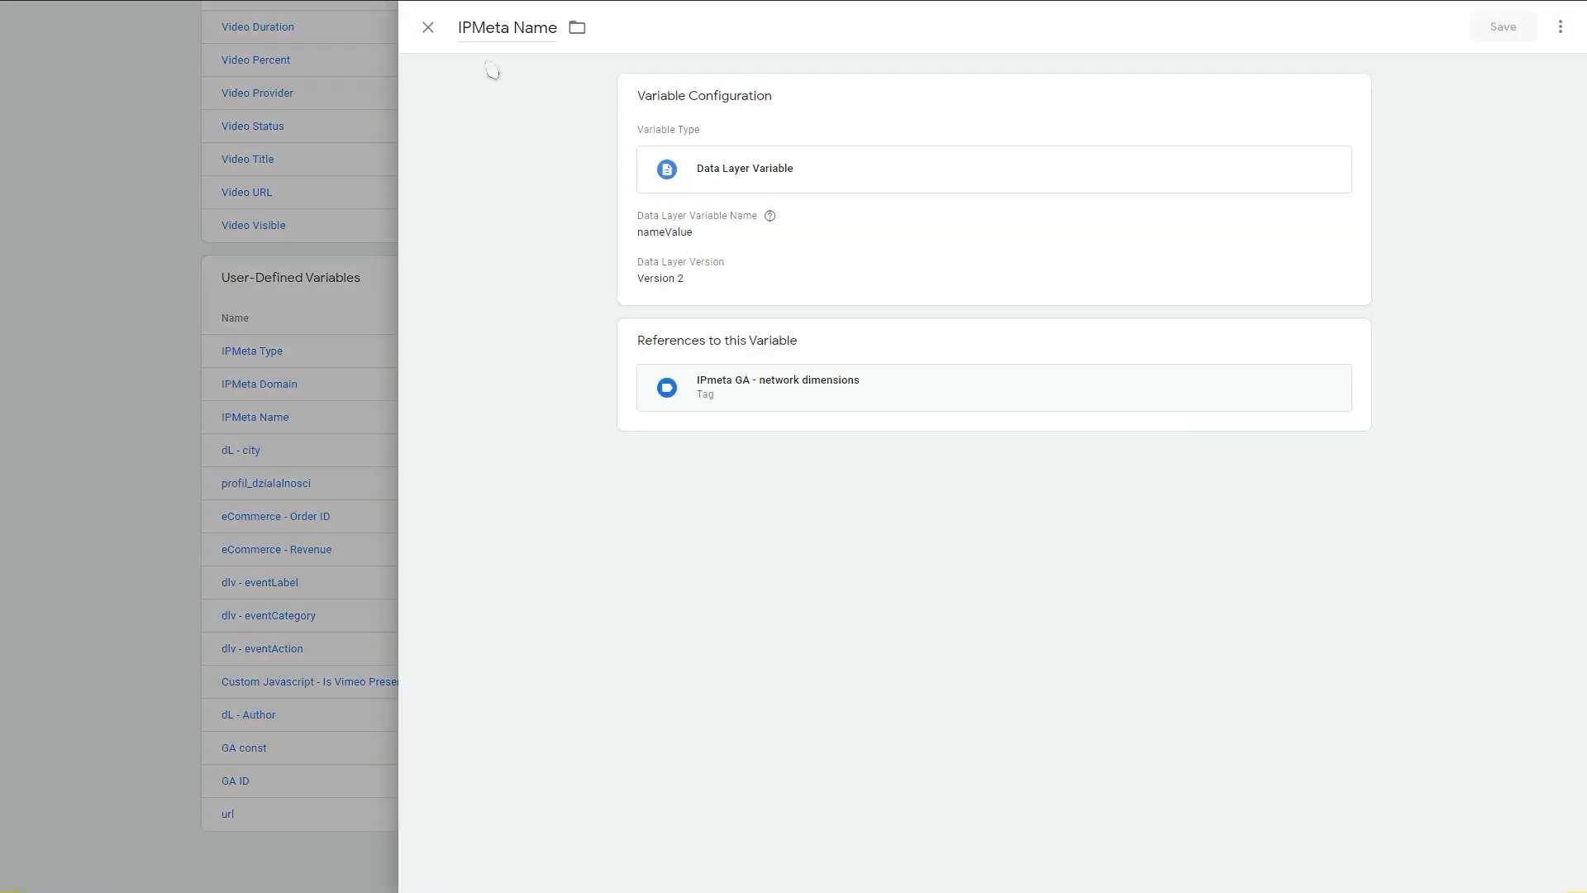
{"action": "left_click", "coordinate": [427, 28]}
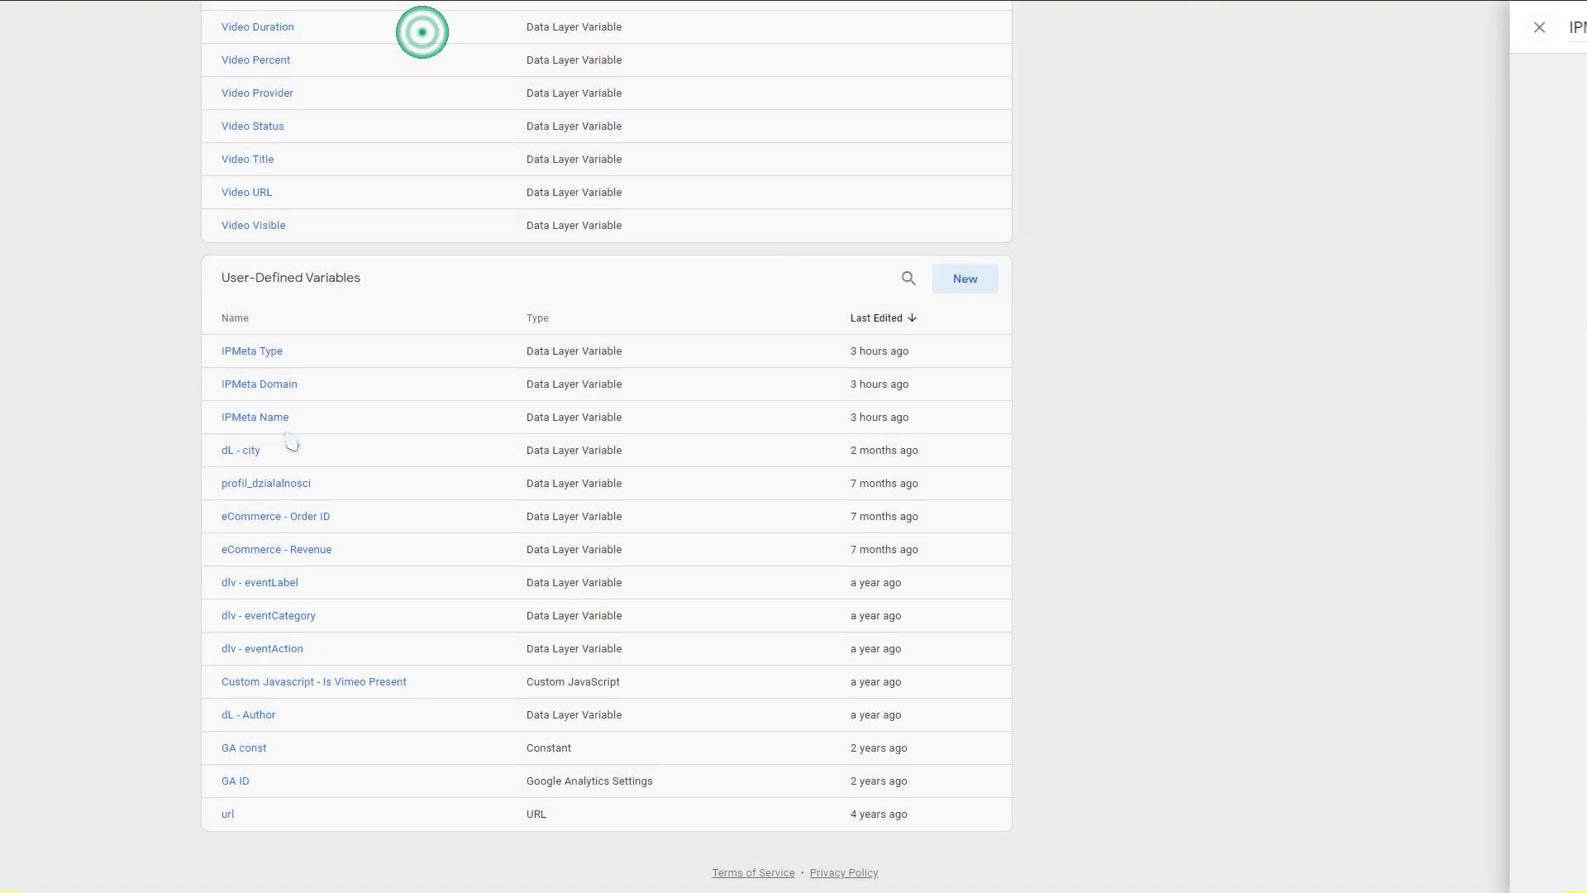
Step: Start a new Data Layer Variable, then discard it unsaved
{"action": "left_click", "coordinate": [961, 284]}
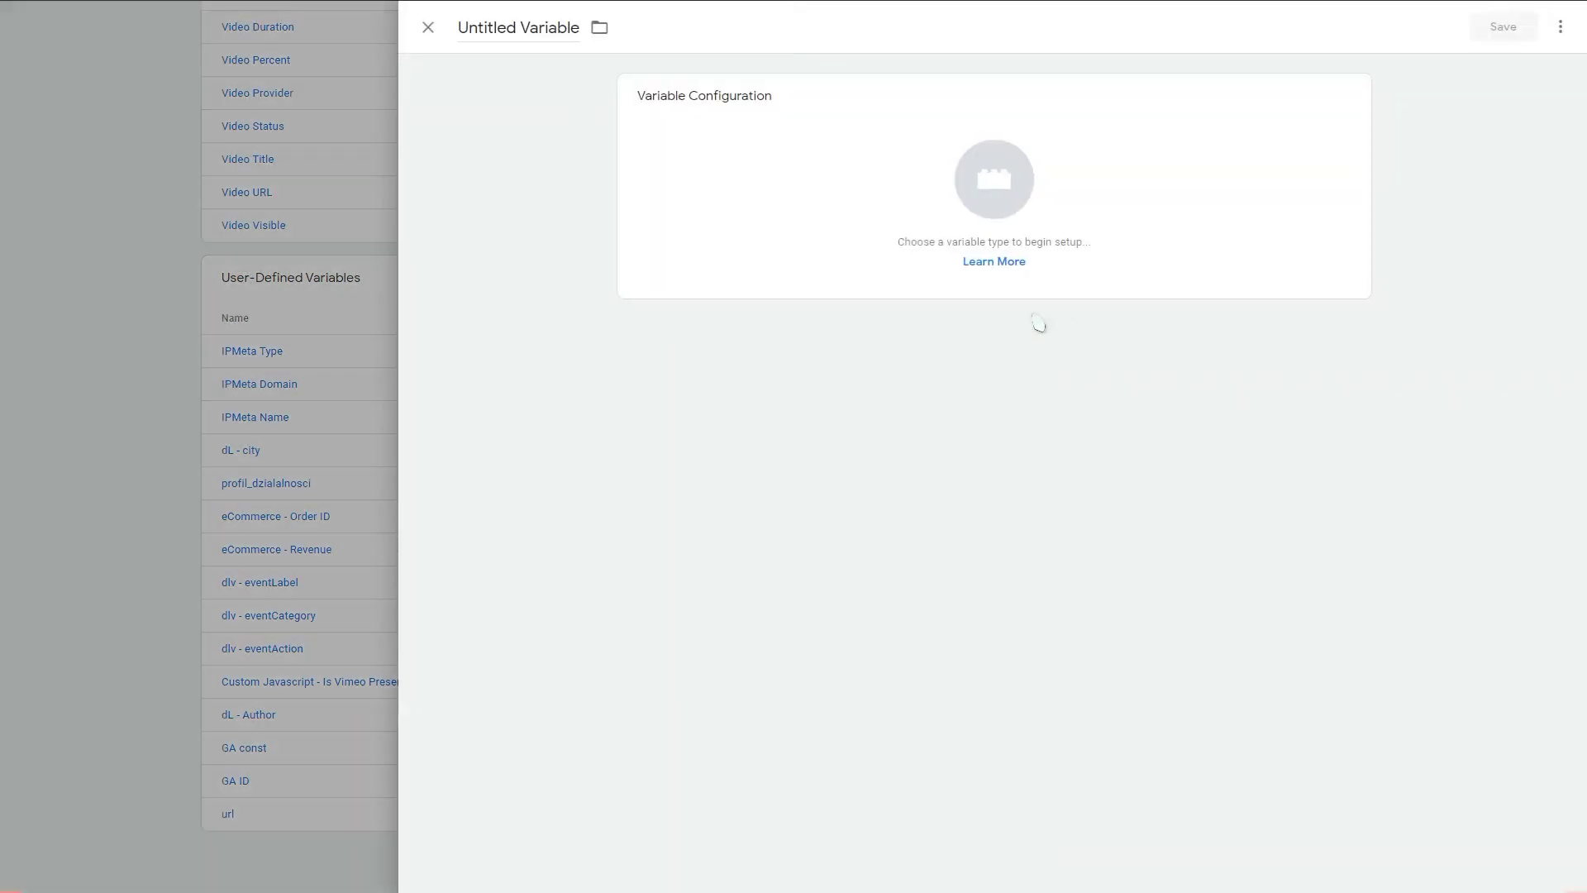
{"action": "left_click", "coordinate": [969, 174]}
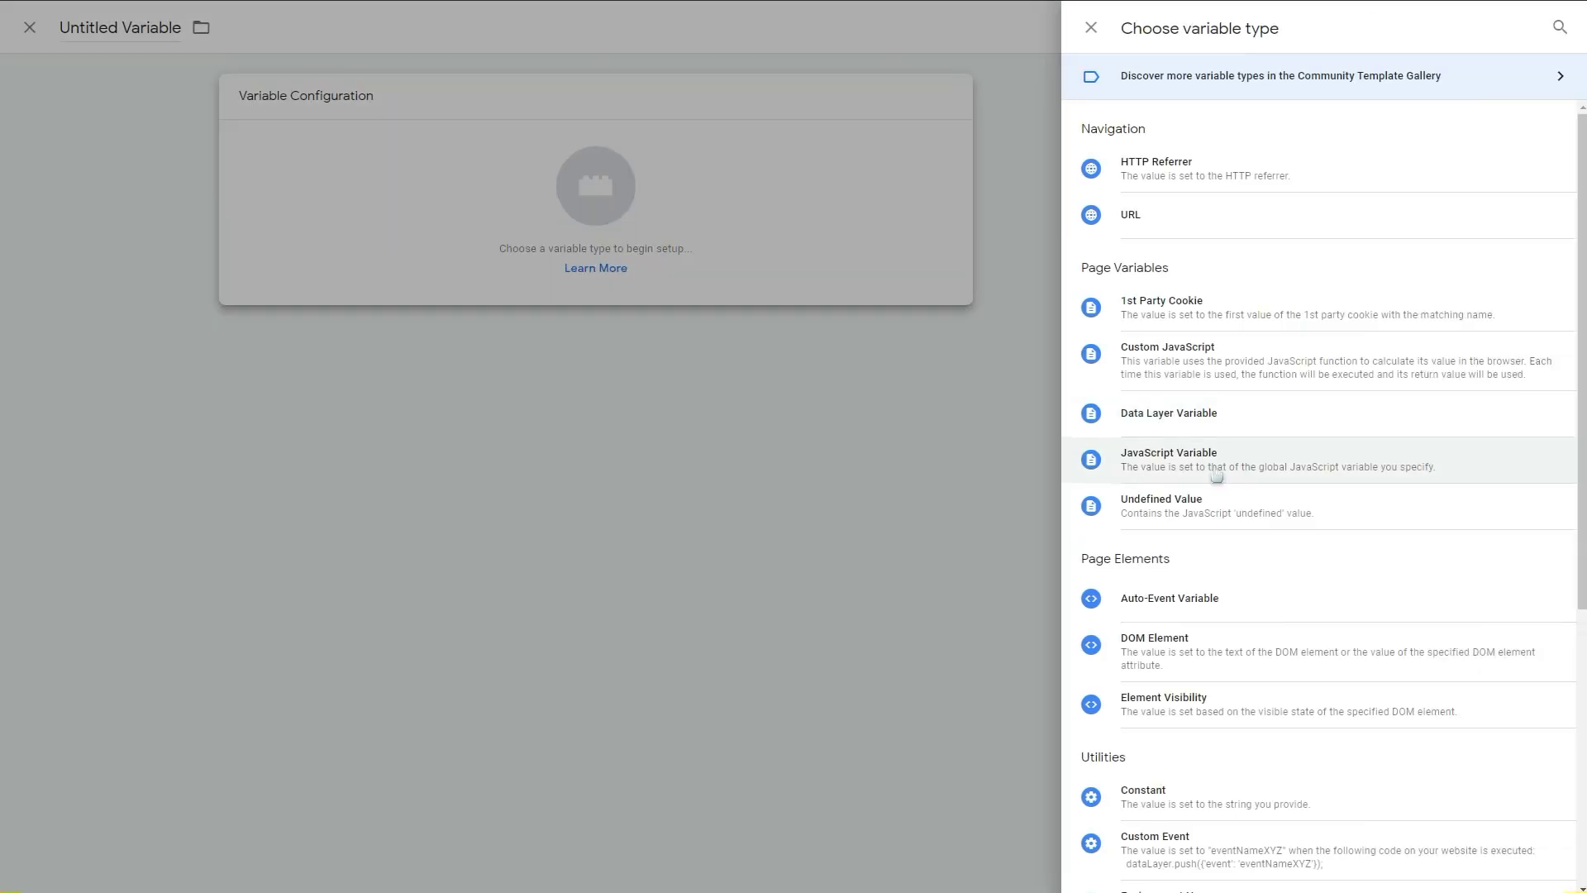
{"action": "left_click", "coordinate": [1199, 411]}
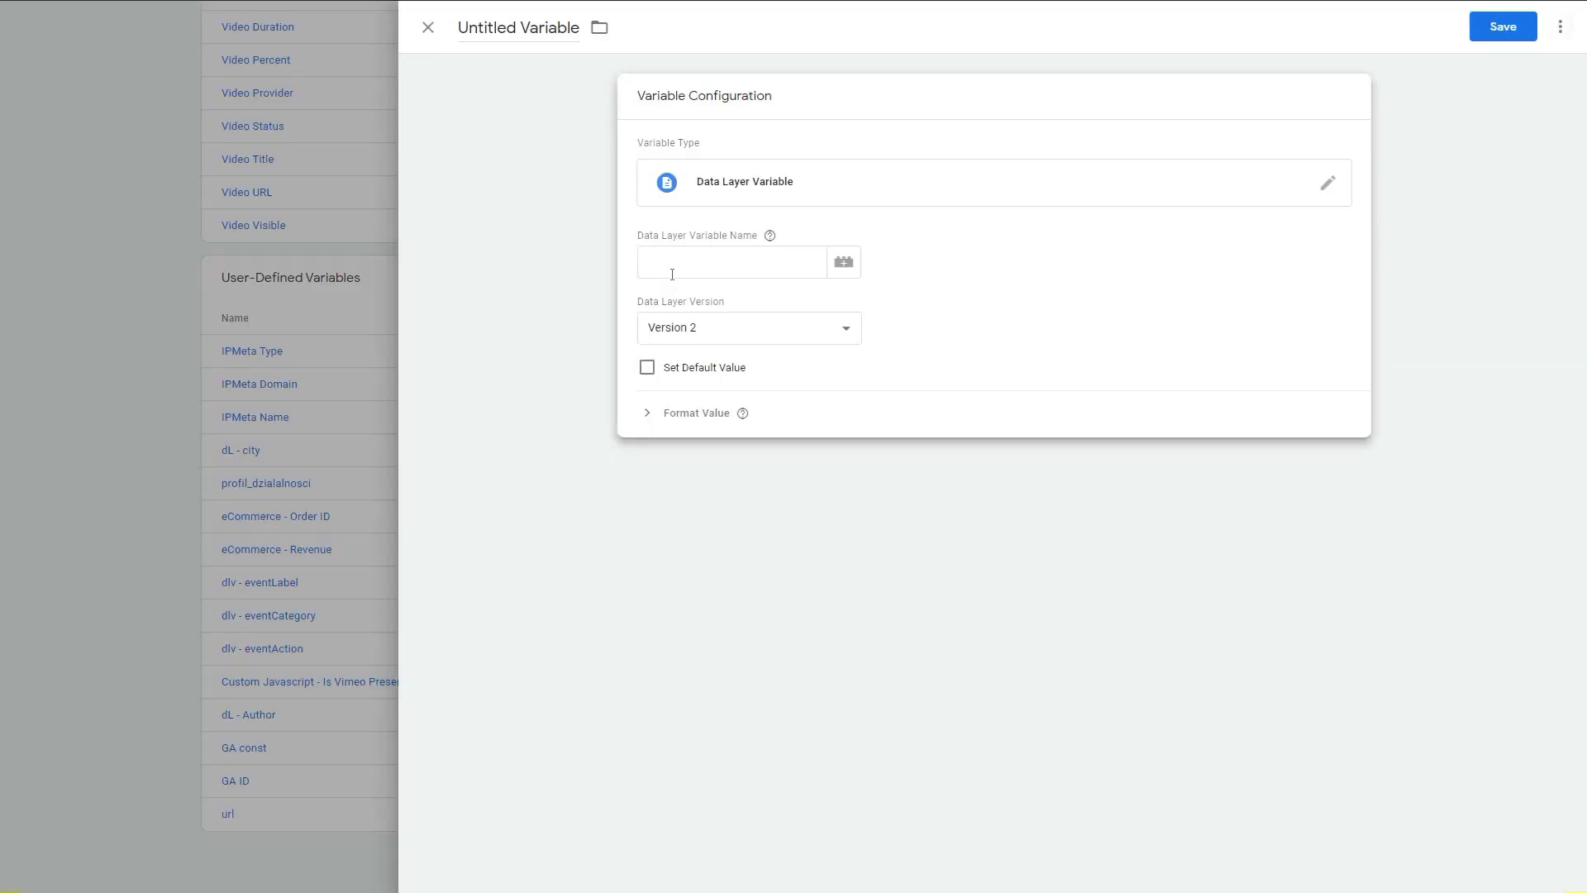
{"action": "left_click", "coordinate": [671, 263]}
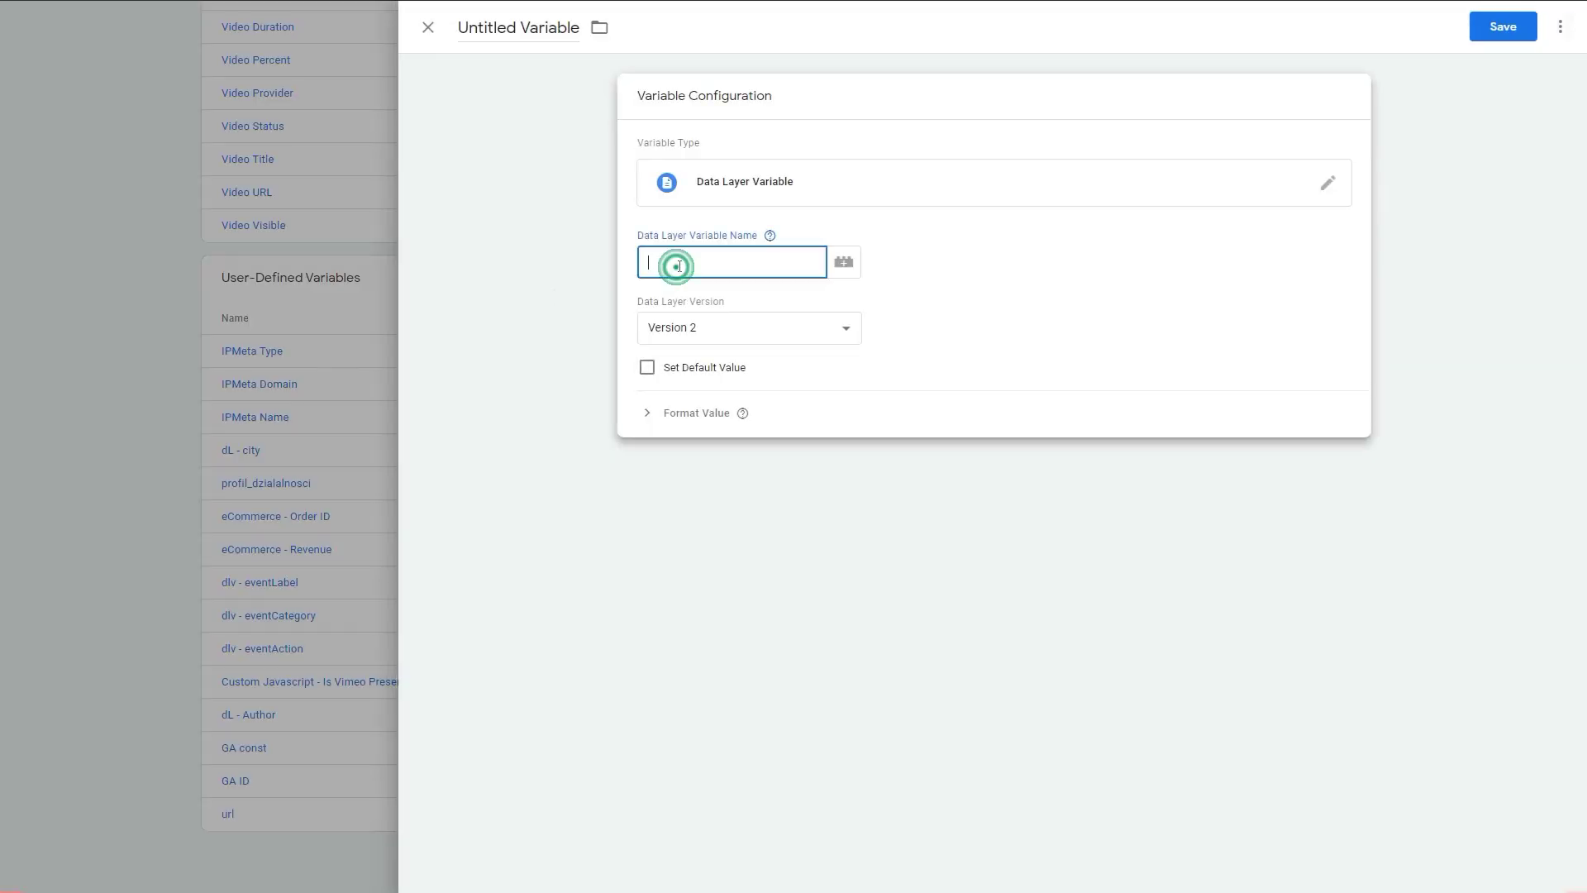
{"action": "left_click", "coordinate": [533, 27]}
{"action": "left_click", "coordinate": [427, 27]}
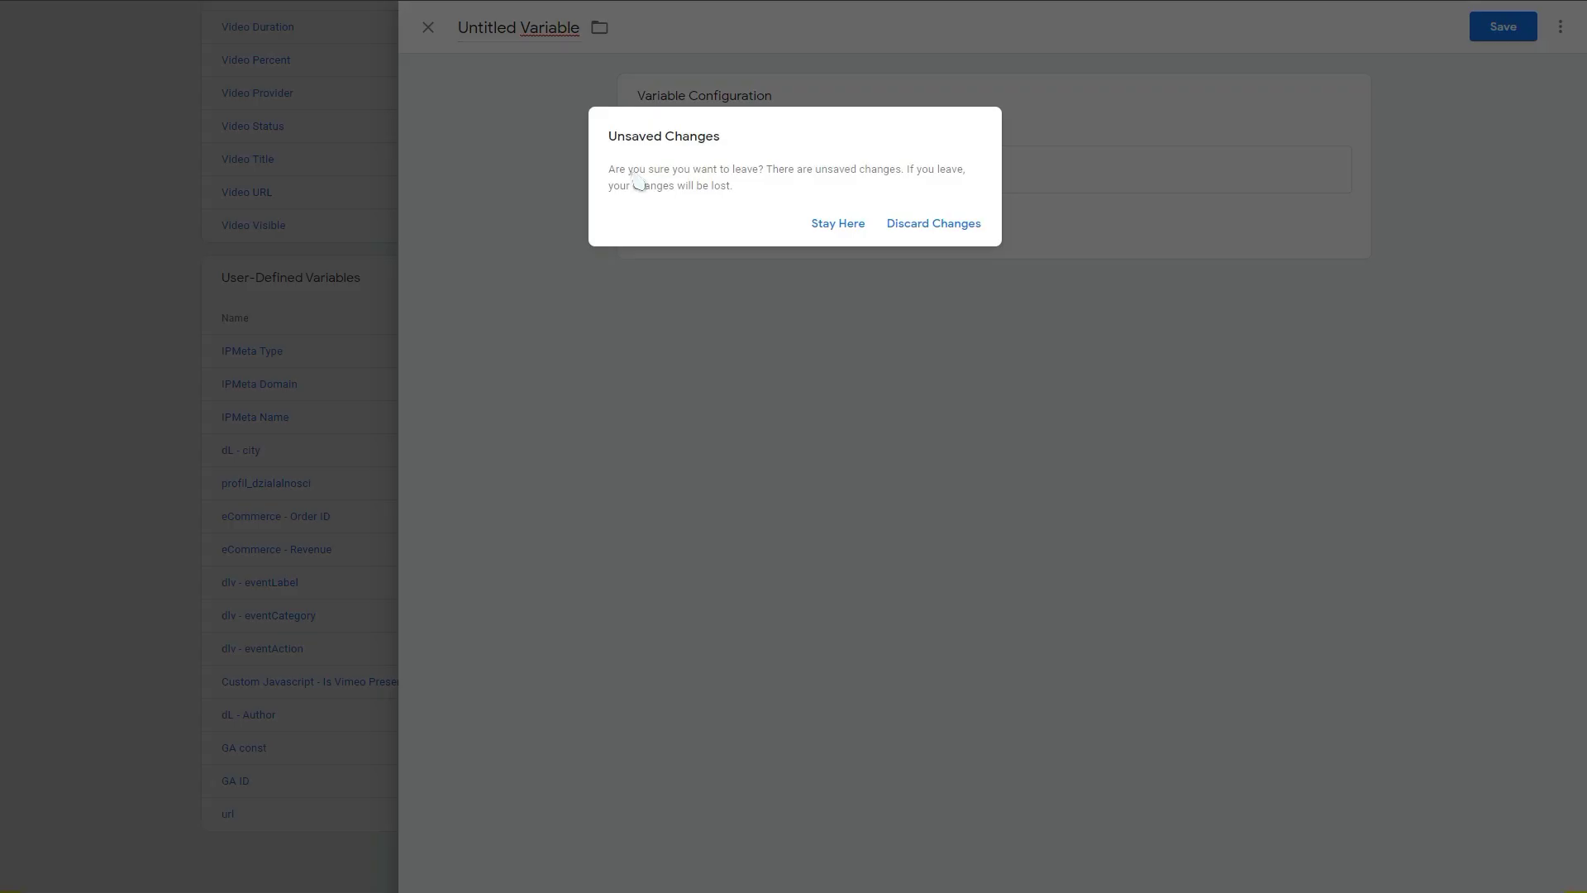
{"action": "left_click", "coordinate": [930, 224]}
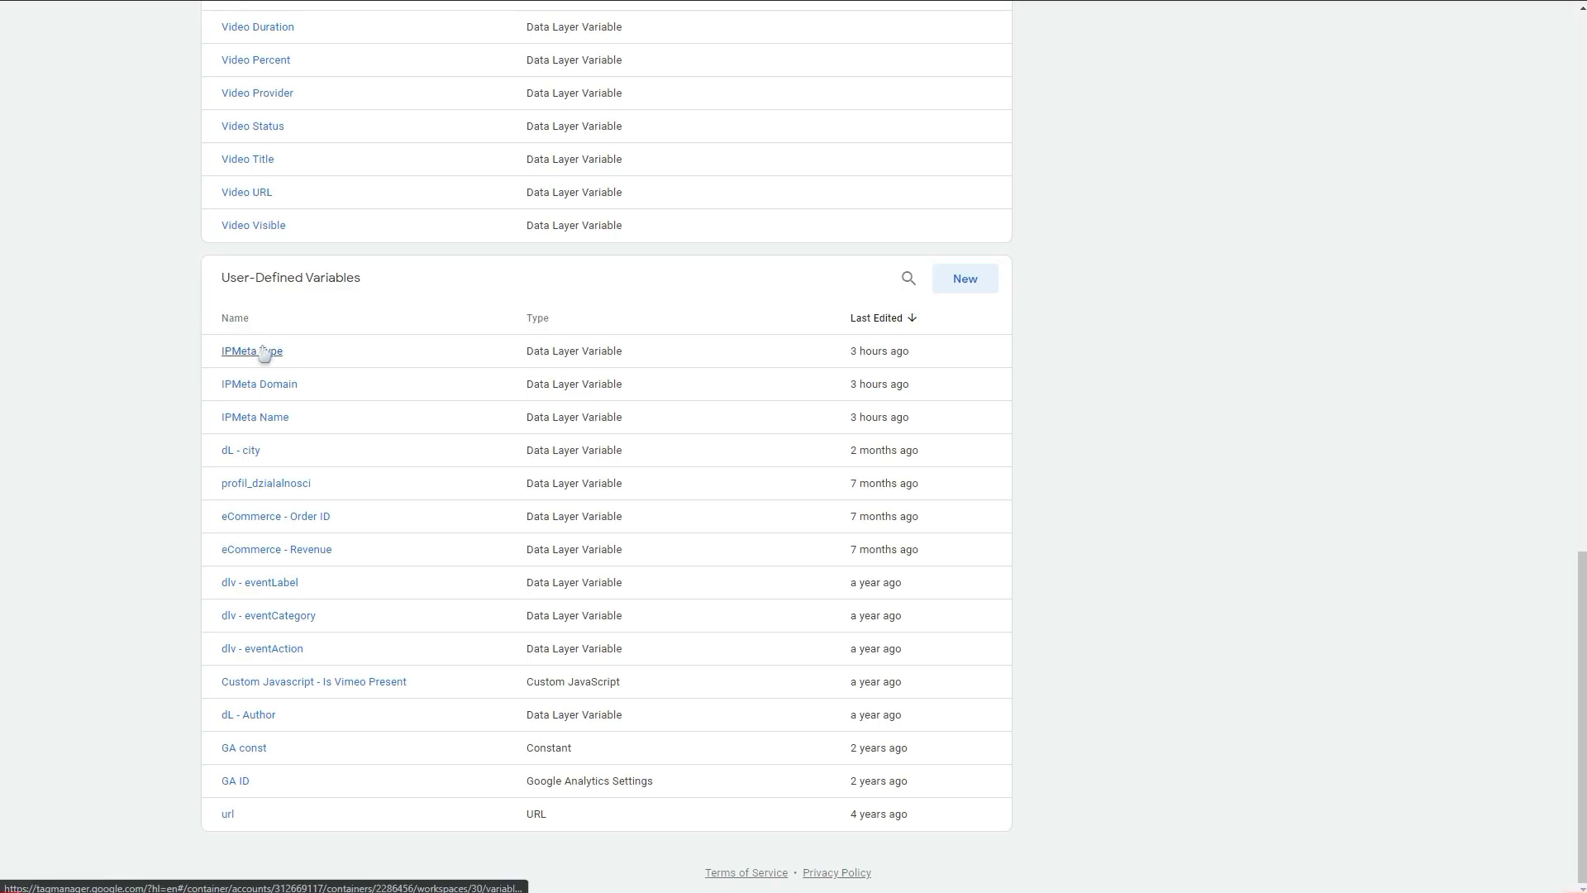
Step: Go to the Triggers list and sort it by Last Edited
{"action": "scroll", "coordinate": [105, 301], "scroll_direction": "up", "scroll_amount": 15}
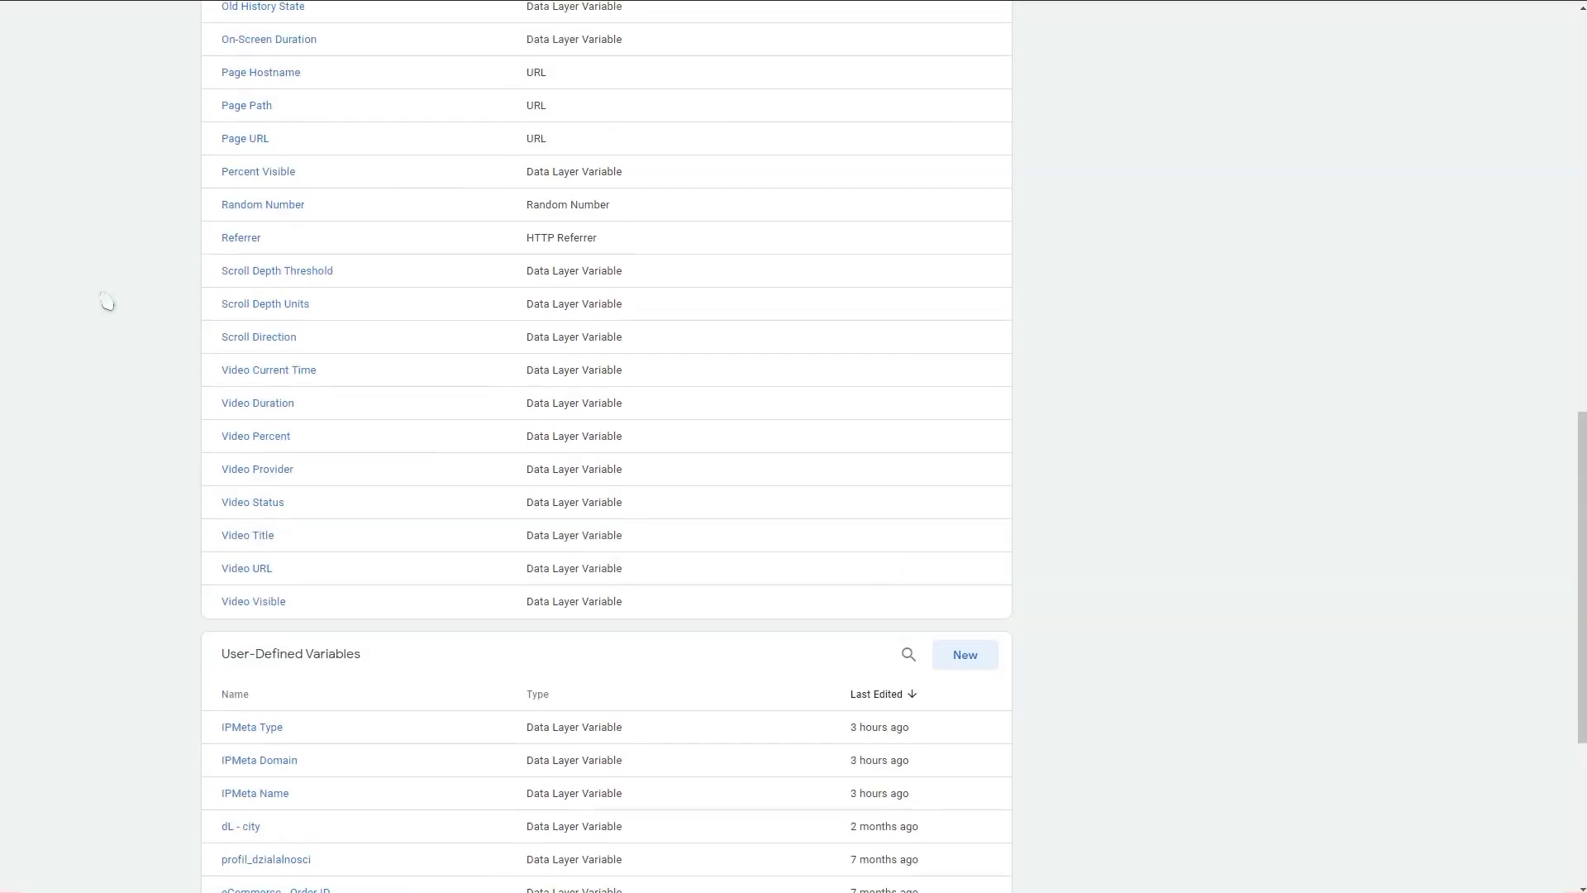
{"action": "scroll", "coordinate": [106, 341], "scroll_direction": "up", "scroll_amount": 1}
{"action": "left_click", "coordinate": [78, 354]}
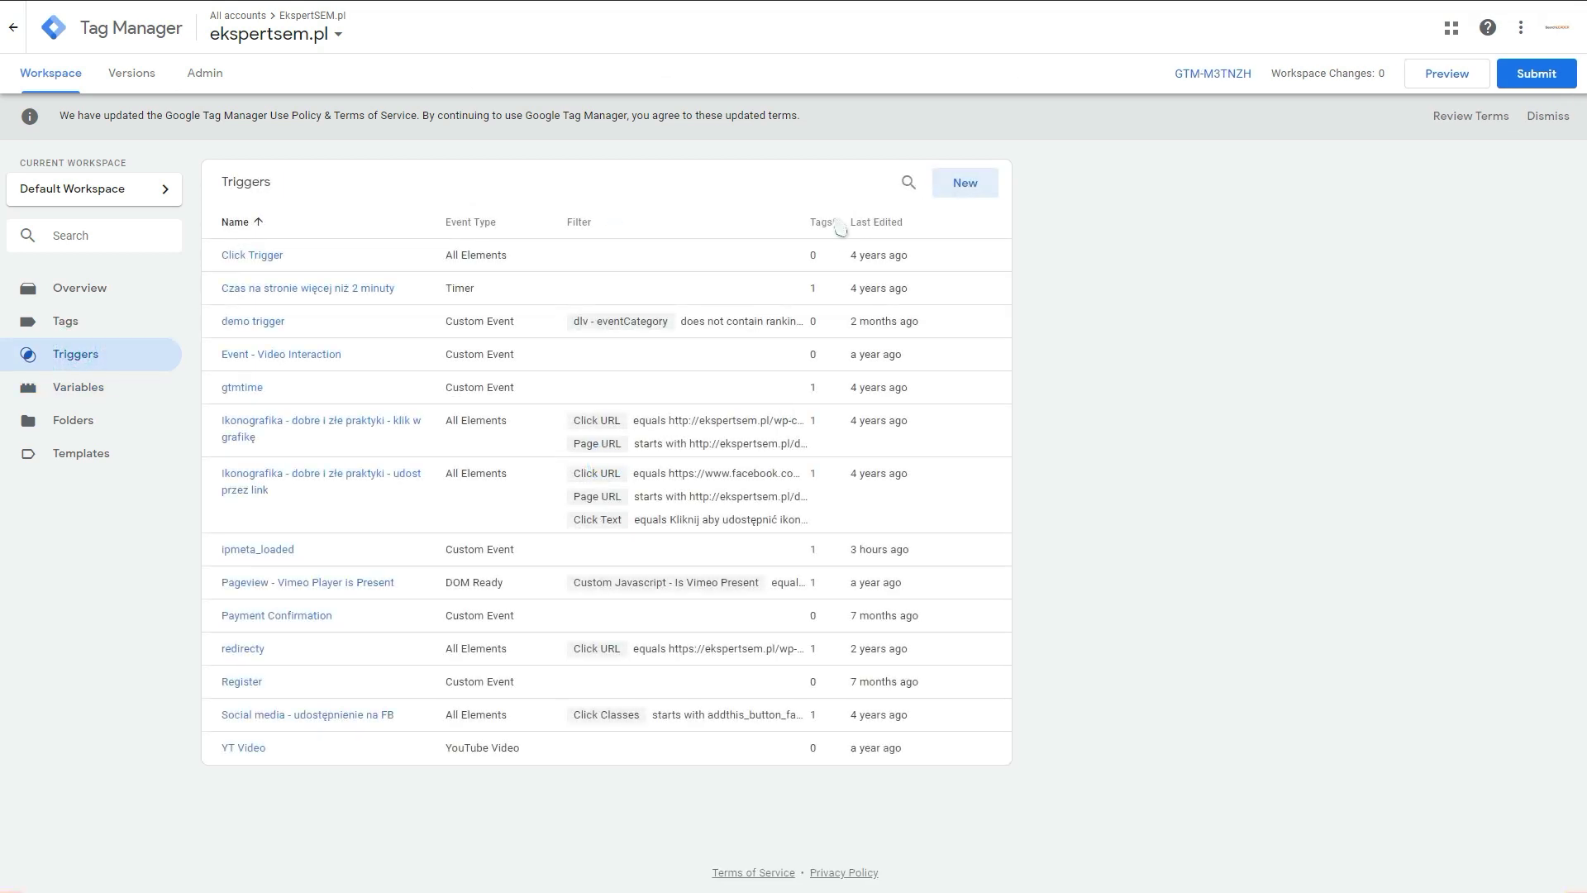
{"action": "left_click", "coordinate": [890, 220]}
Step: Sort triggers newest first and inspect the ipmeta_loaded Custom Event name, closing it unchanged
{"action": "left_click", "coordinate": [873, 221]}
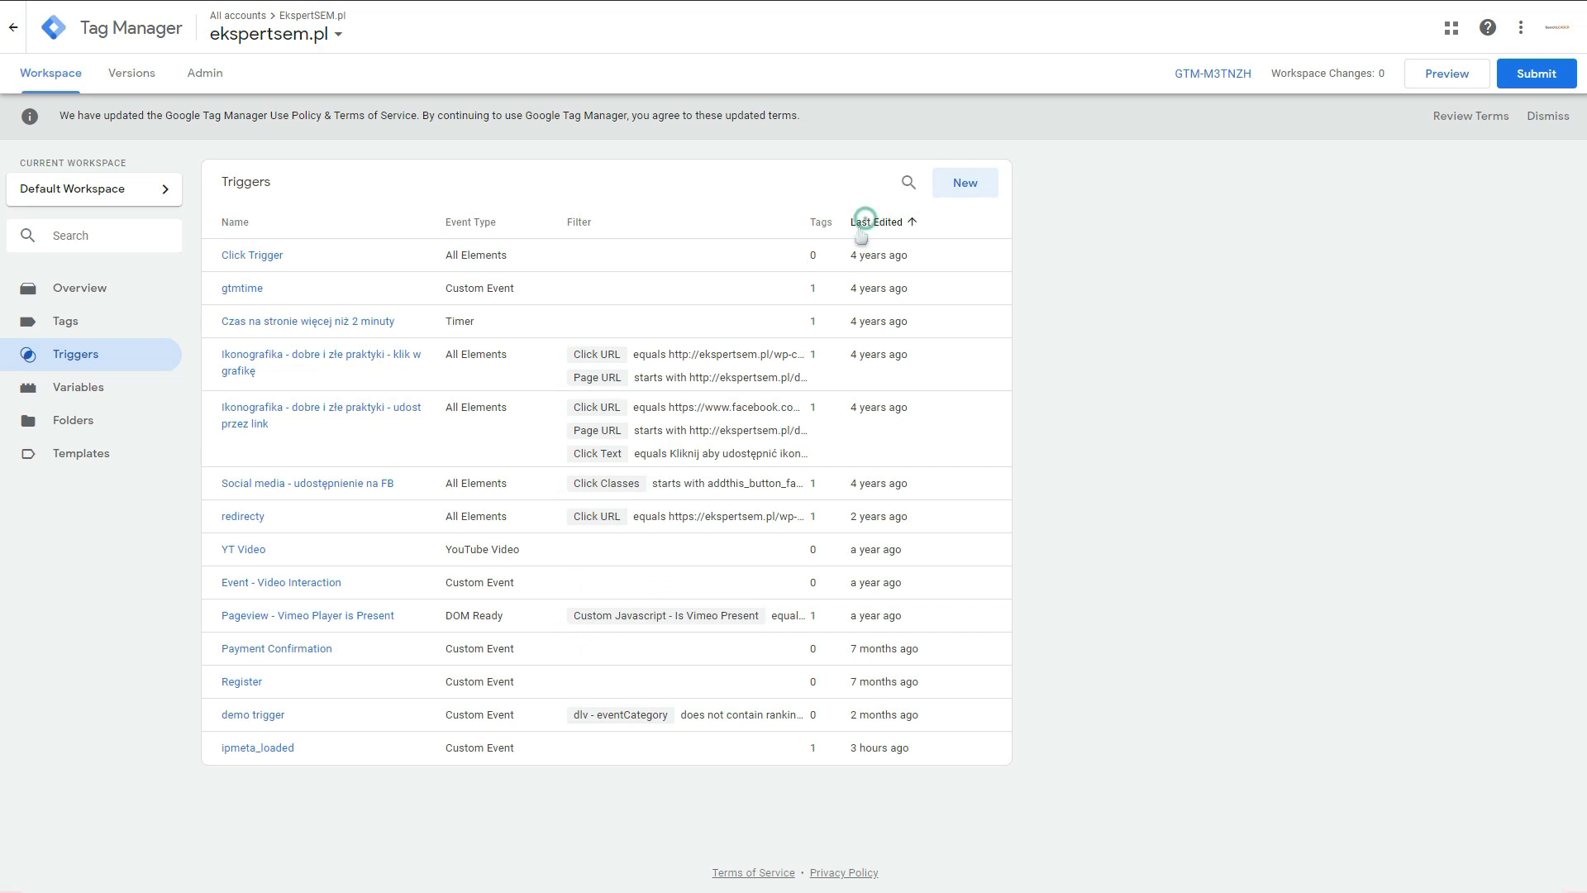
{"action": "left_click", "coordinate": [279, 251]}
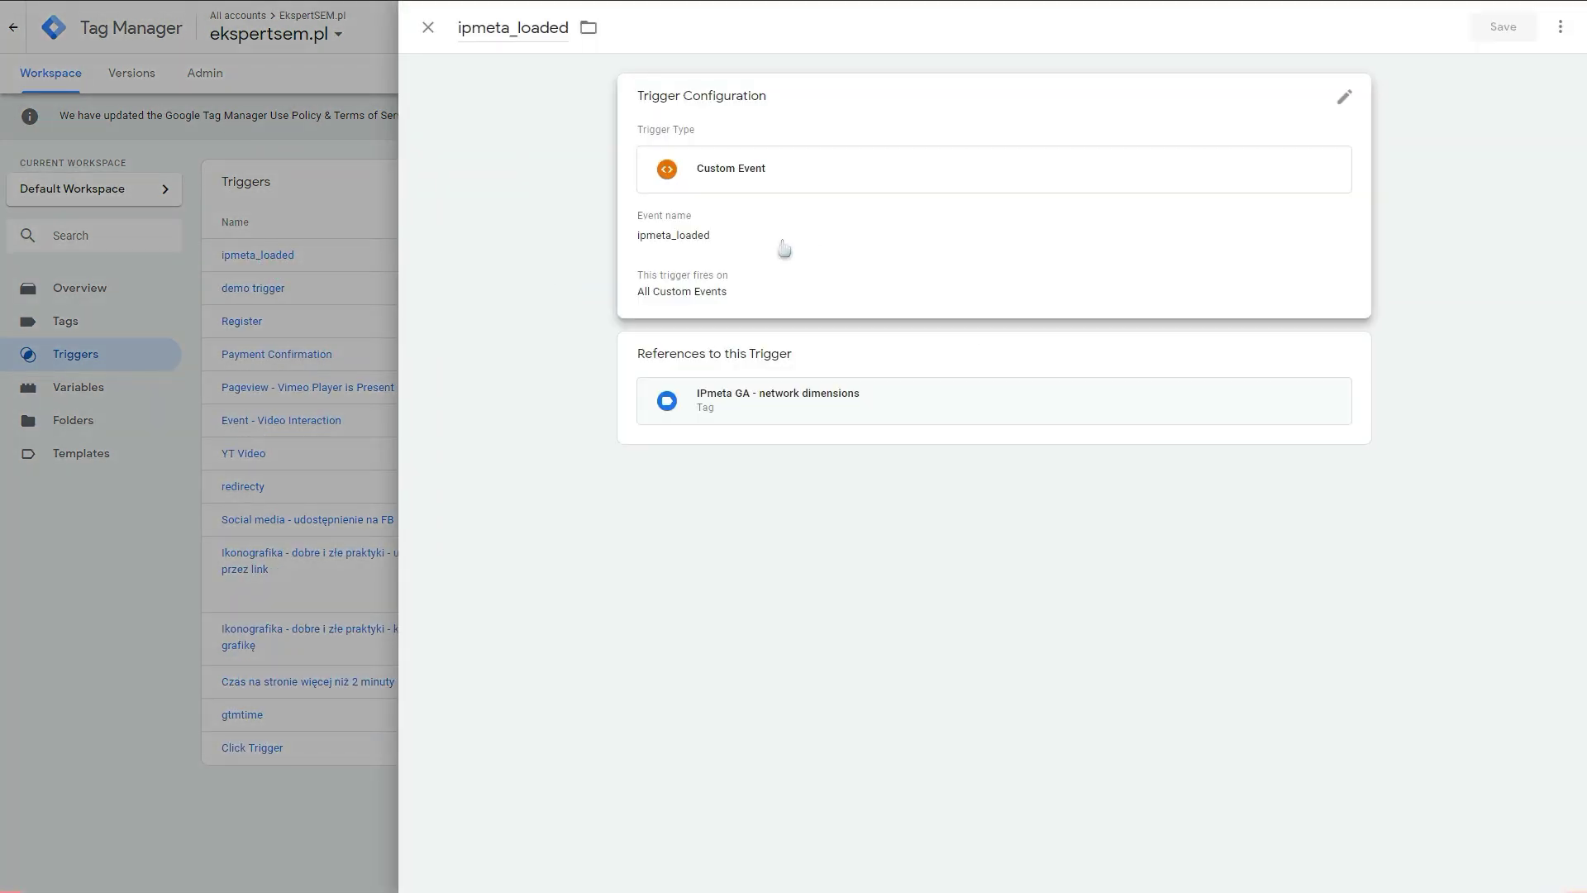
{"action": "left_click", "coordinate": [729, 174]}
{"action": "left_click", "coordinate": [980, 202]}
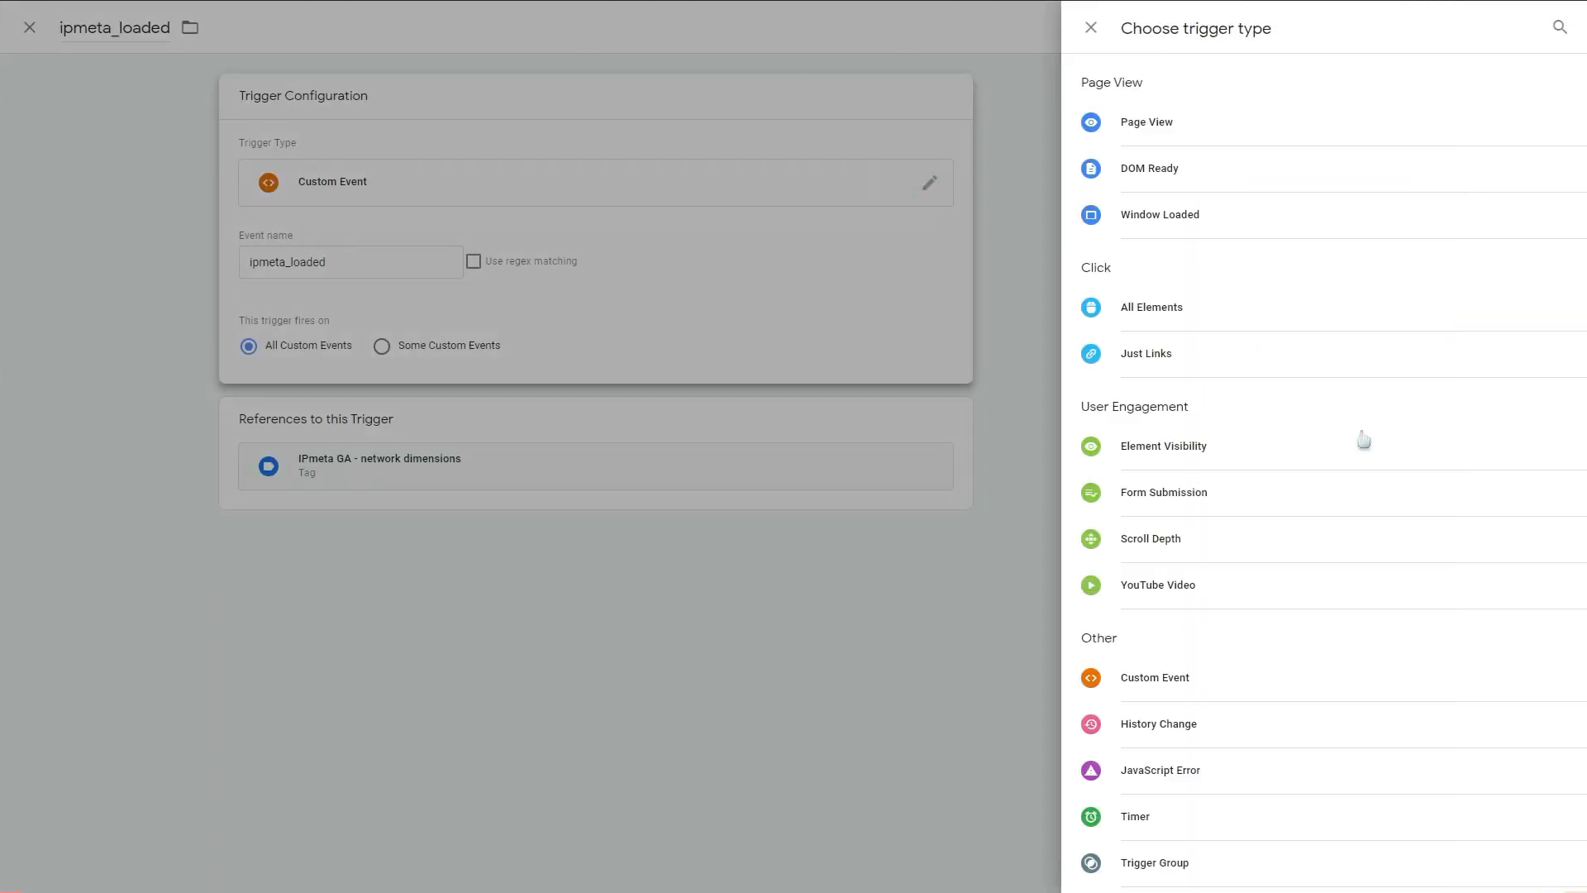
{"action": "left_click", "coordinate": [934, 687]}
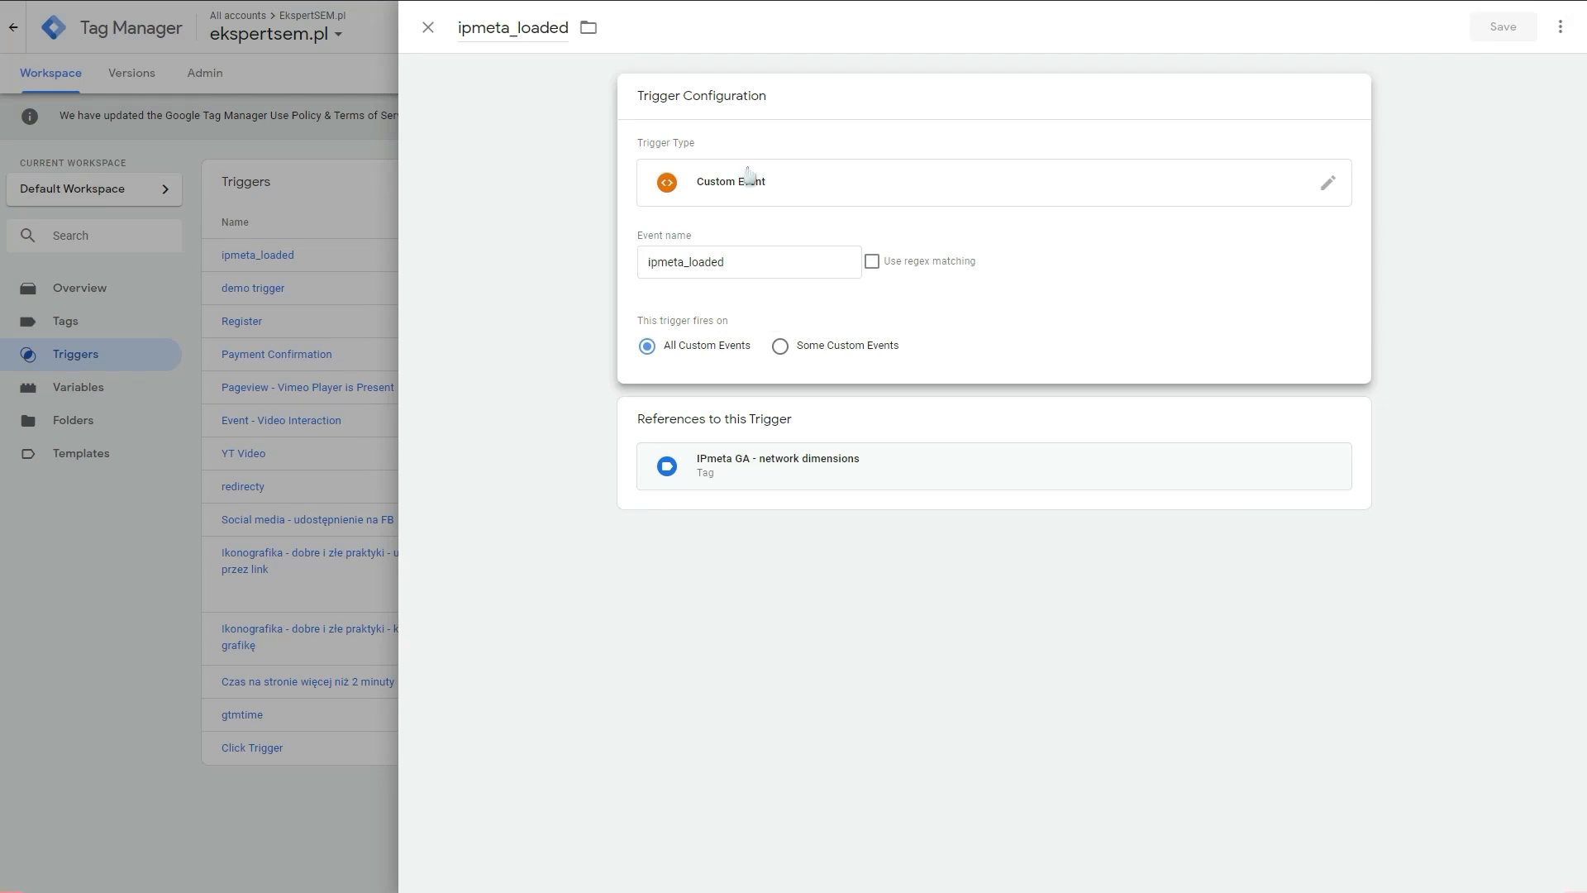
{"action": "left_click_drag", "start_coordinate": [765, 262], "coordinate": [652, 264]}
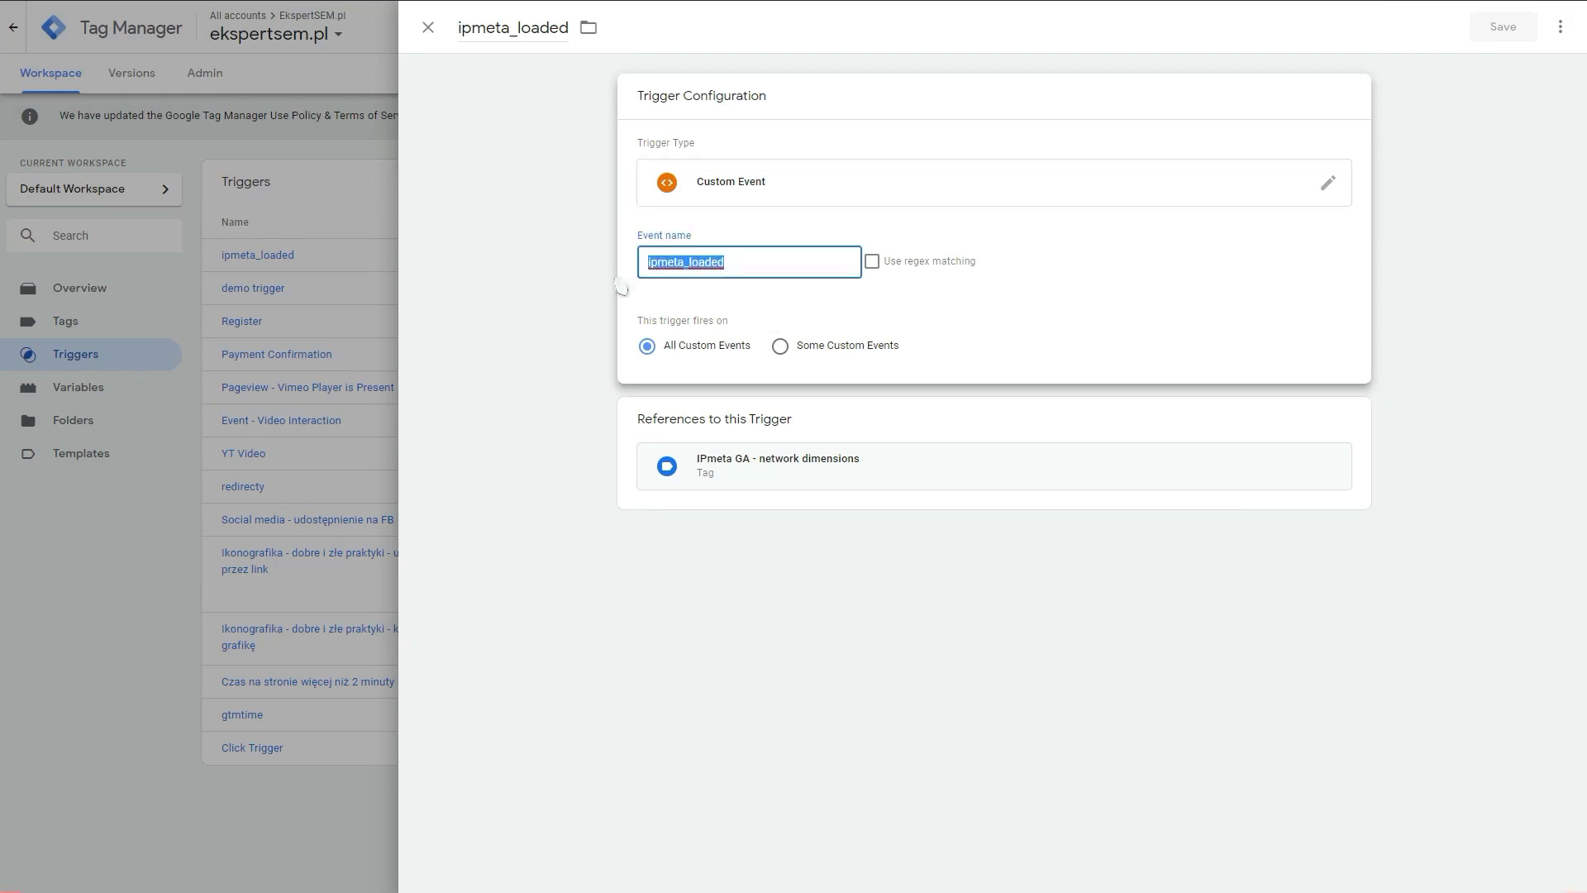
{"action": "left_click", "coordinate": [590, 271]}
{"action": "left_click", "coordinate": [693, 237]}
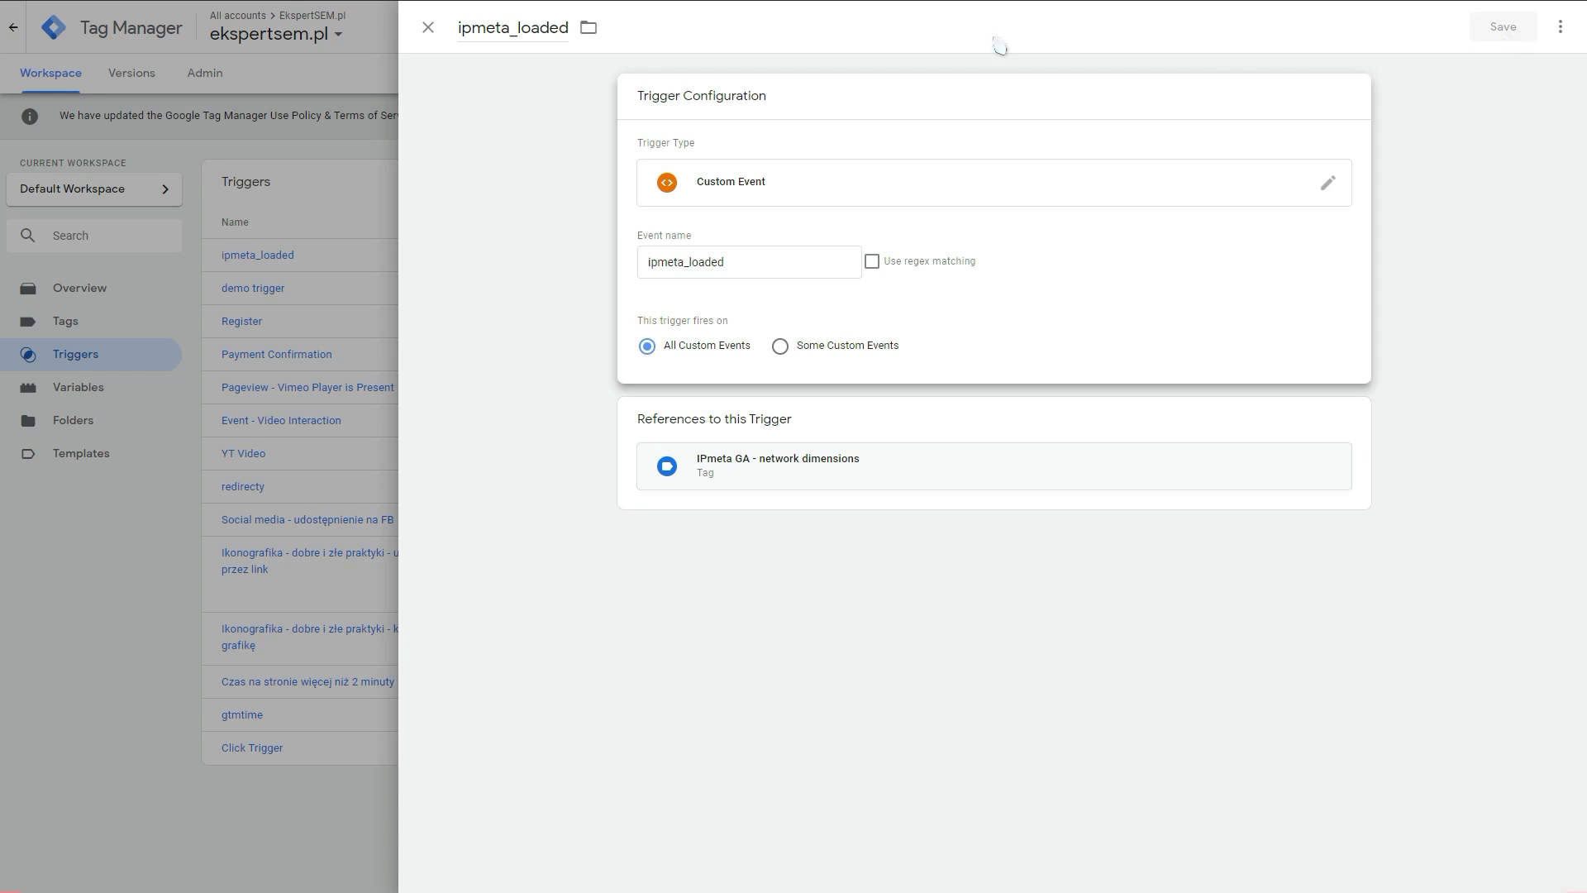
{"action": "left_click", "coordinate": [427, 27]}
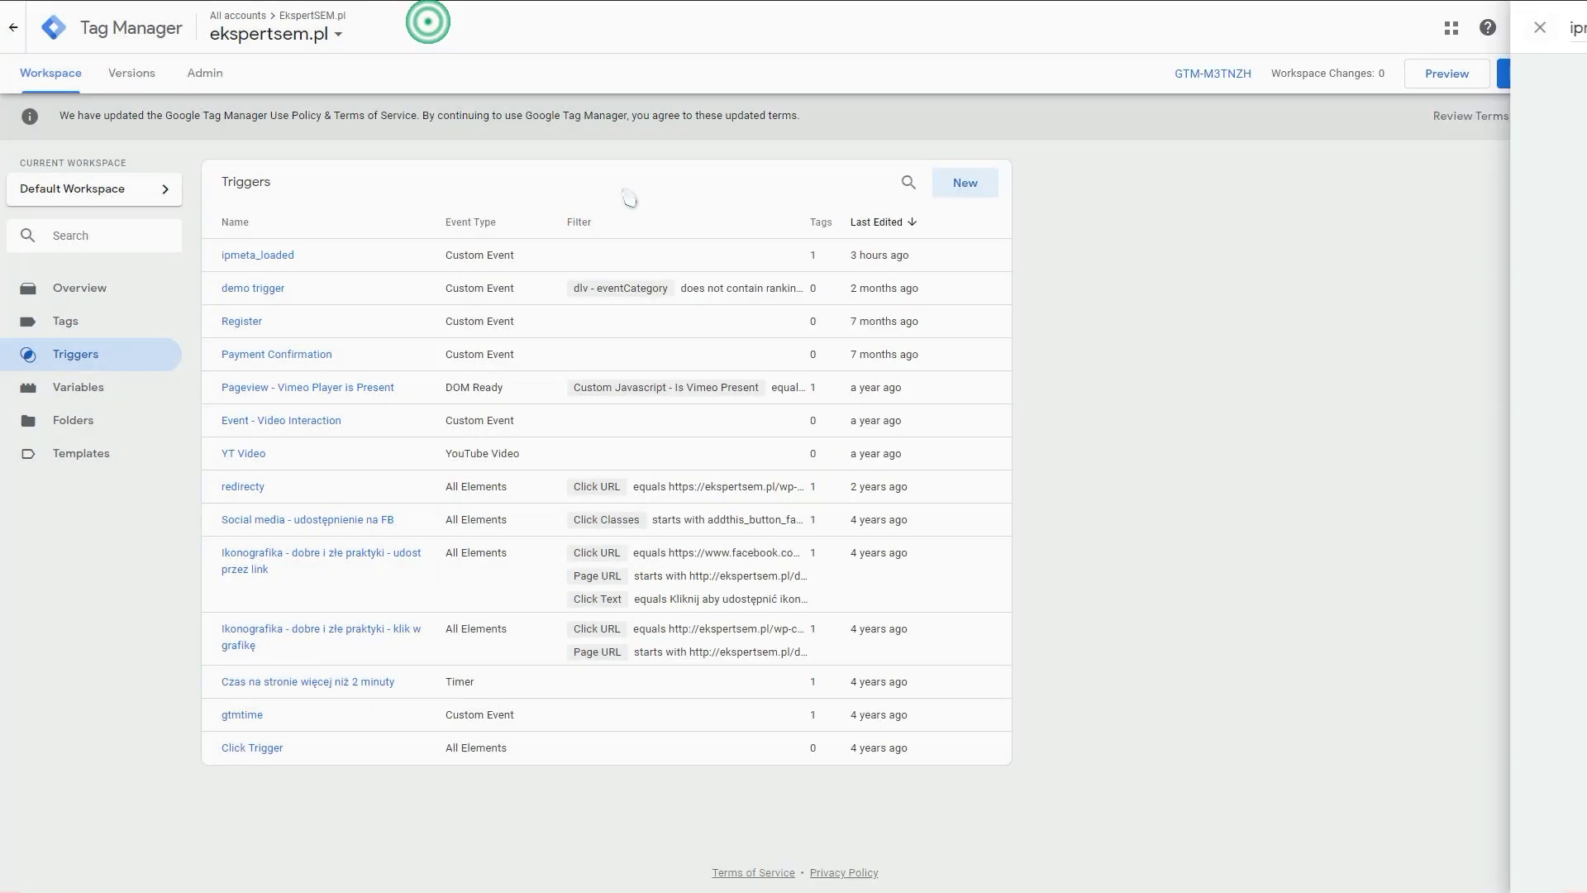
Step: Sort the Tags list newest first and open the IPmeta GA - network dimensions tag
{"action": "left_click", "coordinate": [70, 328]}
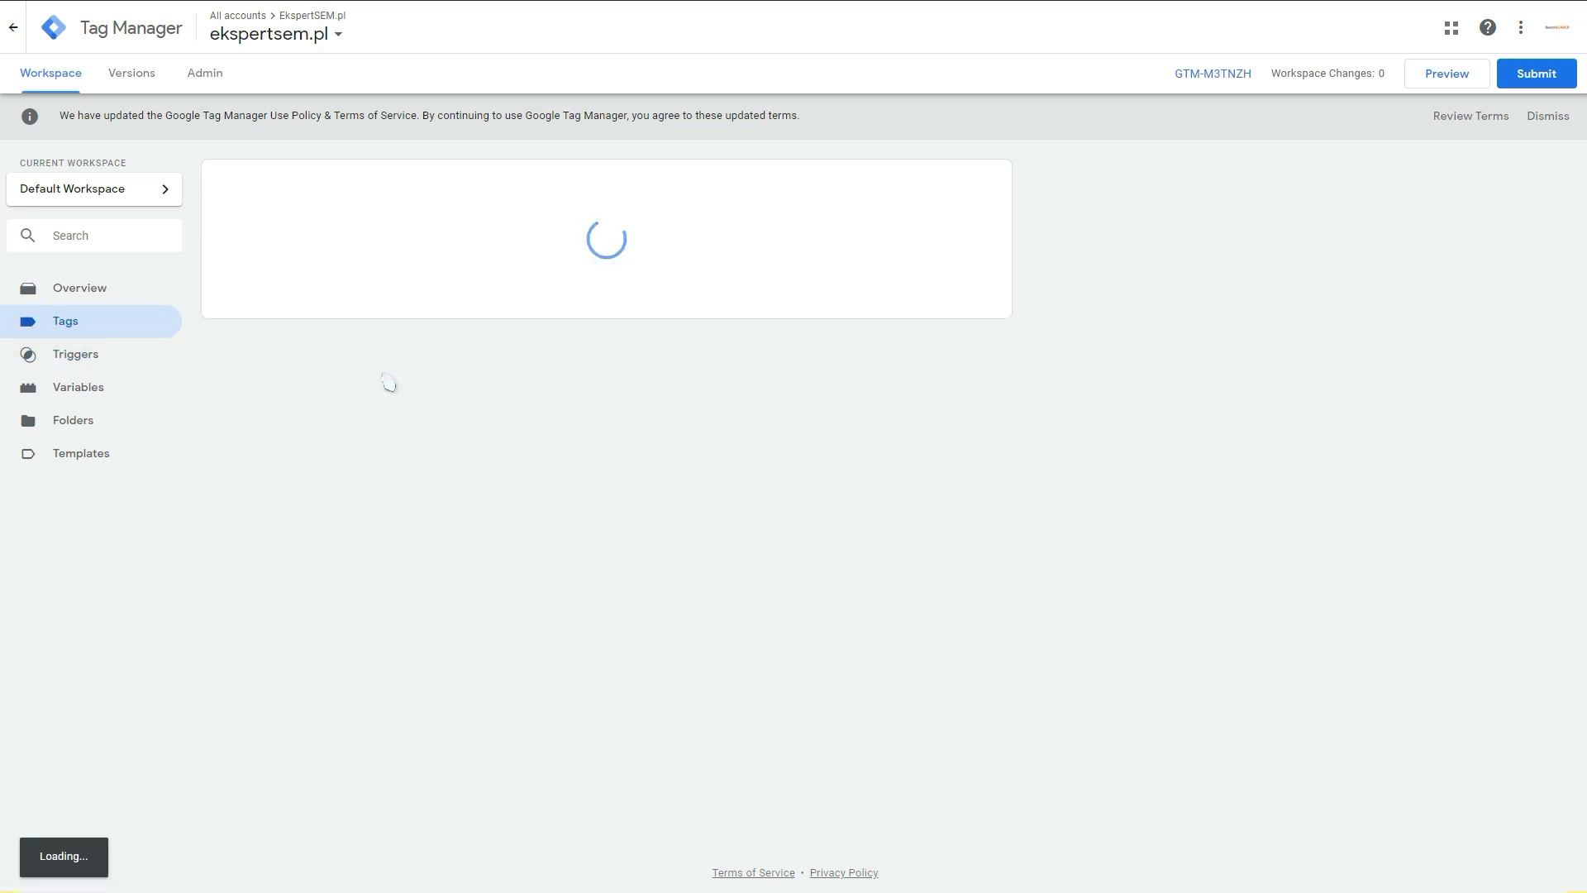
{"action": "left_click", "coordinate": [897, 223]}
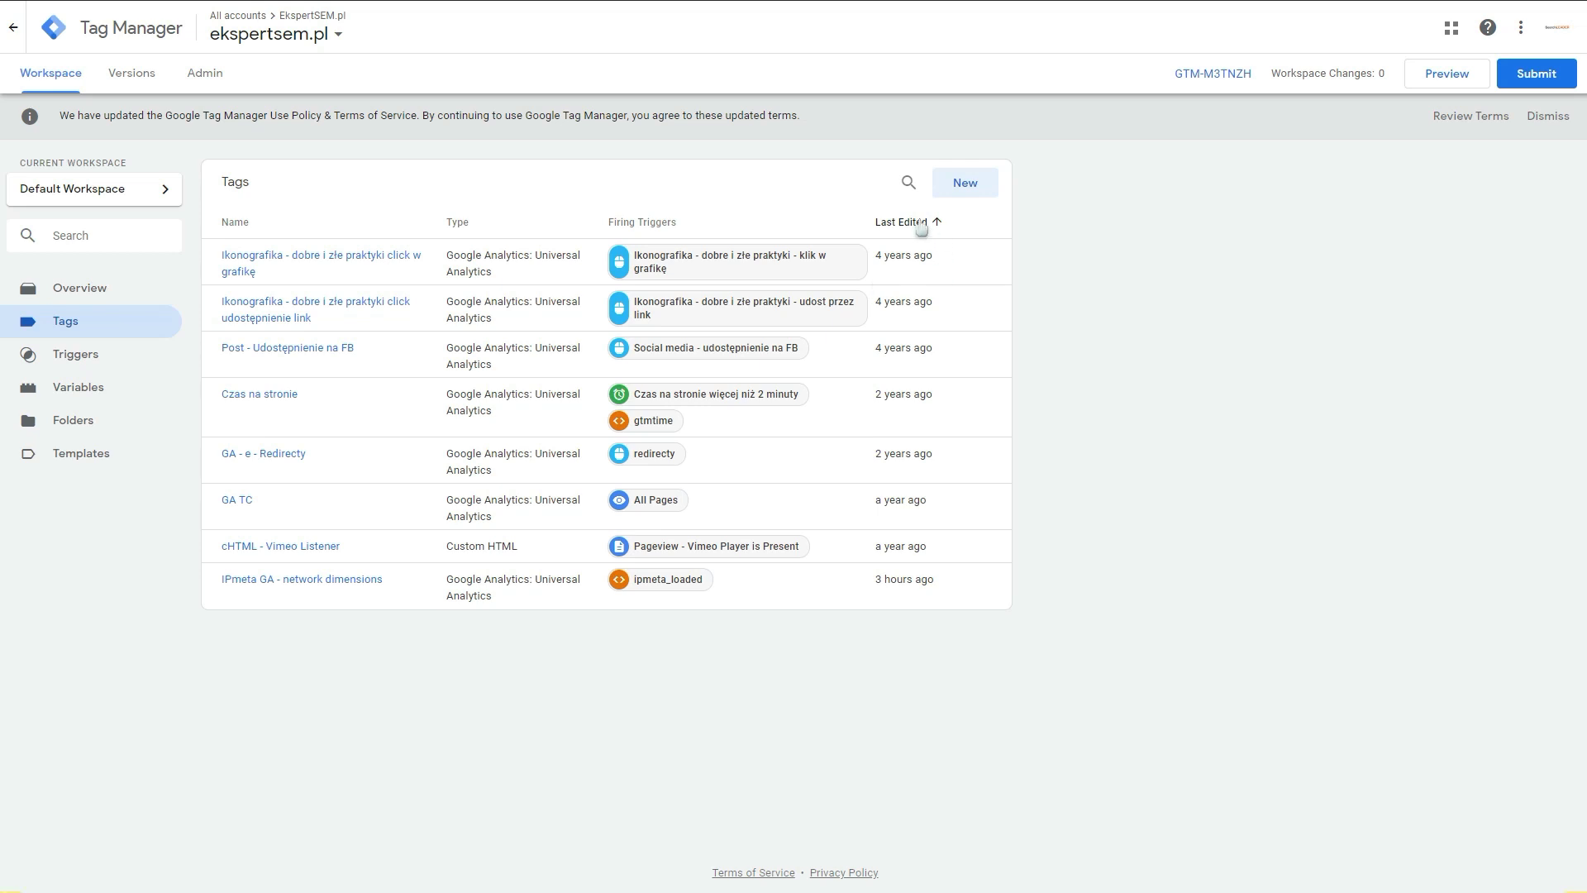
{"action": "left_click", "coordinate": [919, 224]}
{"action": "left_click", "coordinate": [344, 254]}
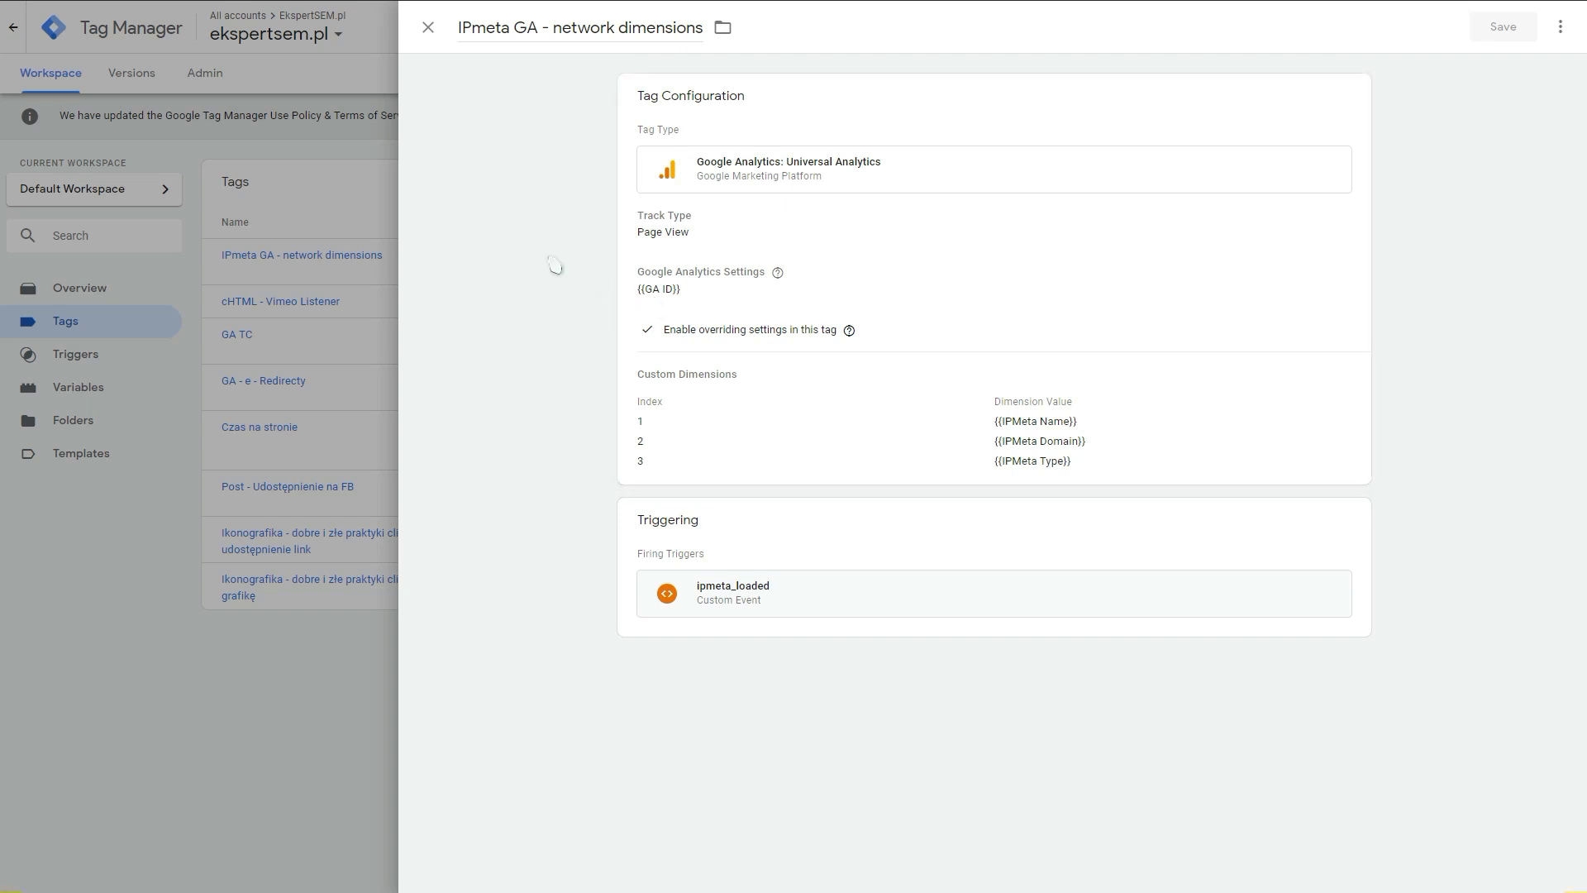
Step: Check the tag's type and Google Analytics Settings variable without changing them, then expand its configuration
{"action": "left_click", "coordinate": [834, 172]}
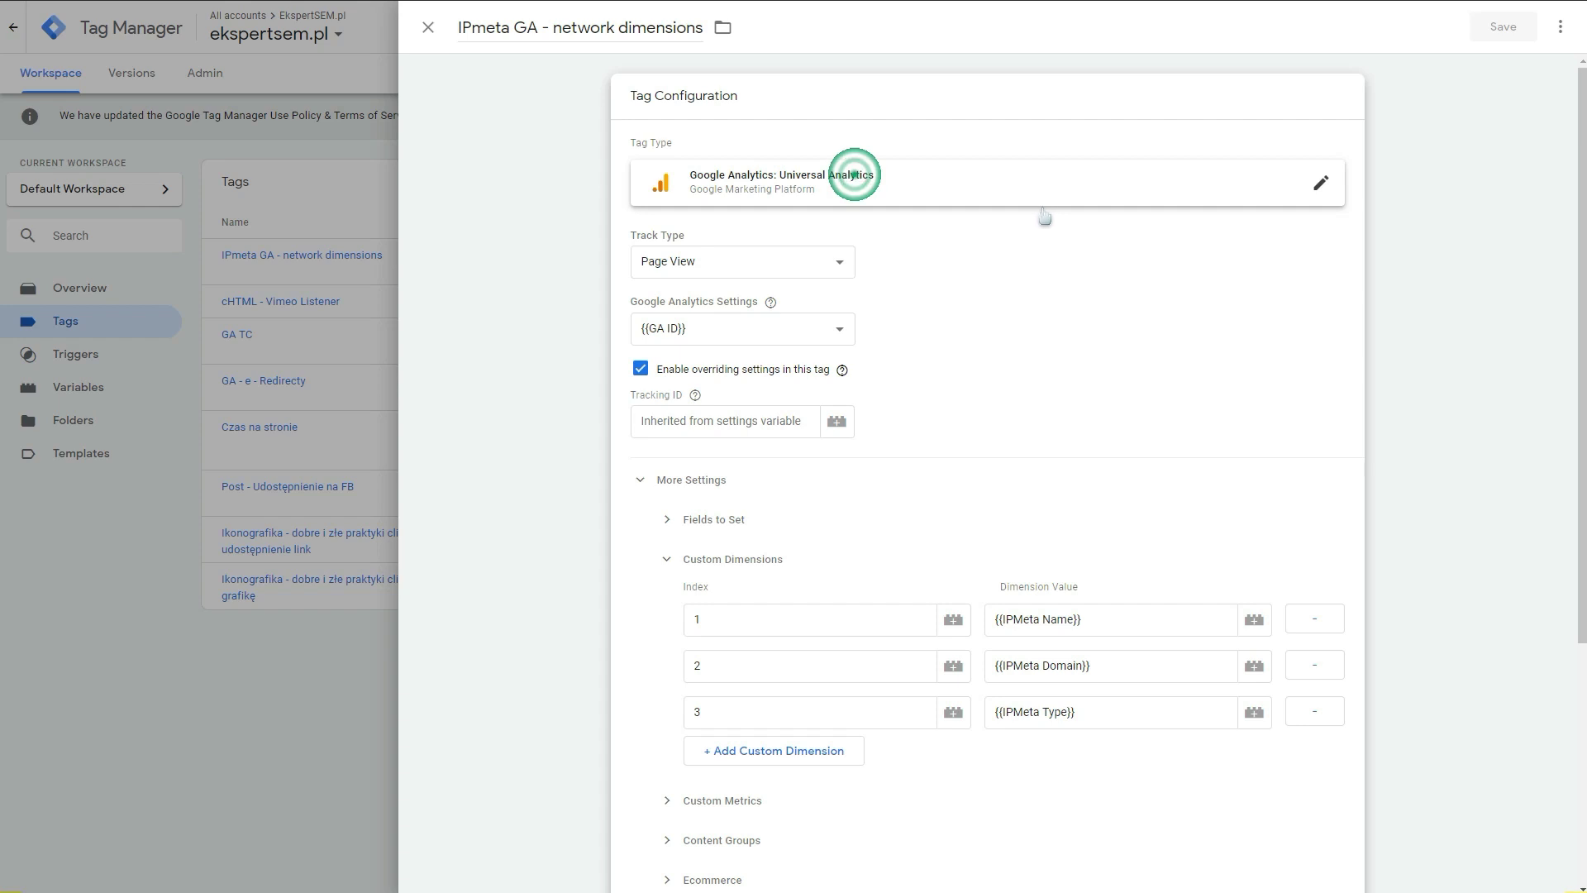
{"action": "left_click", "coordinate": [1120, 194]}
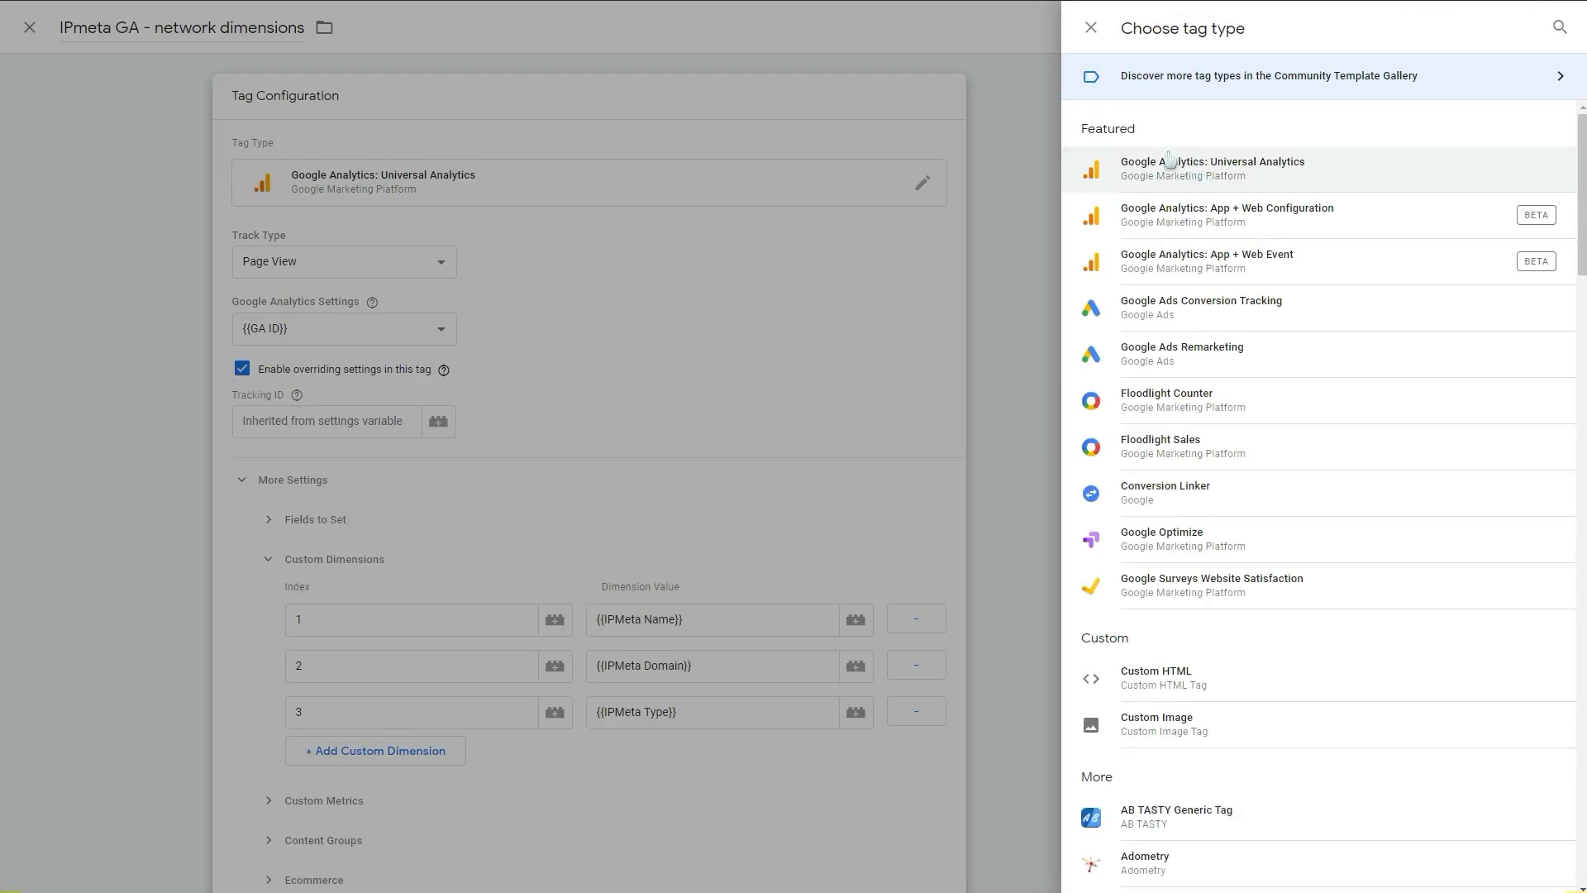
{"action": "left_click", "coordinate": [1091, 27]}
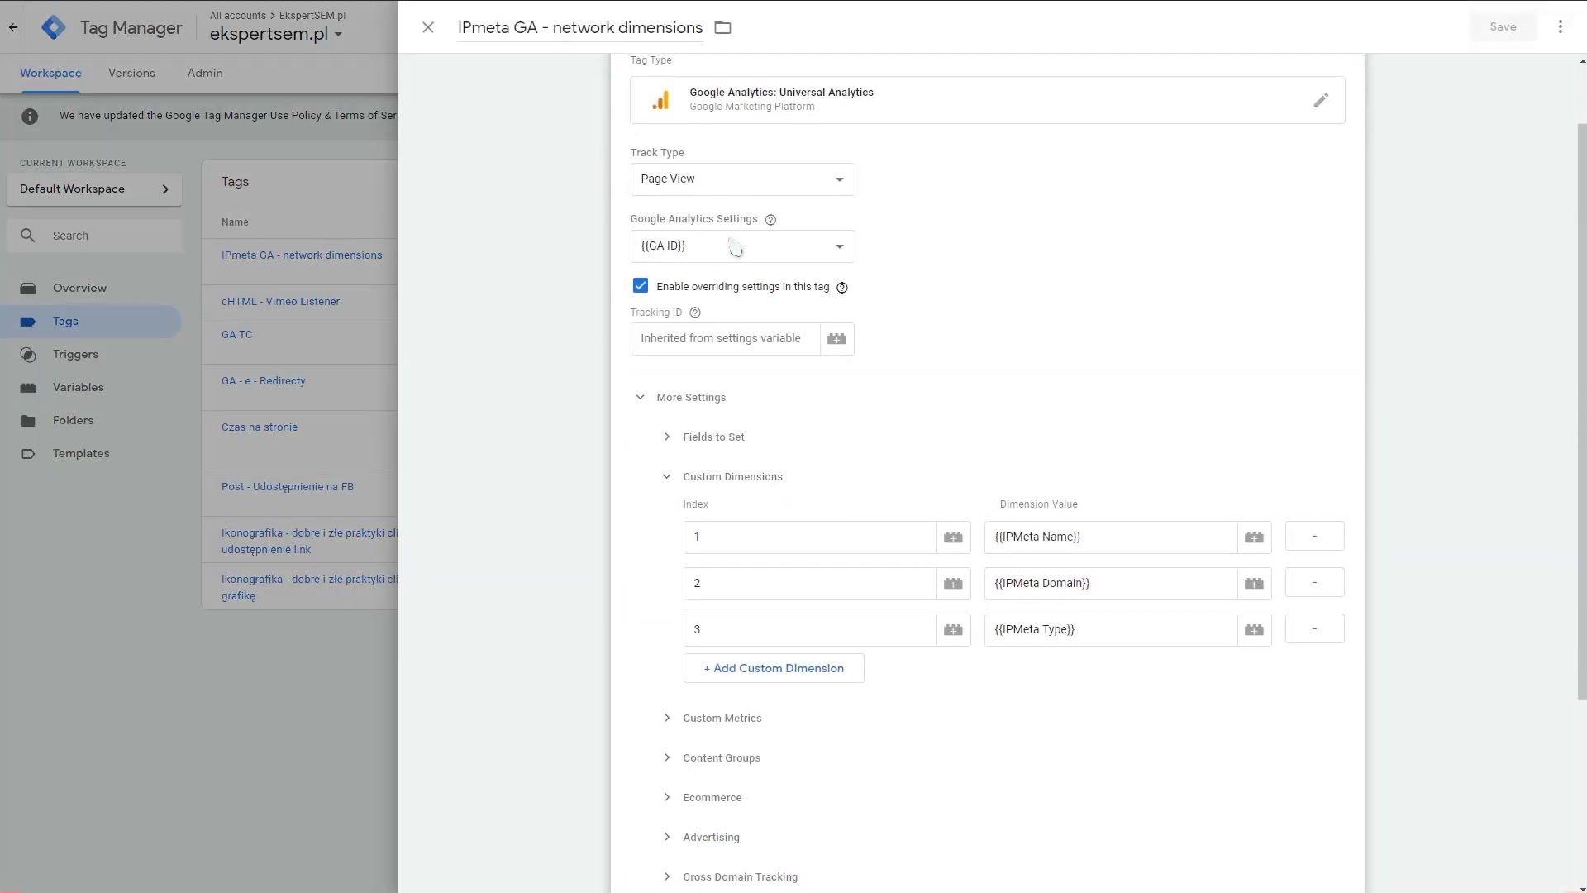
{"action": "left_click", "coordinate": [711, 254]}
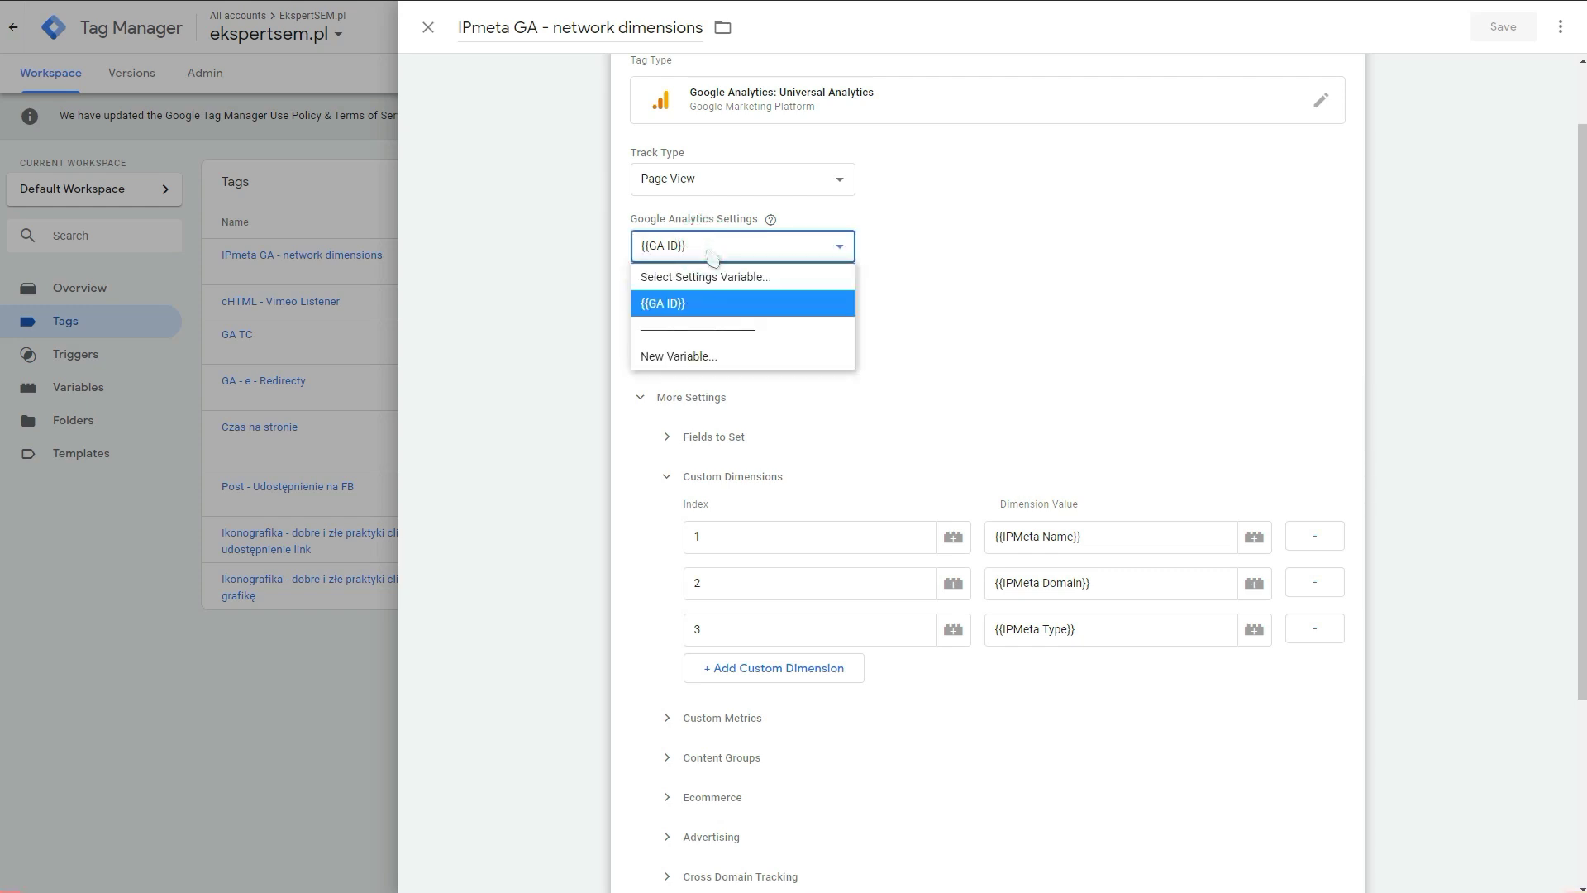
{"action": "left_click", "coordinate": [606, 283]}
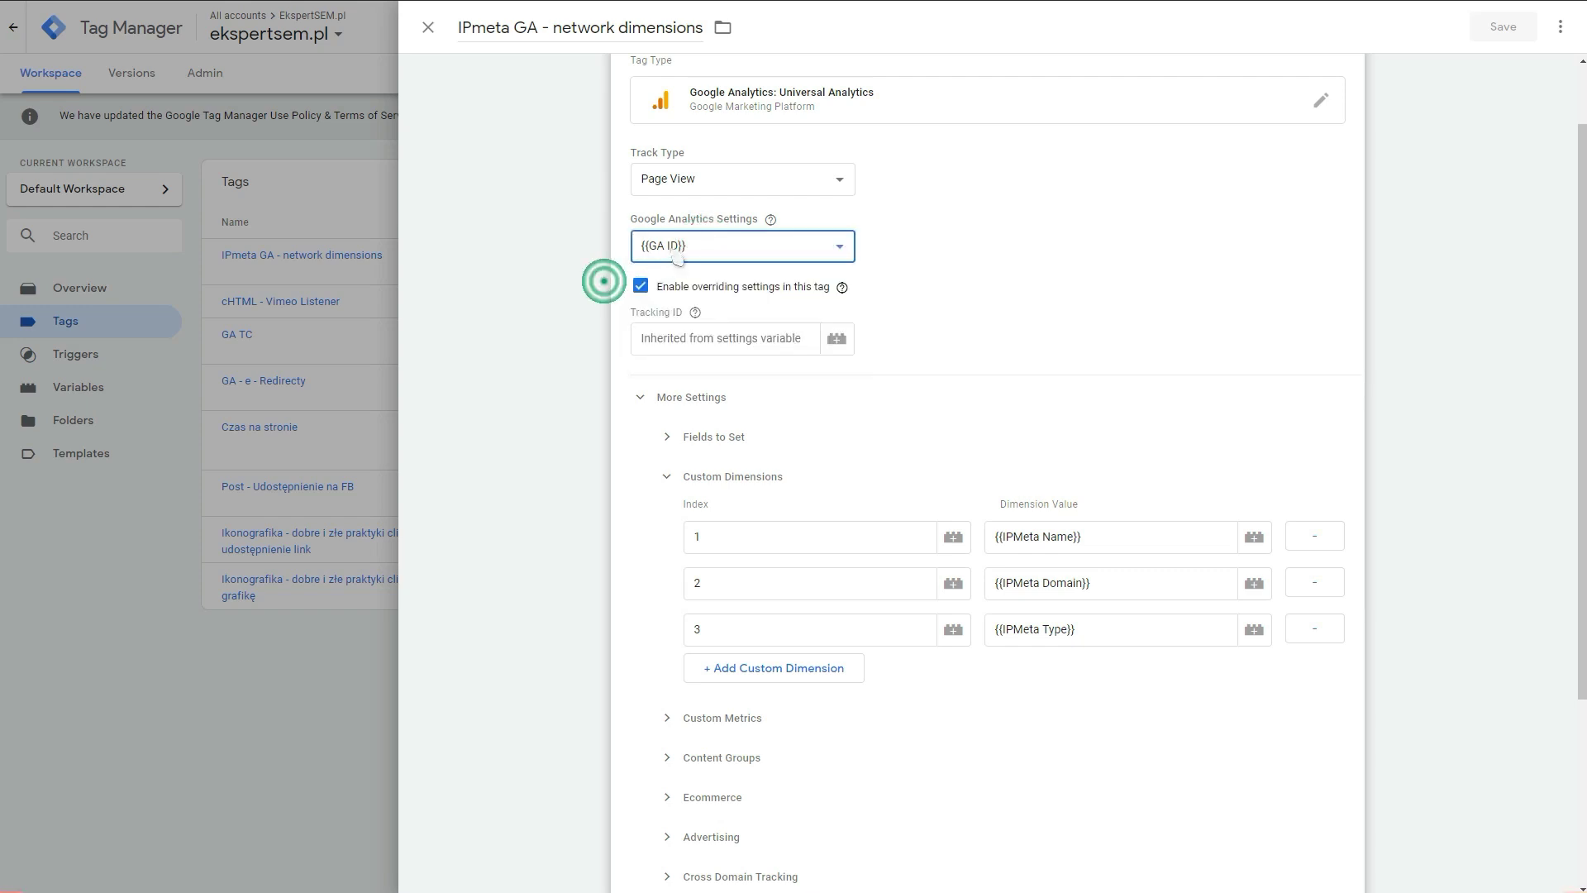
{"action": "left_click", "coordinate": [788, 314]}
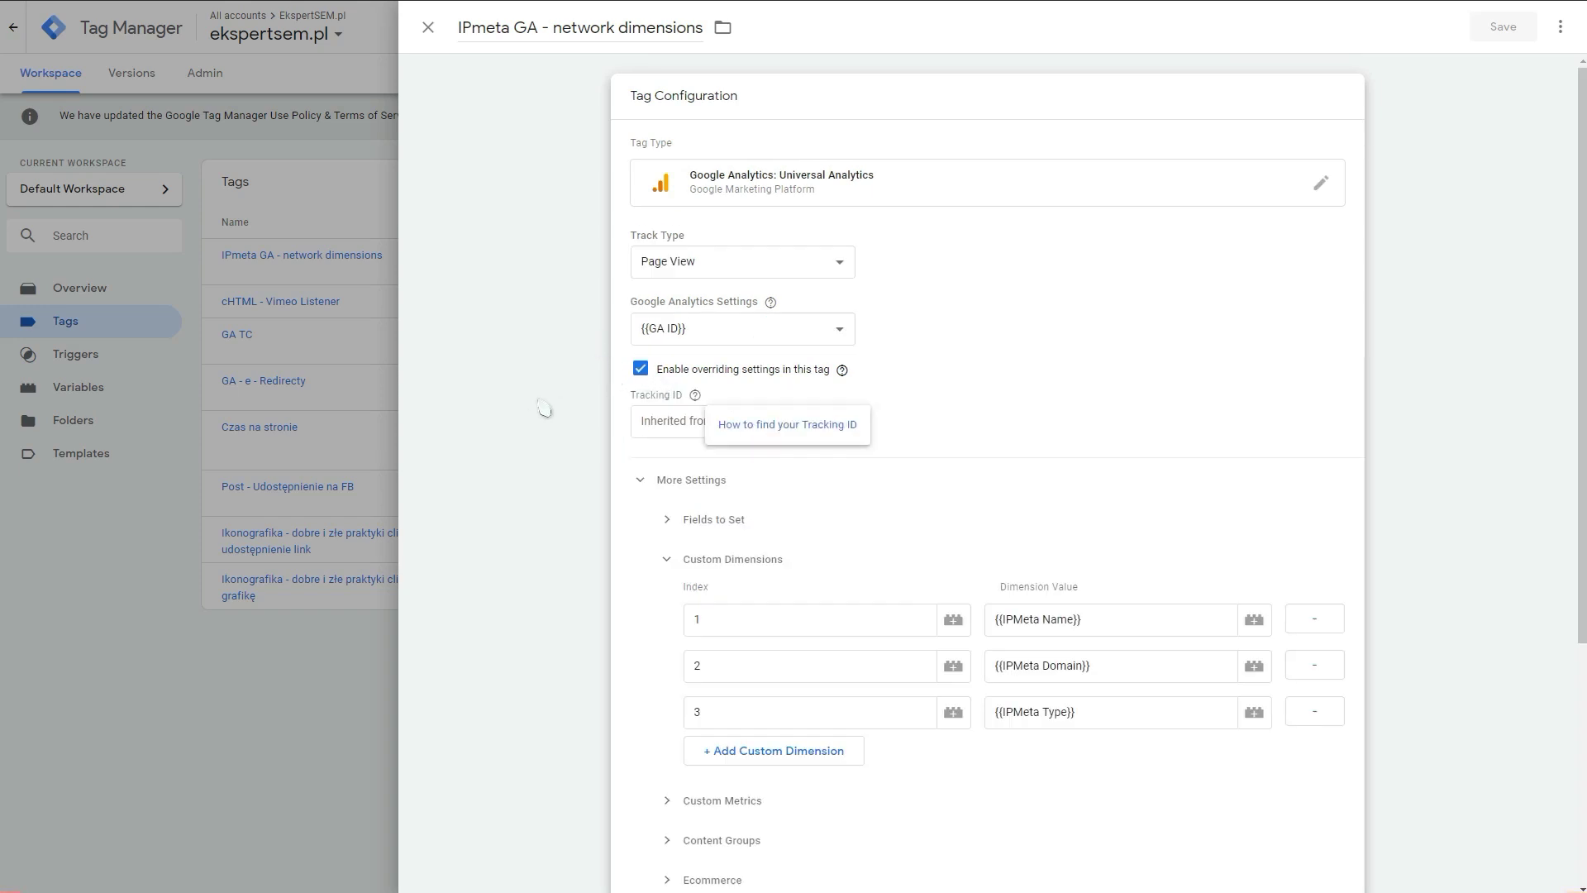
{"action": "scroll", "coordinate": [567, 421], "scroll_direction": "down", "scroll_amount": 3}
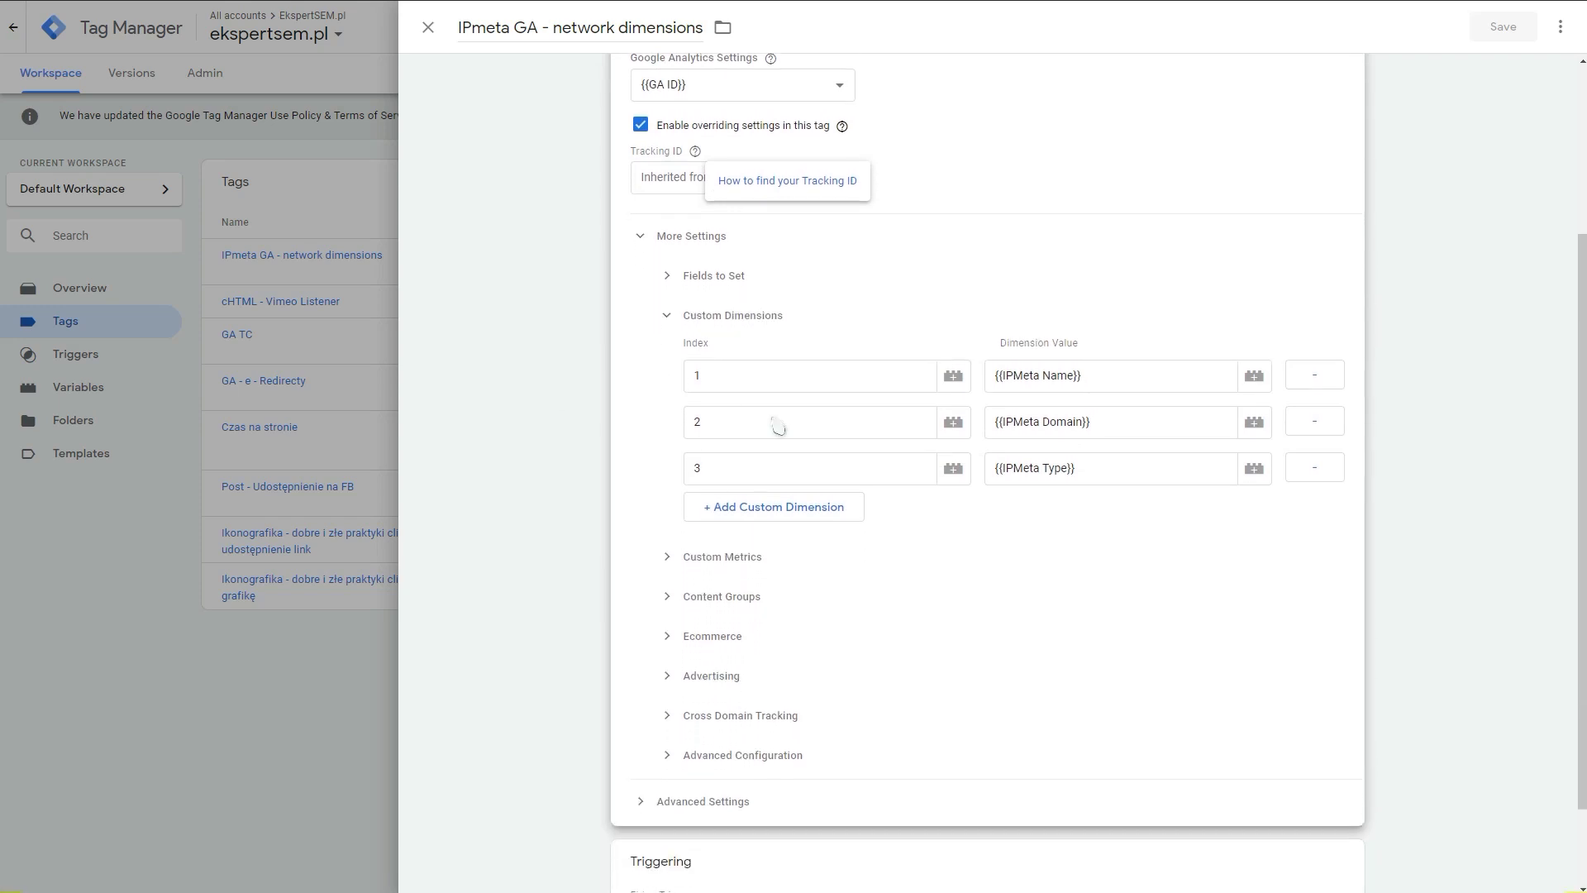
Step: Review the Custom Dimensions rows: indexes 1, 2, 3 mapped to IPMeta Name, Domain and Type
{"action": "left_click", "coordinate": [665, 317]}
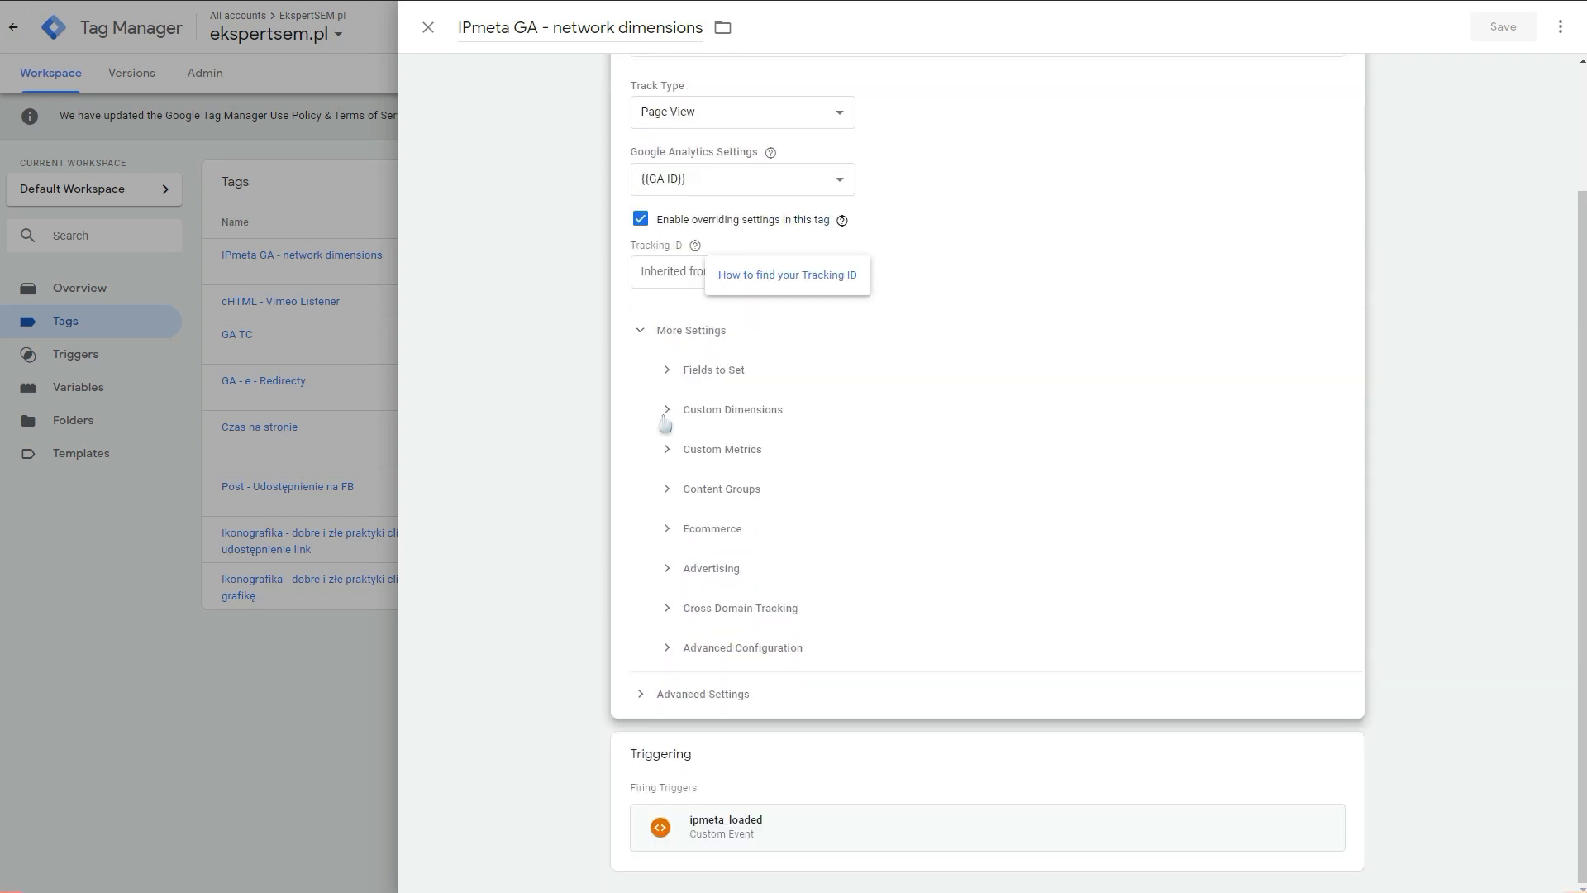
{"action": "left_click", "coordinate": [666, 409]}
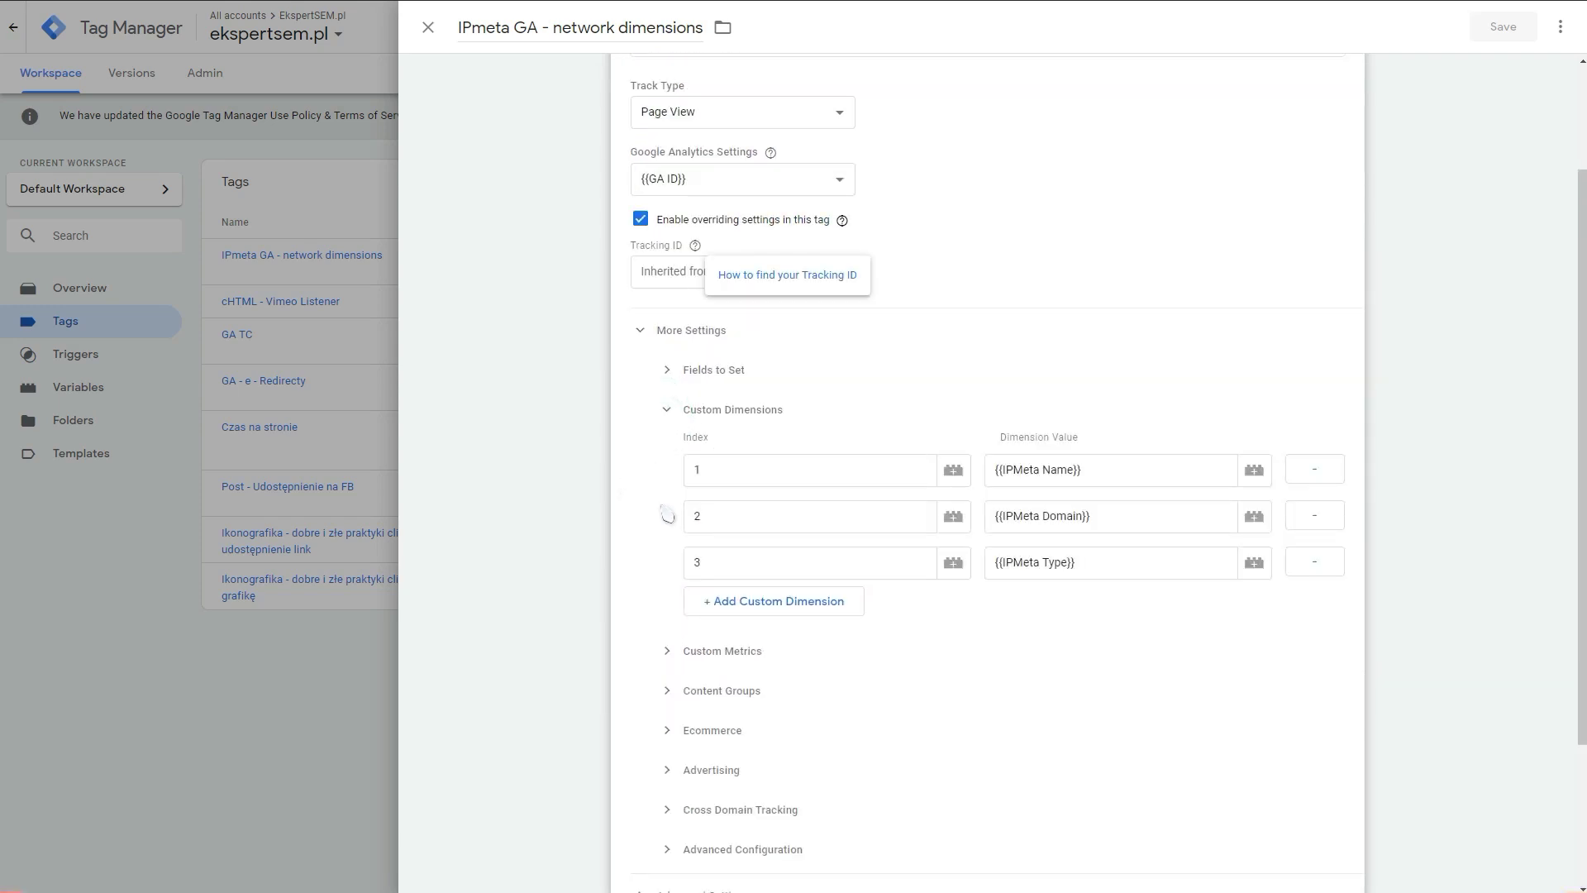
{"action": "scroll", "coordinate": [668, 512], "scroll_direction": "down", "scroll_amount": 1}
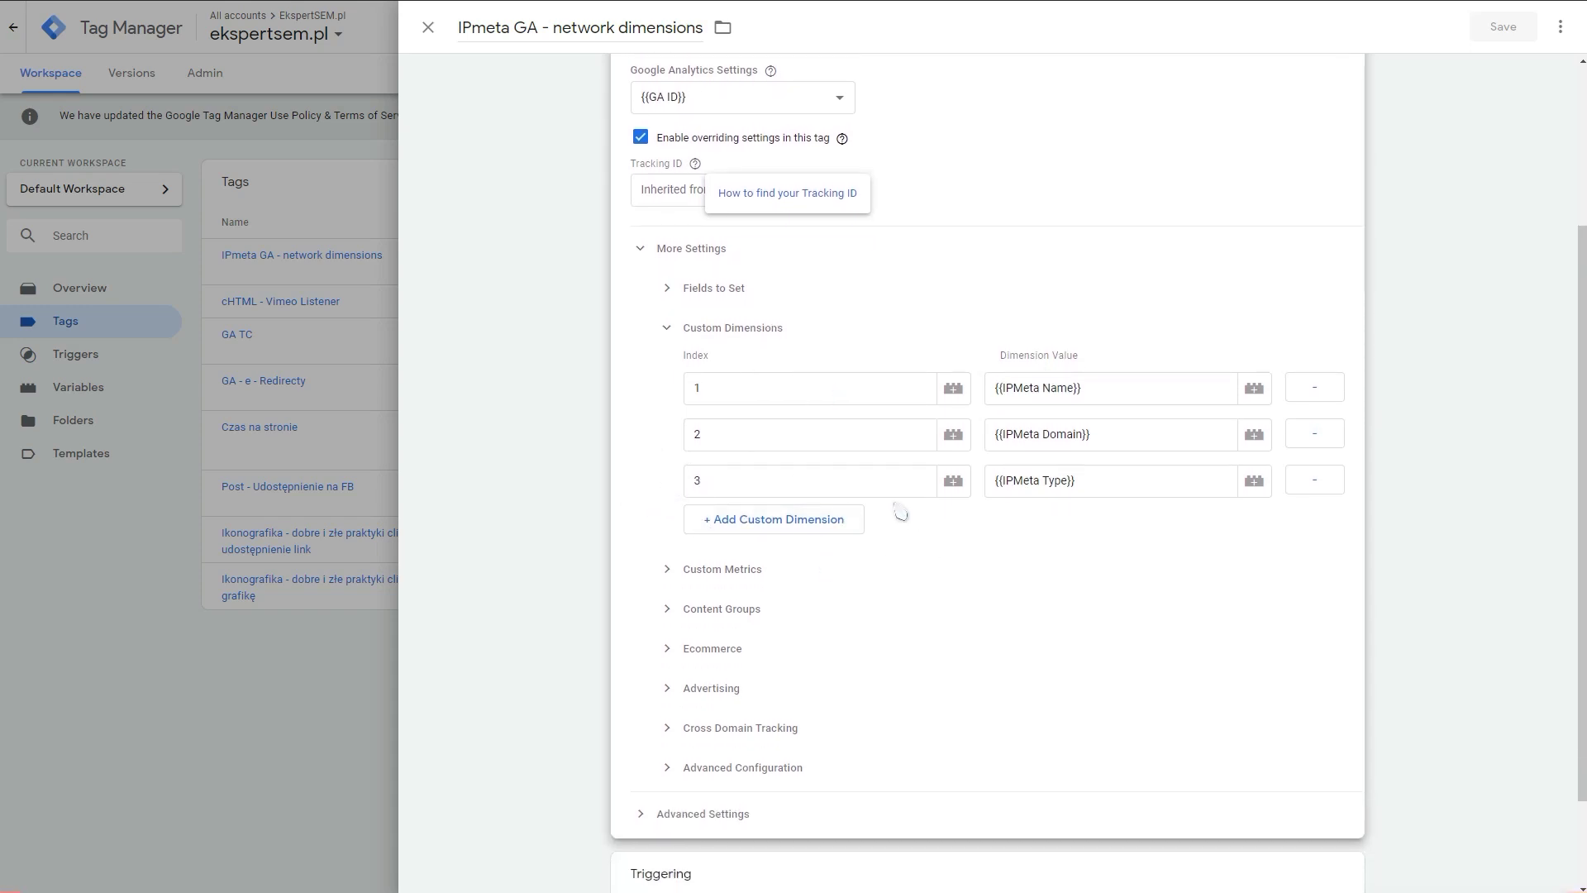
{"action": "left_click", "coordinate": [729, 387]}
{"action": "left_click", "coordinate": [726, 433]}
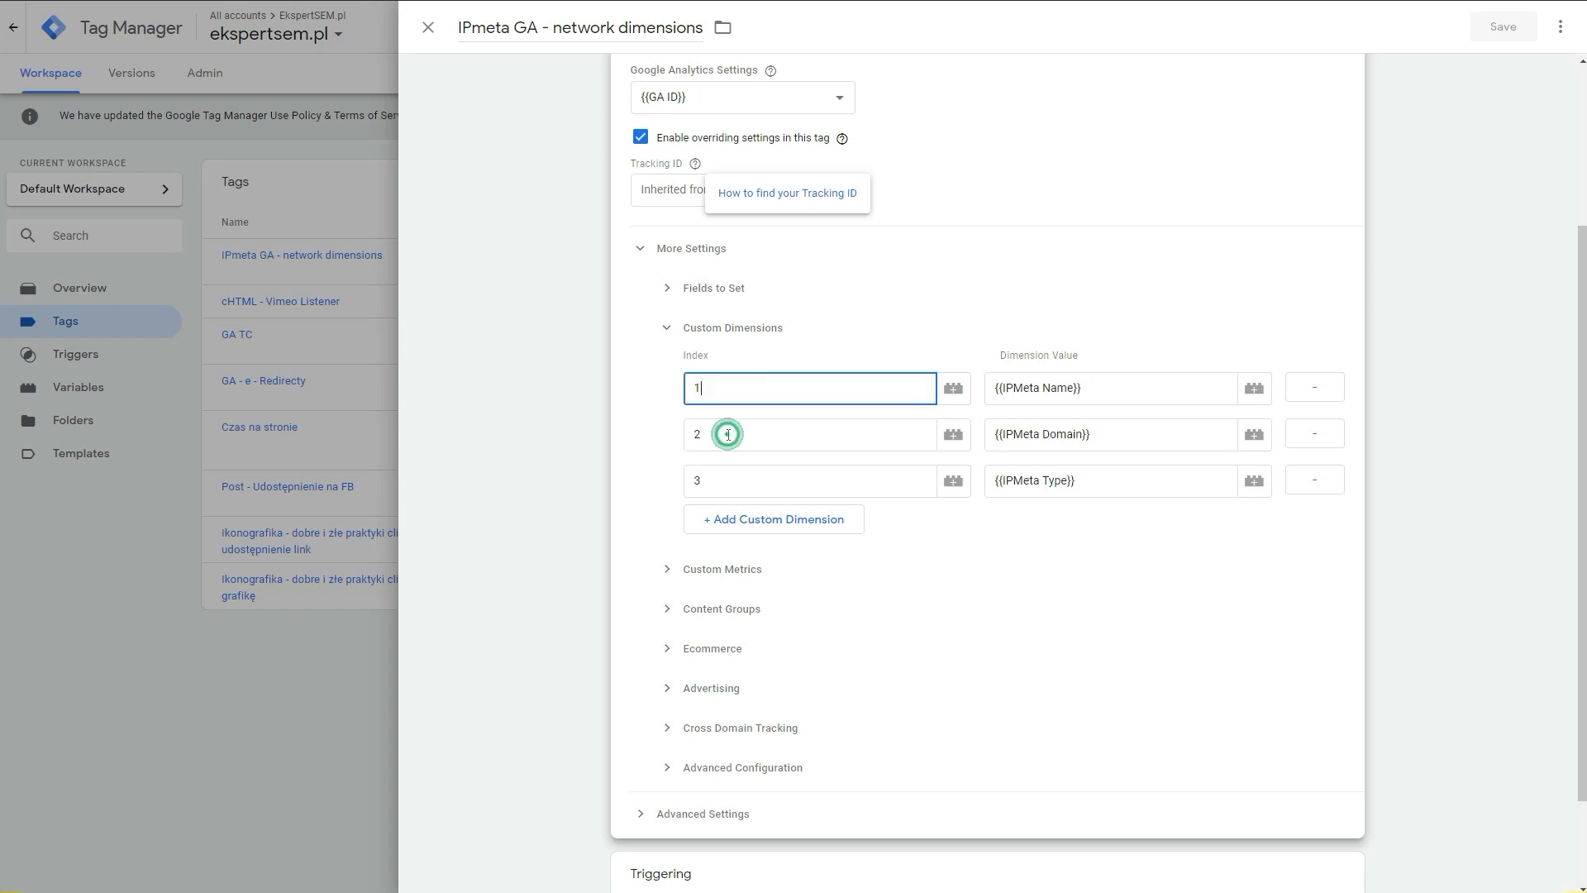
{"action": "left_click", "coordinate": [728, 478]}
{"action": "left_click", "coordinate": [1107, 390]}
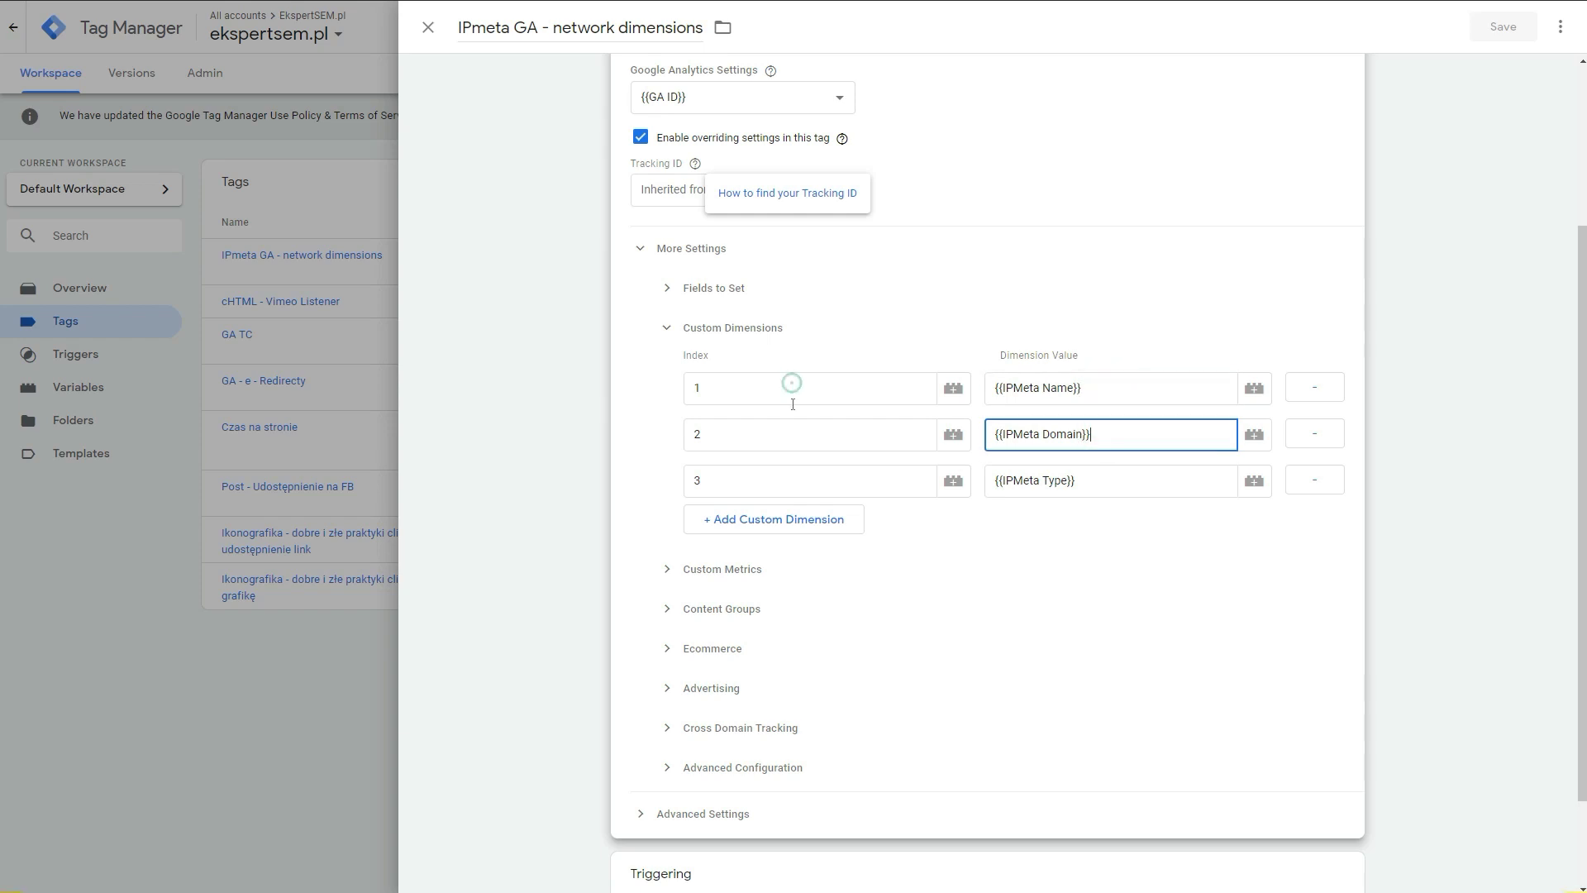
{"action": "left_click", "coordinate": [779, 428]}
{"action": "left_click", "coordinate": [1134, 388]}
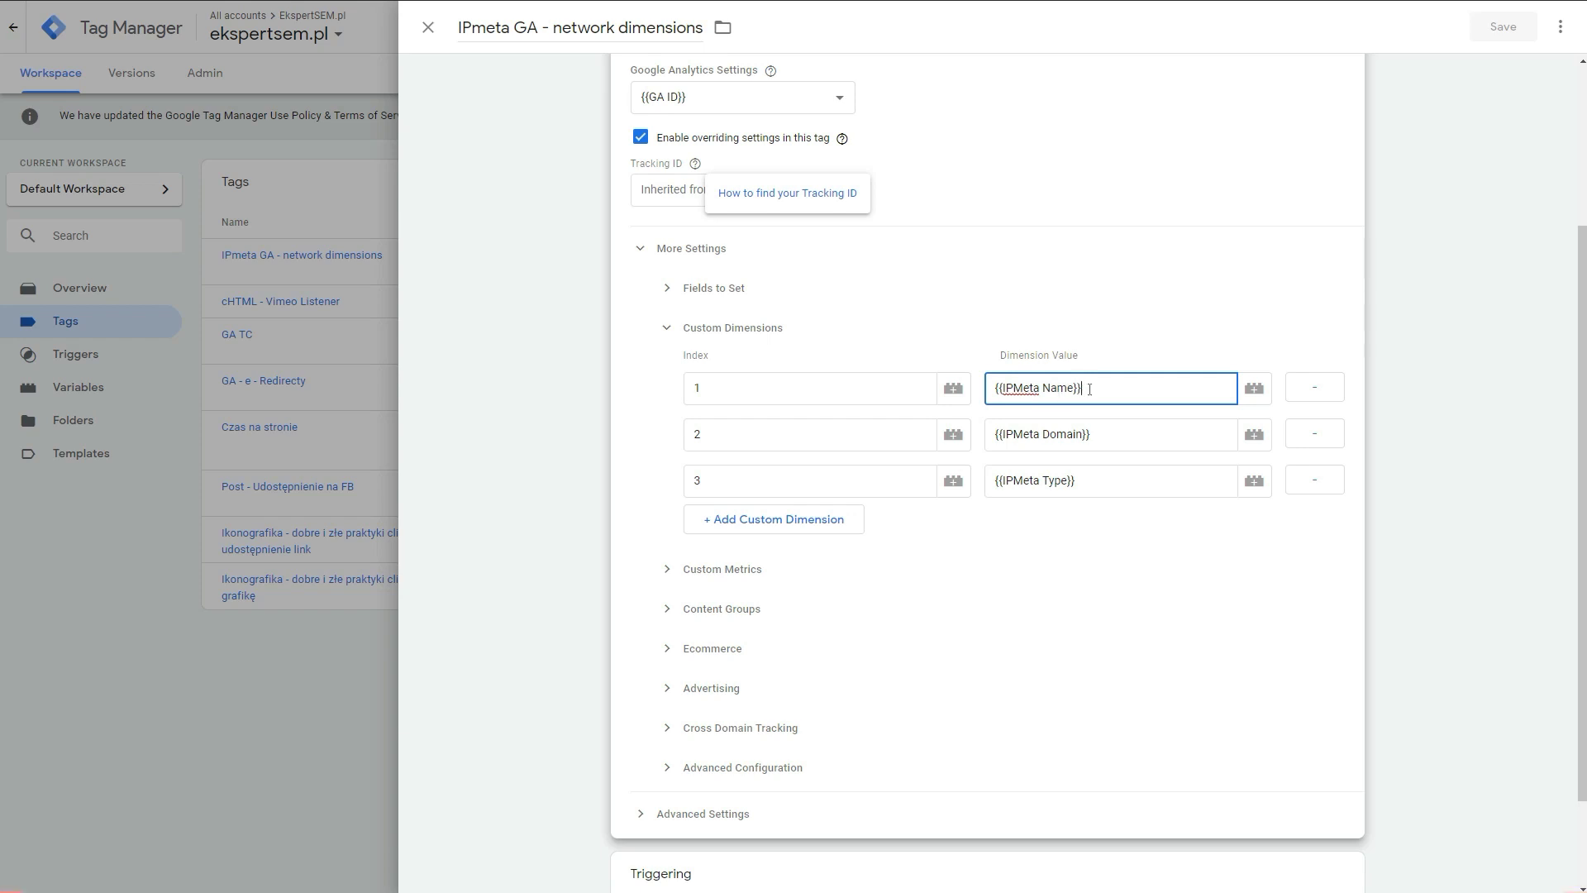
Step: Browse the variables available for dimension 1 and close the picker without choosing one
{"action": "left_click", "coordinate": [1251, 392]}
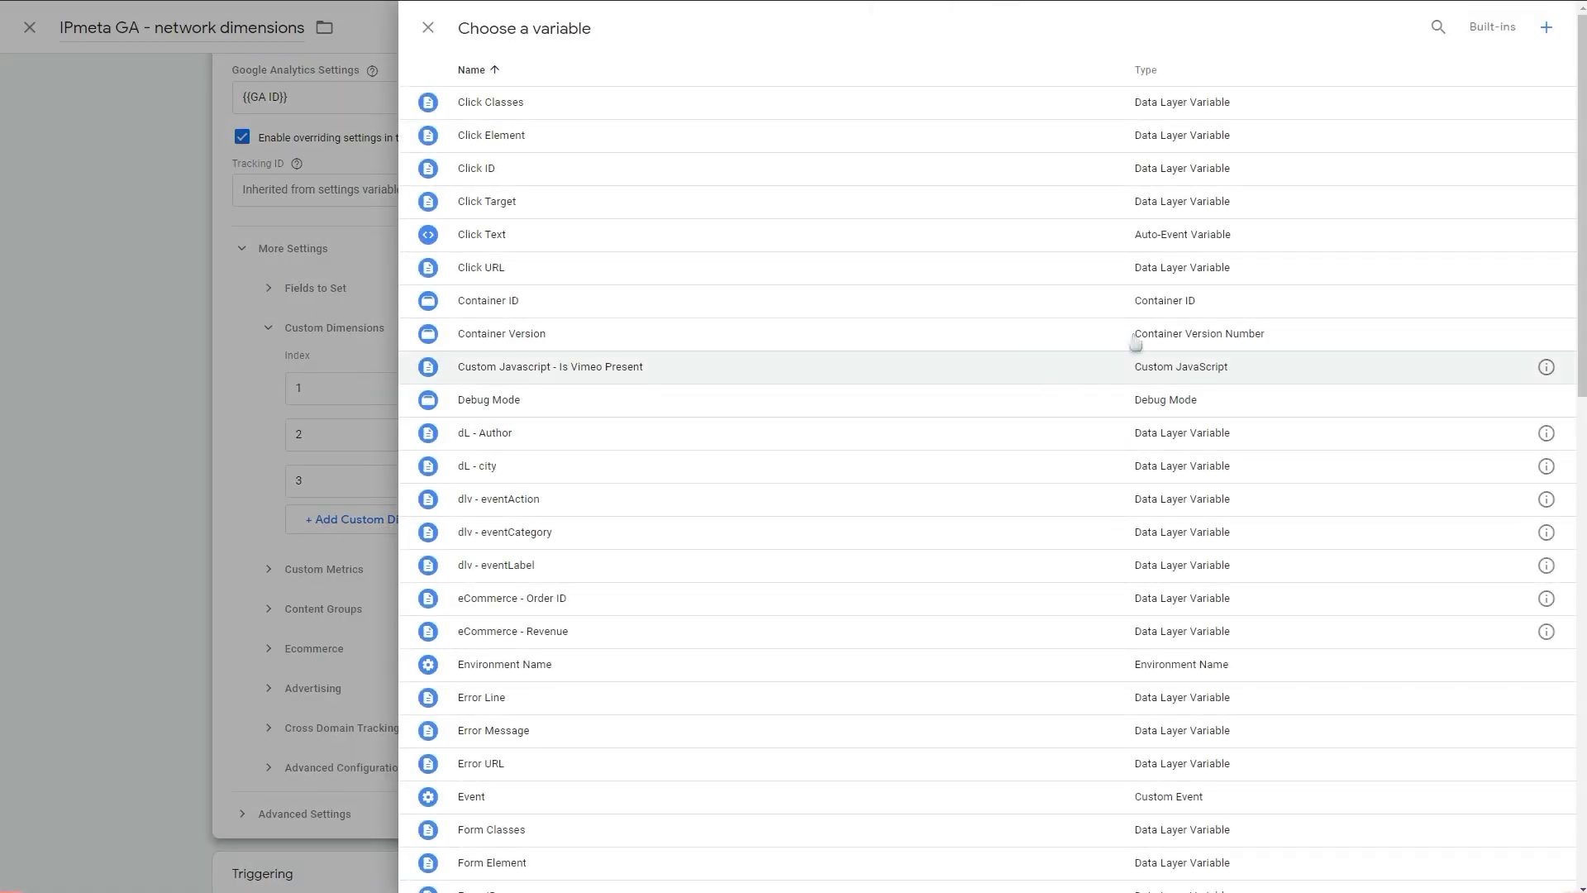
{"action": "scroll", "coordinate": [1358, 206], "scroll_direction": "down", "scroll_amount": 7}
{"action": "scroll", "coordinate": [1397, 95], "scroll_direction": "up", "scroll_amount": 7}
{"action": "left_click", "coordinate": [1437, 26]}
{"action": "left_click", "coordinate": [428, 28]}
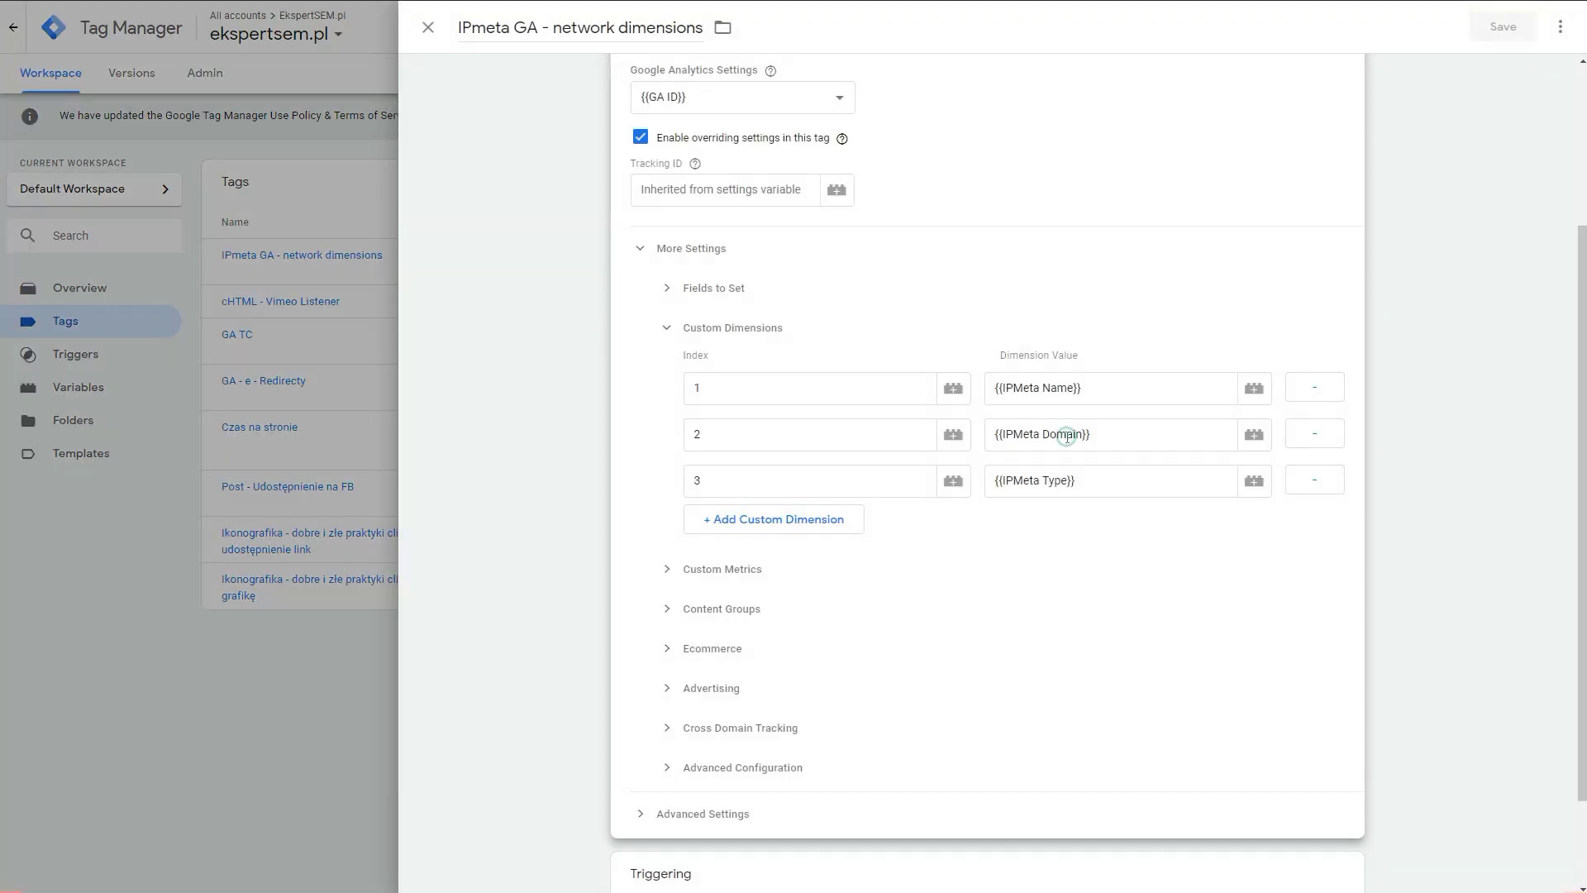
Step: Recheck the IPMeta Type and Name values against indexes 1–3, then close the unchanged tag
{"action": "left_click", "coordinate": [1040, 480]}
{"action": "left_click", "coordinate": [1088, 485]}
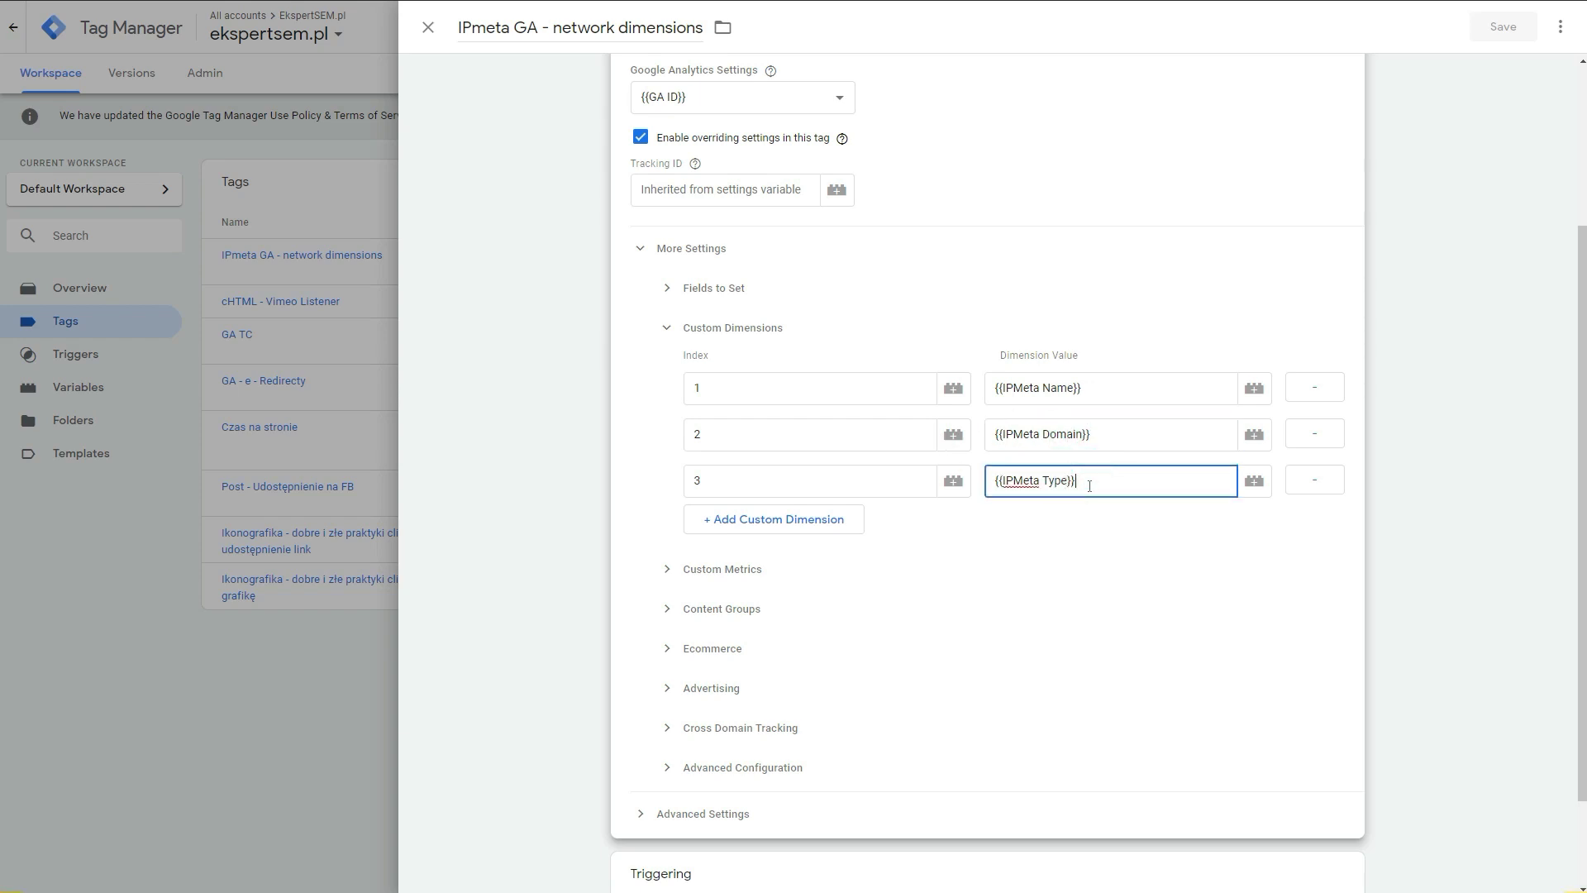
{"action": "left_click_drag", "start_coordinate": [1097, 396], "coordinate": [998, 391]}
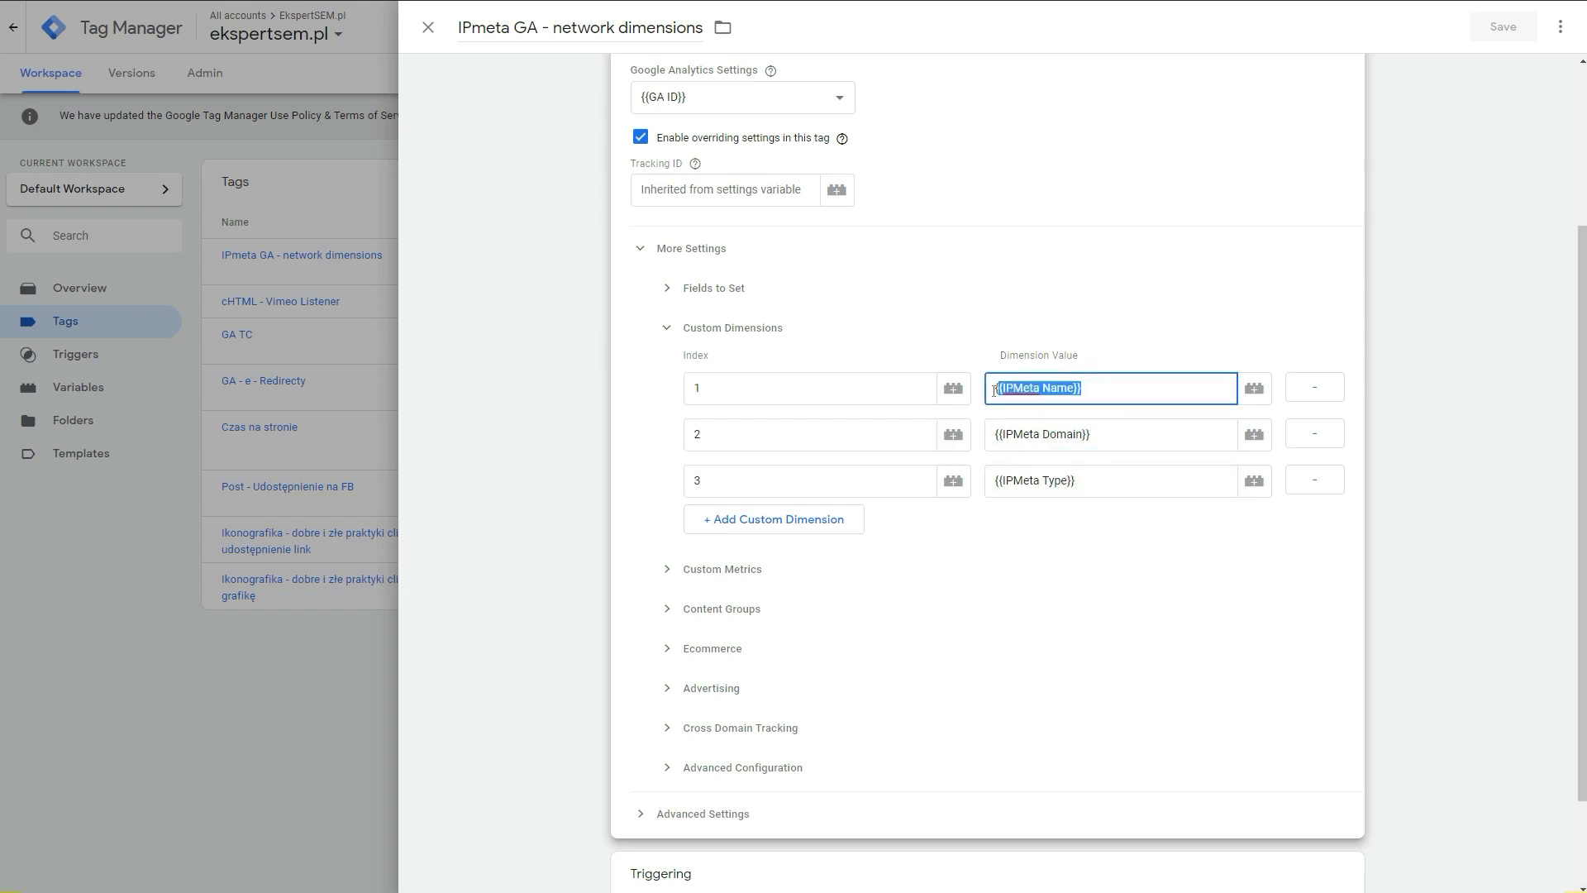
{"action": "left_click", "coordinate": [762, 387]}
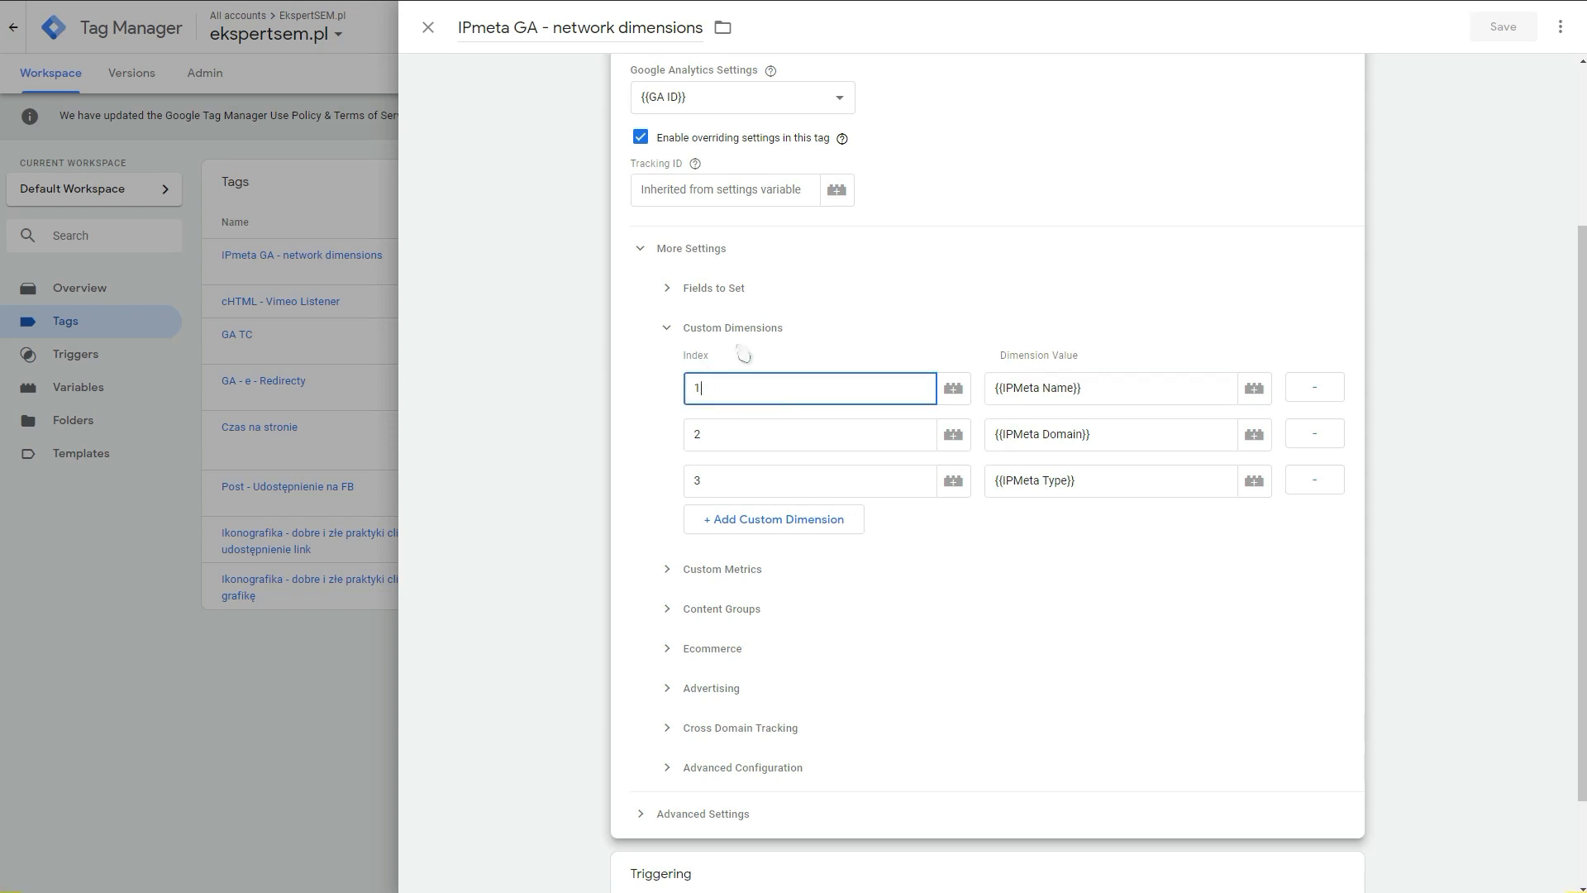
{"action": "left_click", "coordinate": [842, 430]}
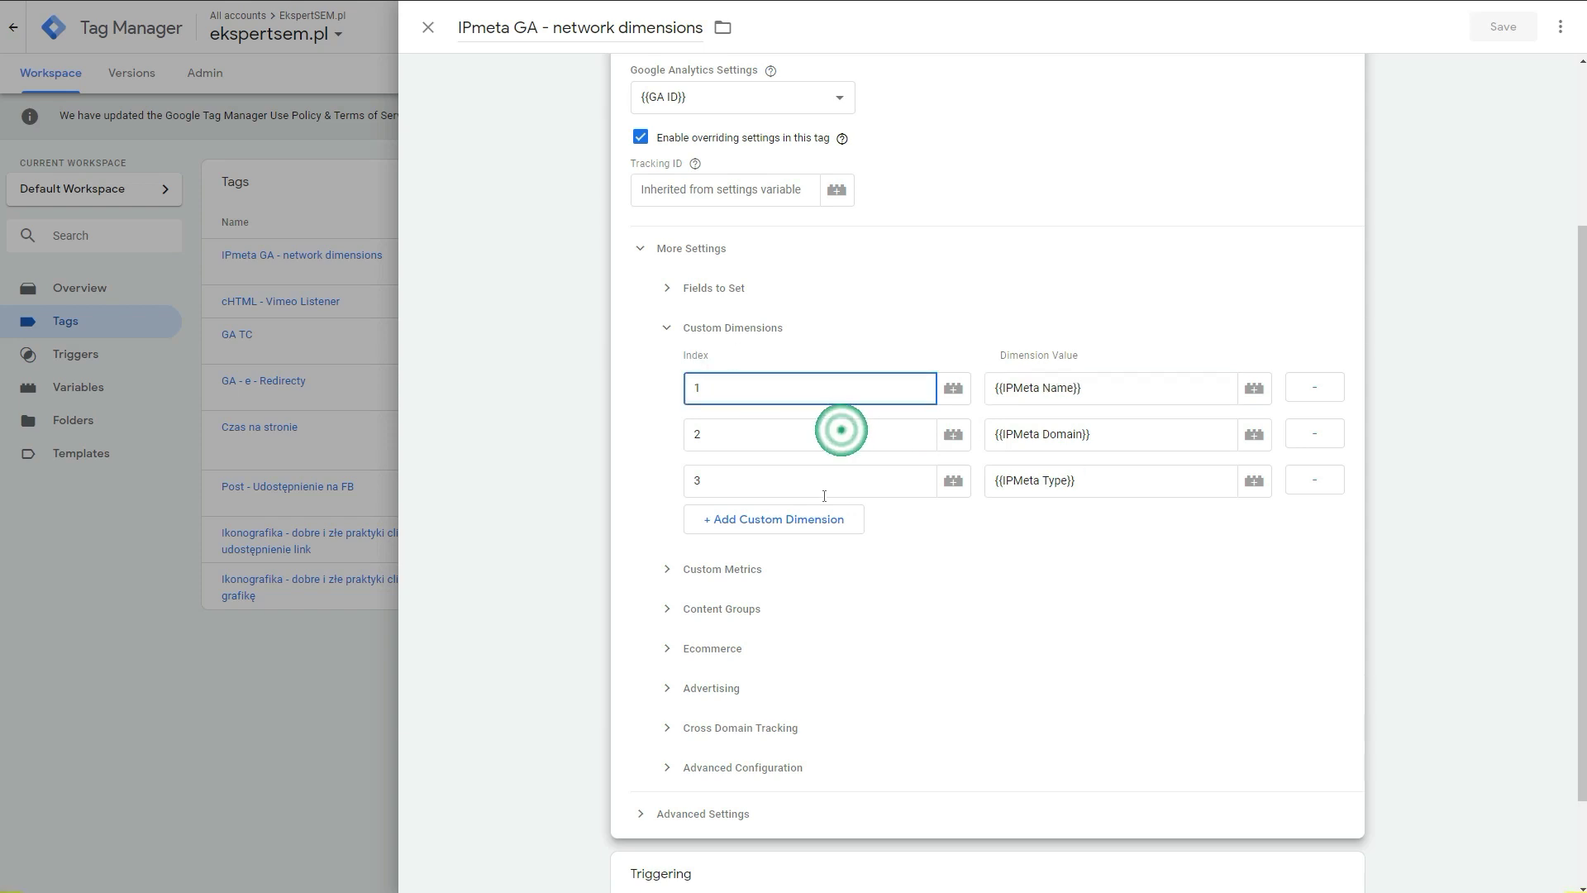
{"action": "left_click", "coordinate": [823, 491]}
{"action": "scroll", "coordinate": [1022, 597], "scroll_direction": "down", "scroll_amount": 2}
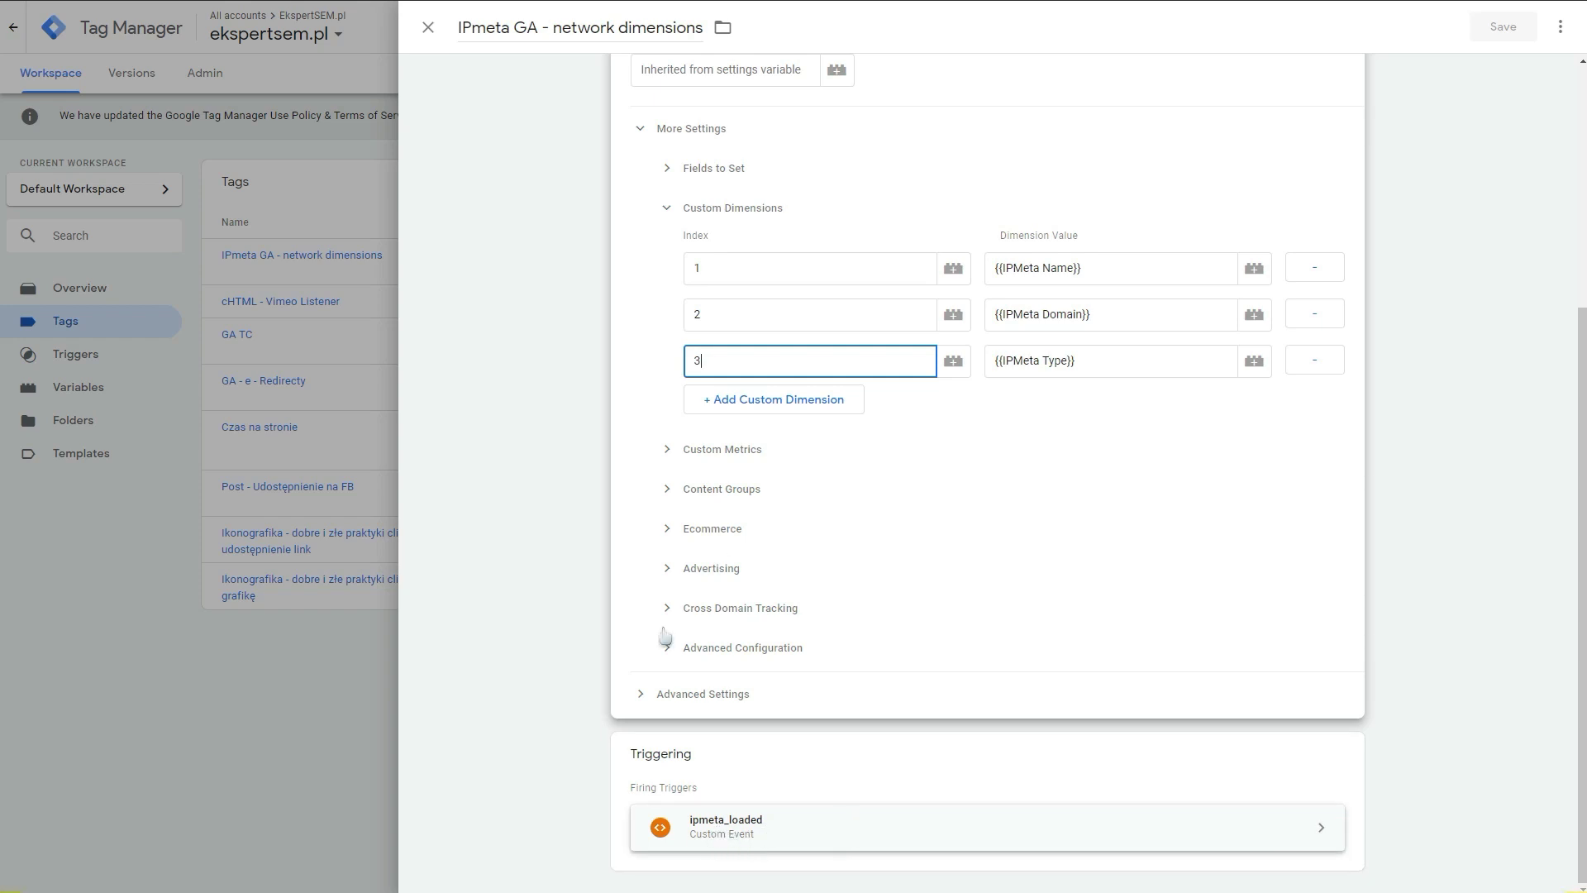
{"action": "left_click", "coordinate": [1487, 536]}
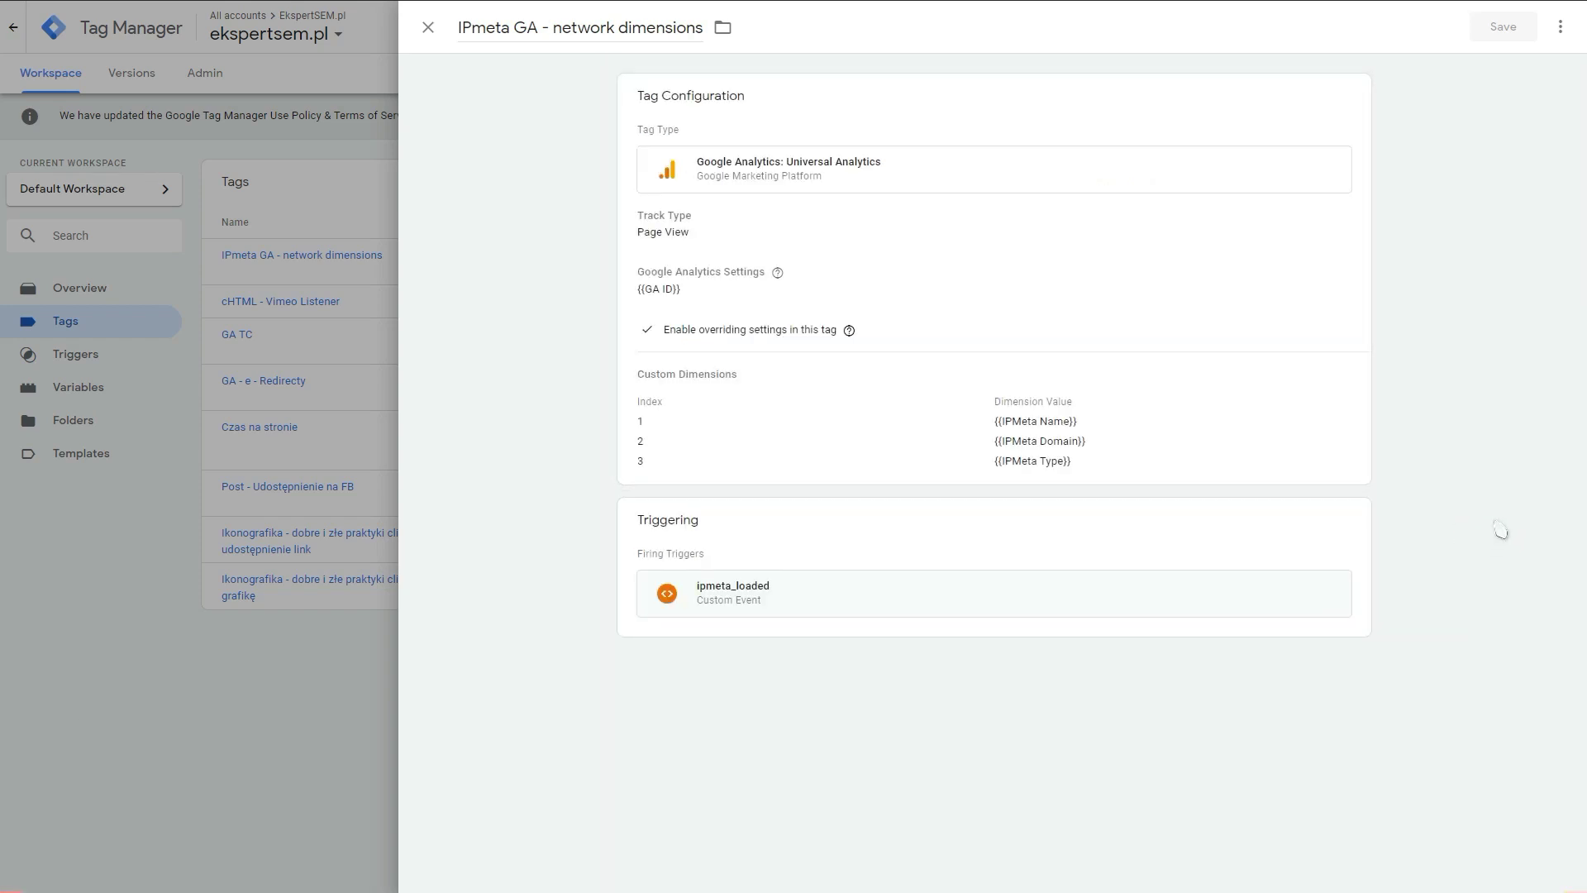
{"action": "left_click", "coordinate": [426, 27]}
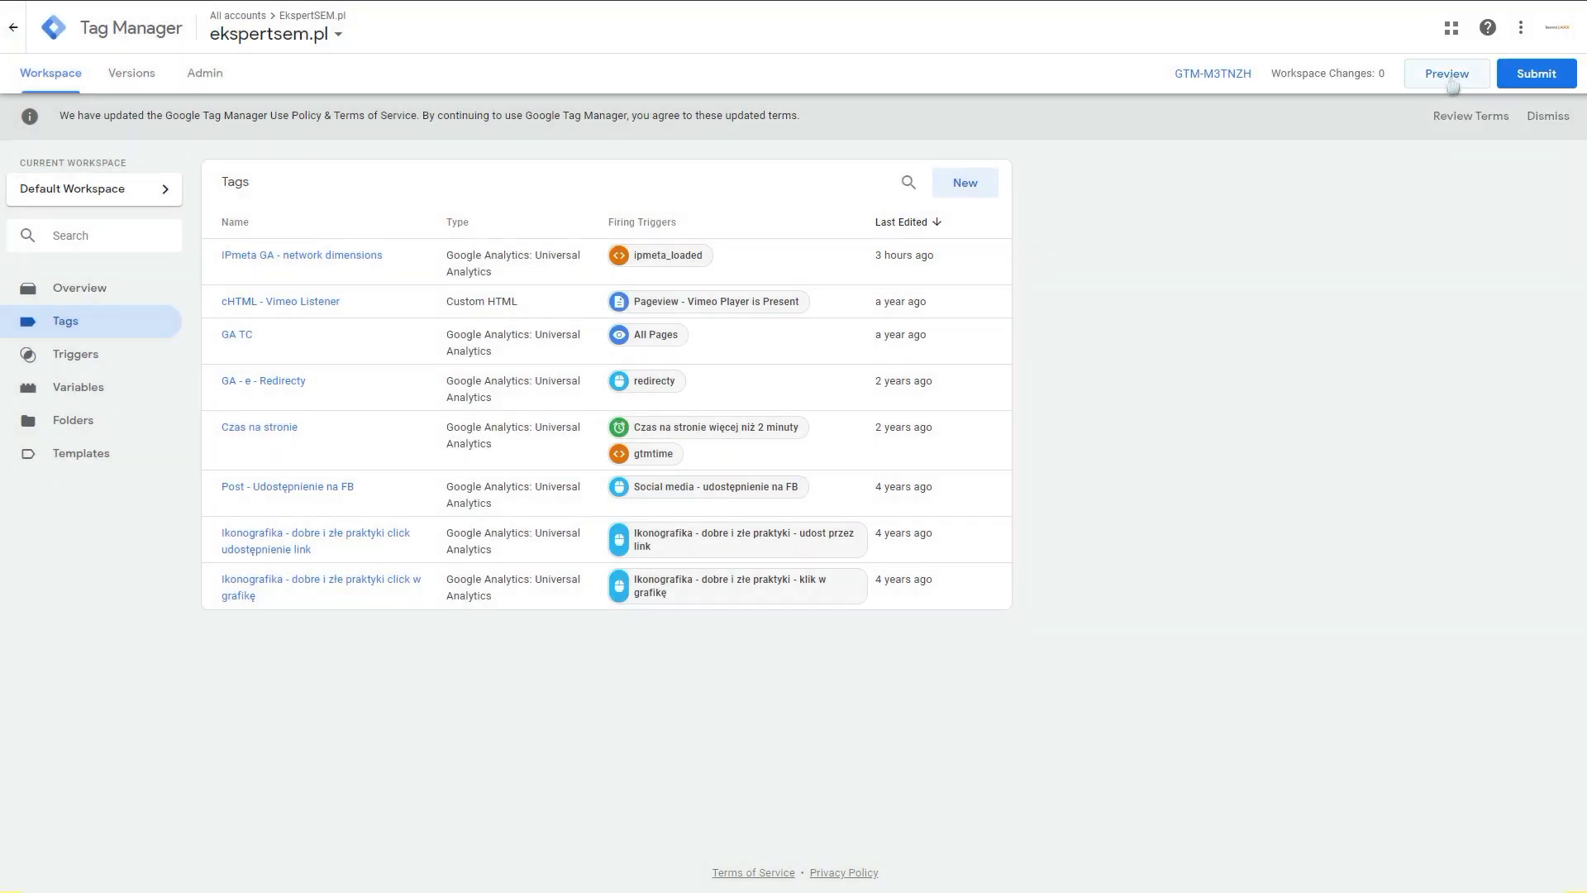
Step: Start a preview and confirm the 'IPmeta GA - network dimensions' tag appears under Tags Fired
{"action": "left_click", "coordinate": [1442, 78]}
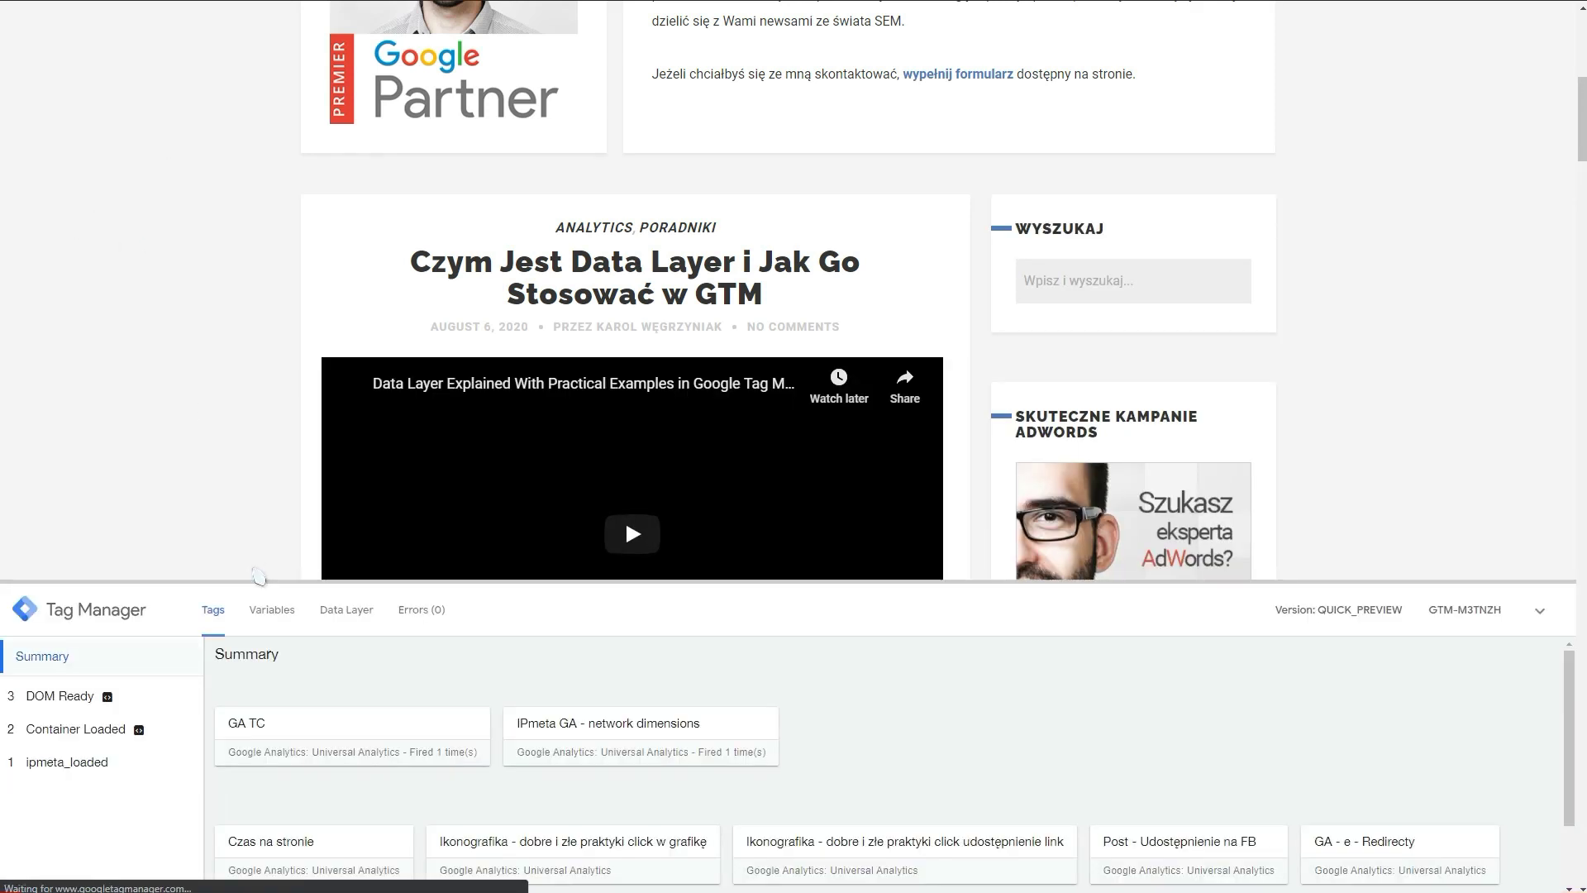
{"action": "left_click", "coordinate": [265, 591]}
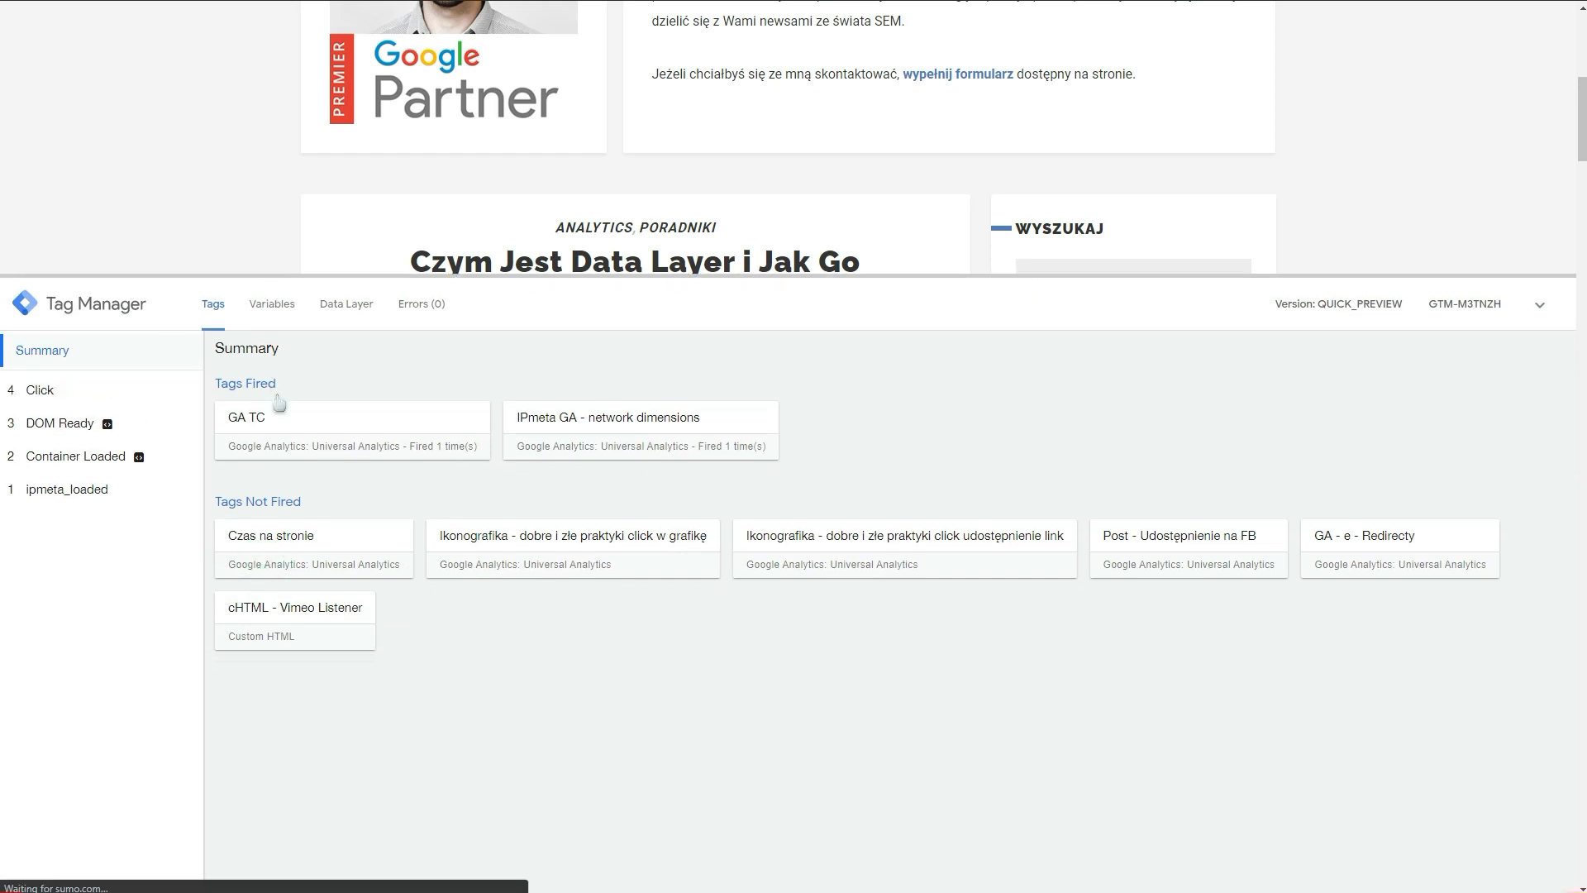
{"action": "left_click", "coordinate": [583, 423]}
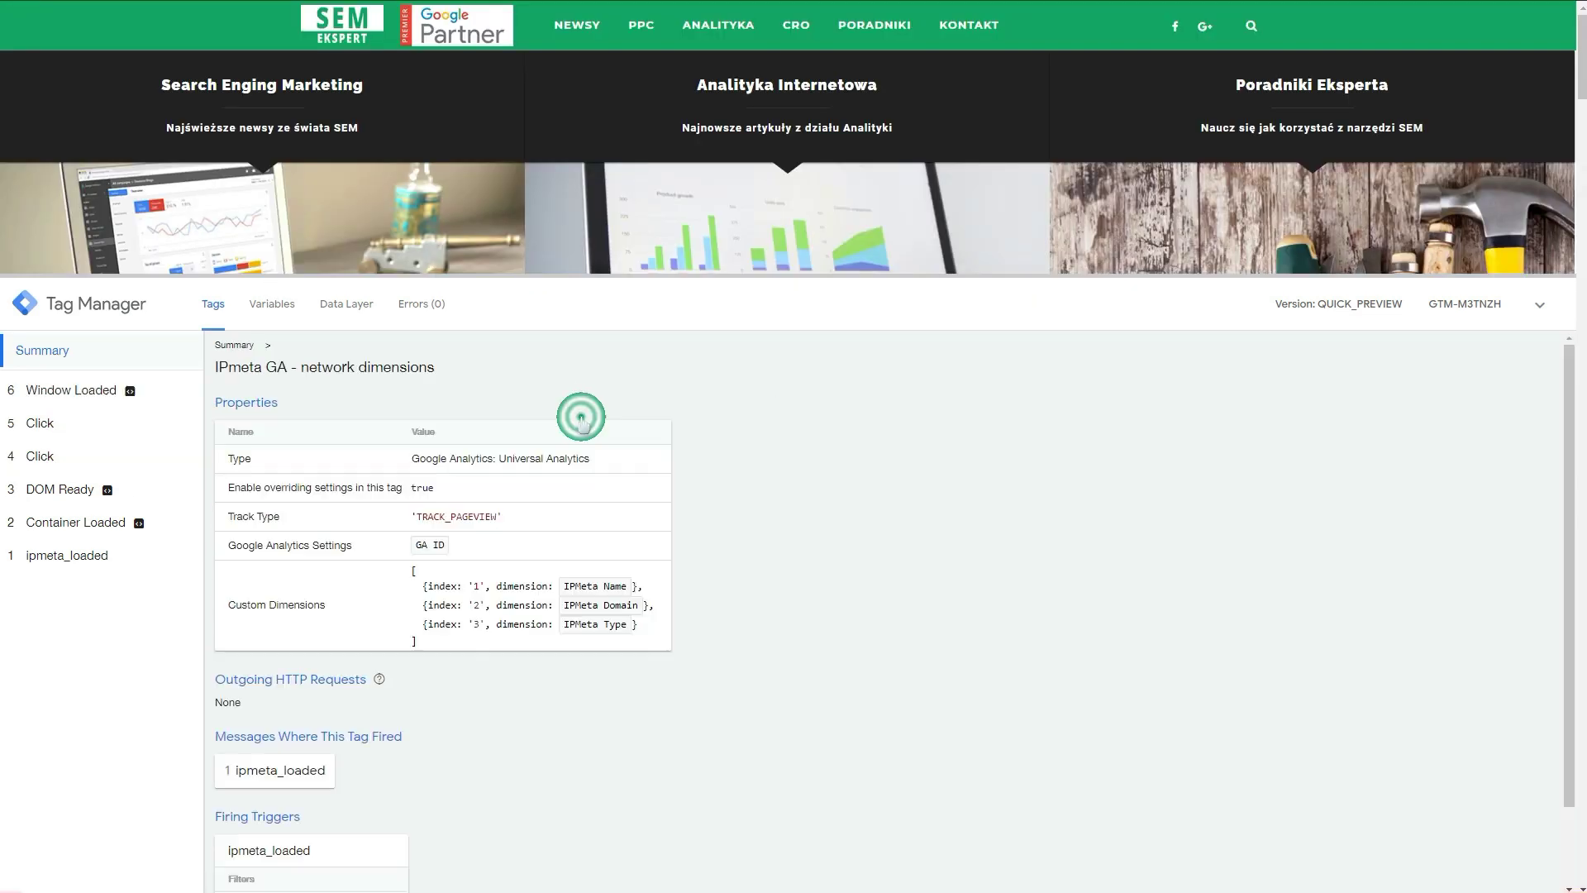
Step: Show the Data Layer values from ipmeta_loaded and highlight the network nameValue
{"action": "scroll", "coordinate": [523, 710], "scroll_direction": "down", "scroll_amount": 3}
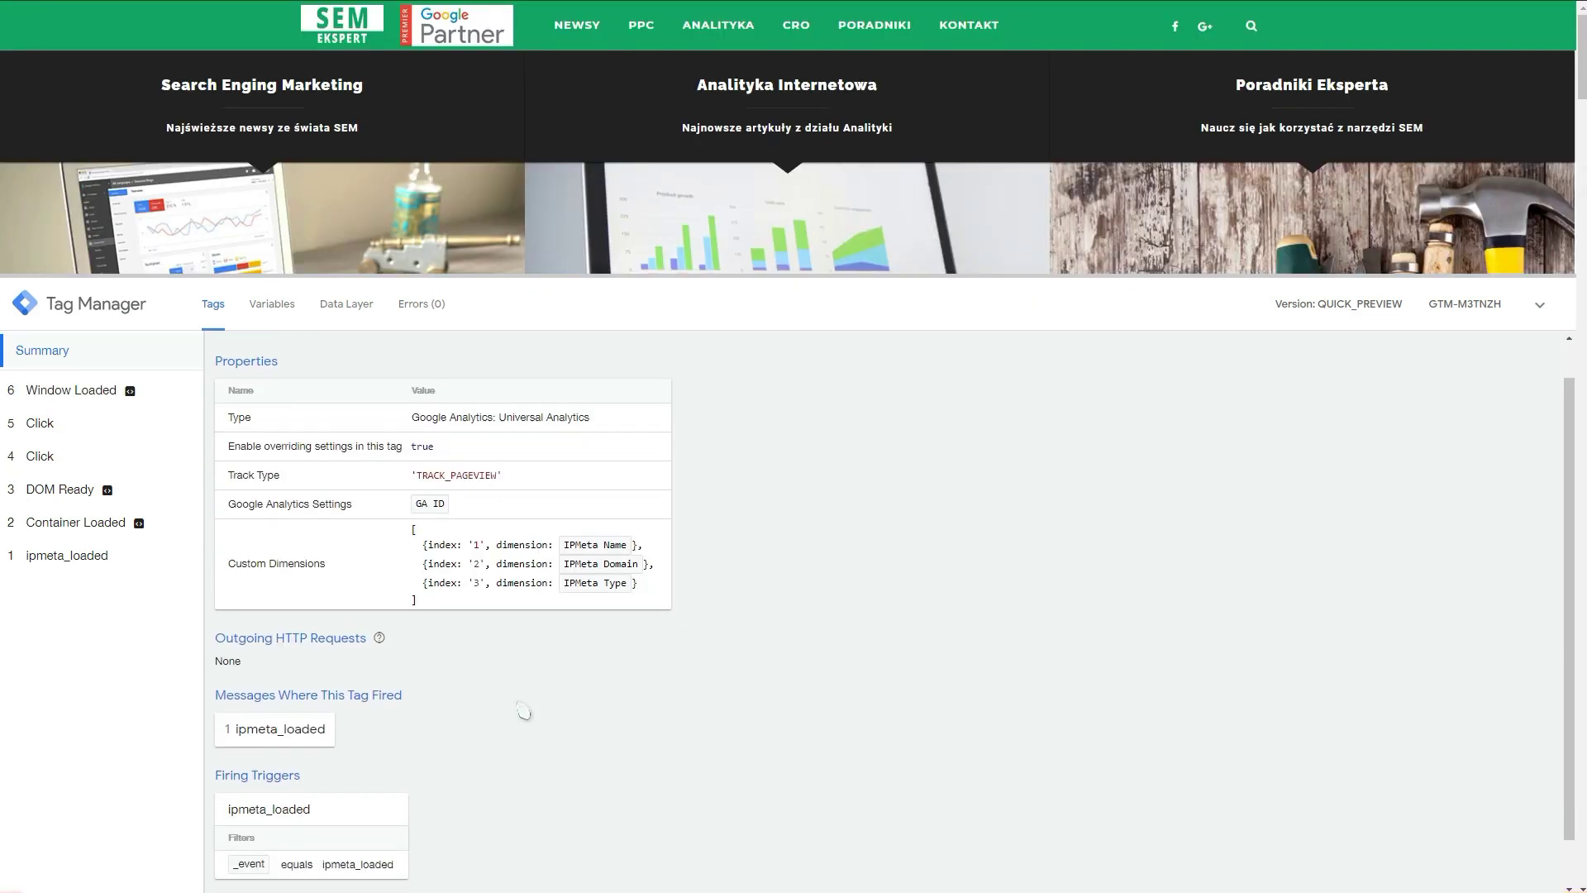
{"action": "left_click", "coordinate": [346, 305]}
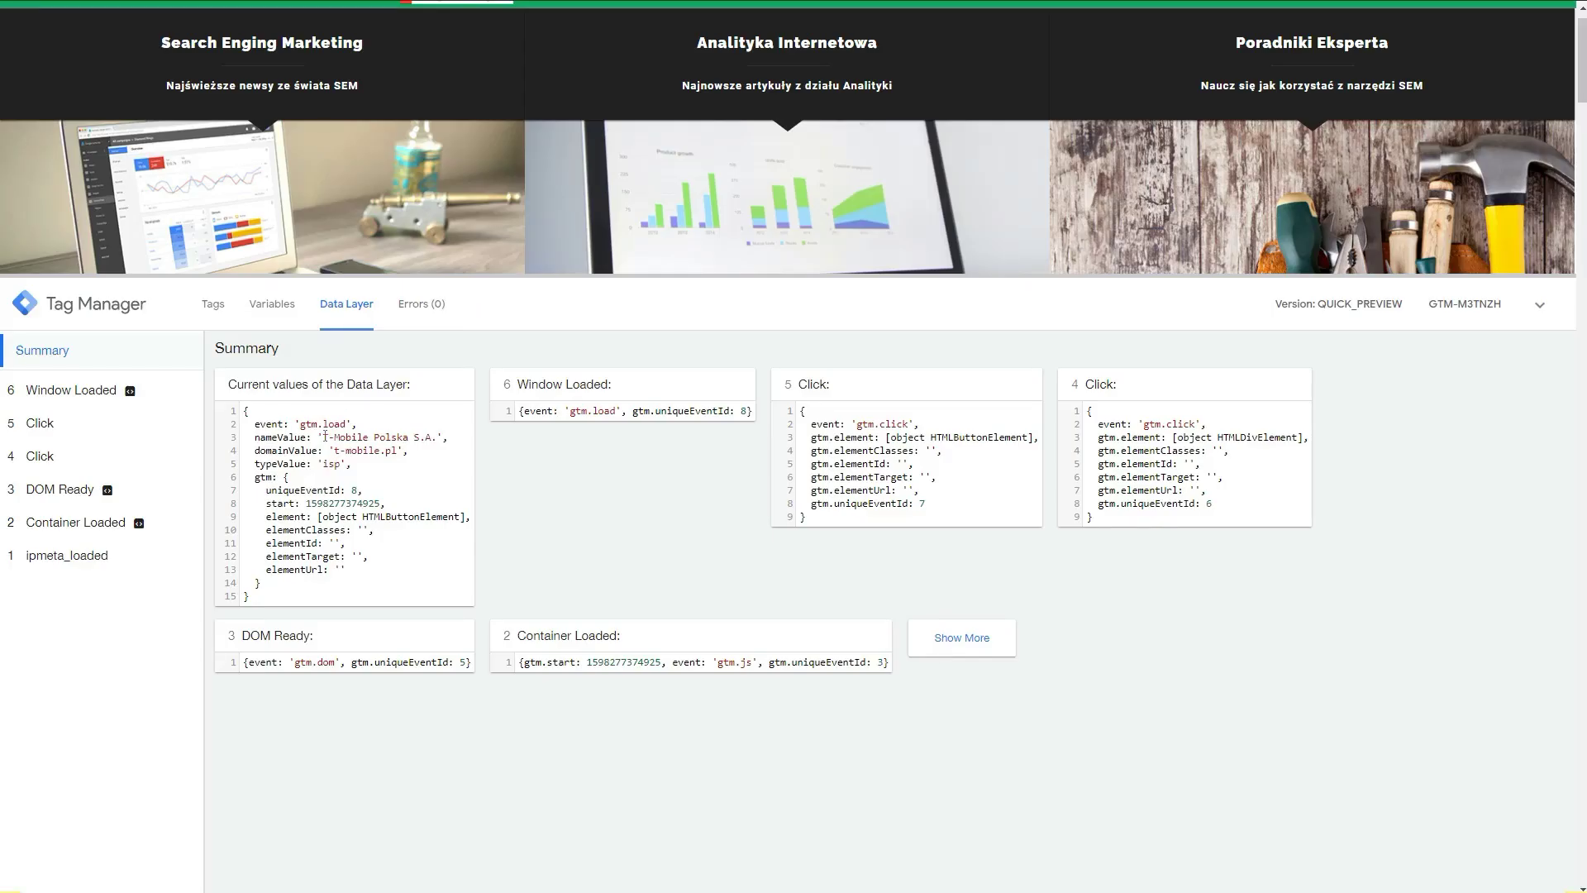
{"action": "left_click_drag", "start_coordinate": [321, 436], "coordinate": [430, 437]}
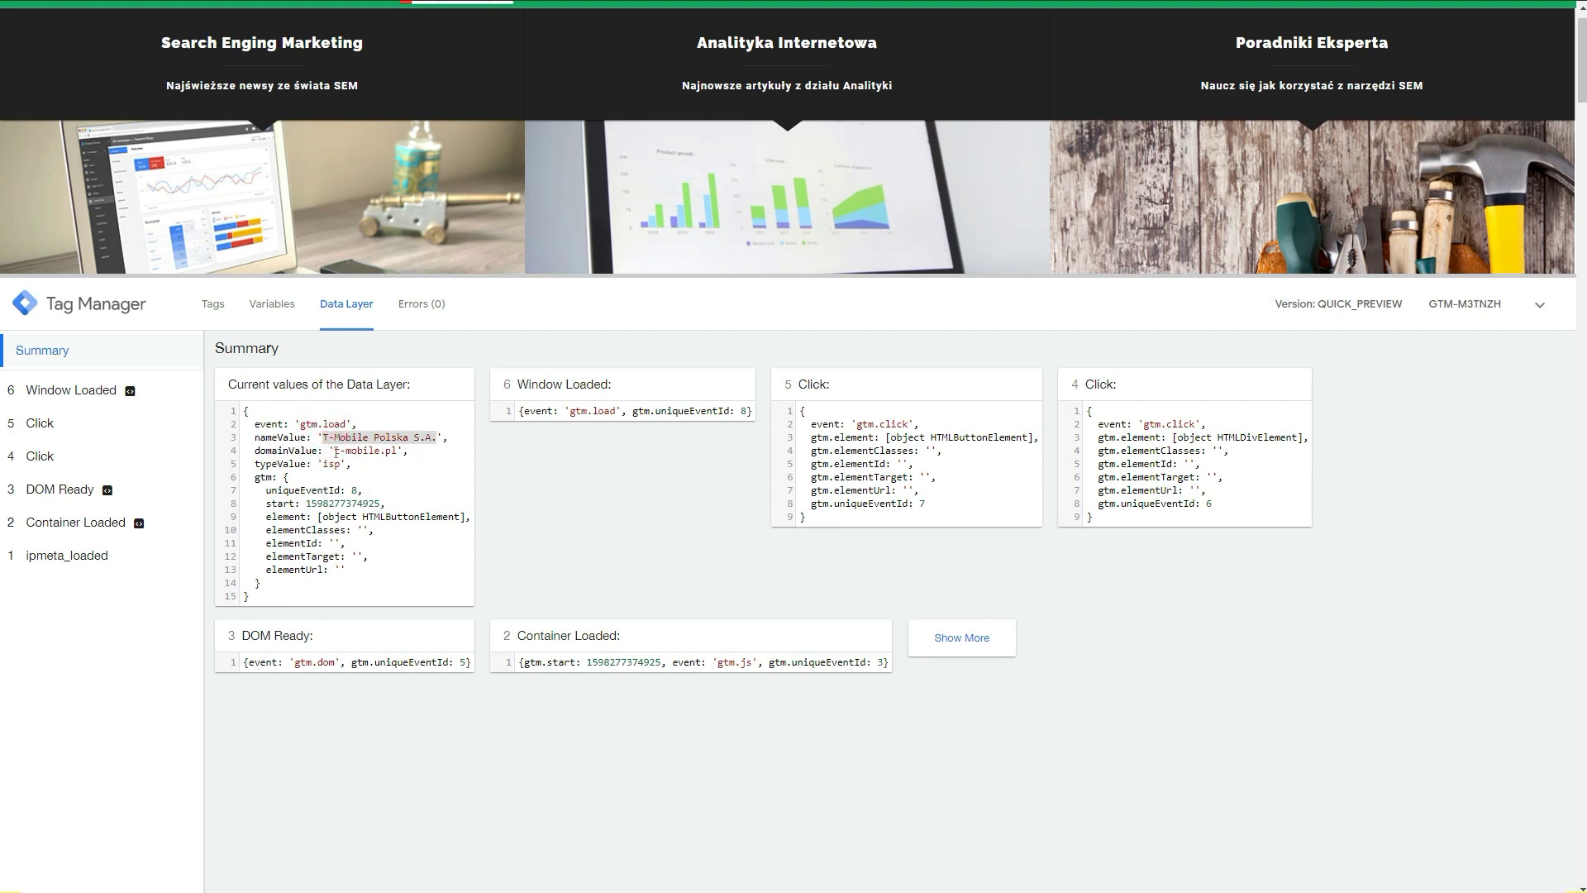
Step: Highlight the domainValue, then return to the IPmeta GA tag's pageview details with dimensions 1–3
{"action": "mouse_move", "coordinate": [336, 451]}
{"action": "left_mouse_down"}
{"action": "mouse_move", "coordinate": [399, 454]}
{"action": "mouse_move", "coordinate": [338, 464]}
{"action": "left_mouse_up"}
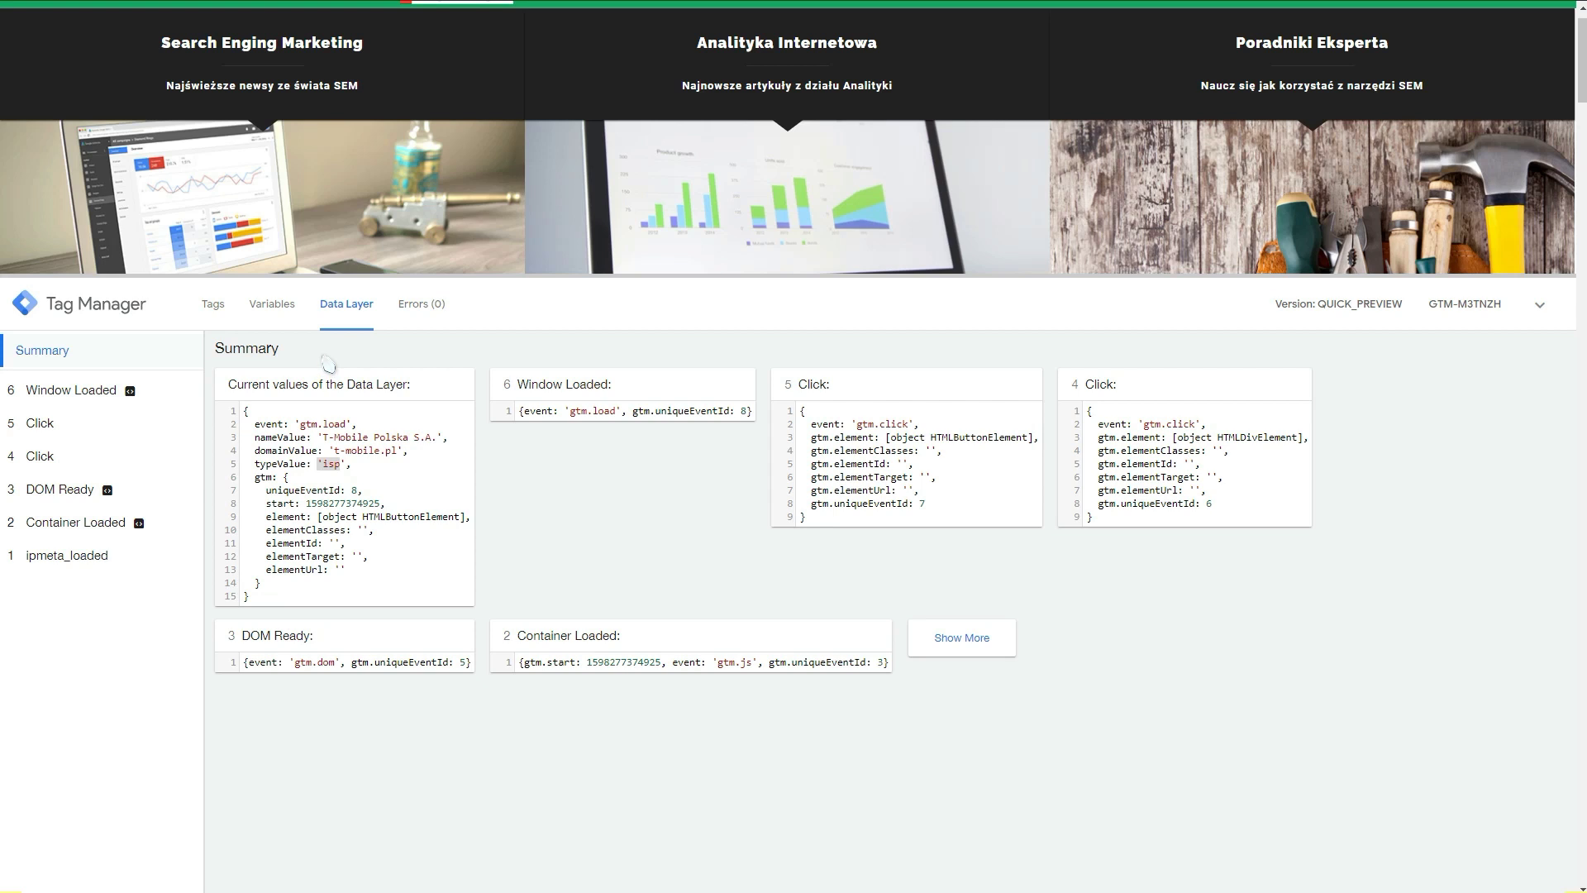
{"action": "left_click", "coordinate": [213, 304]}
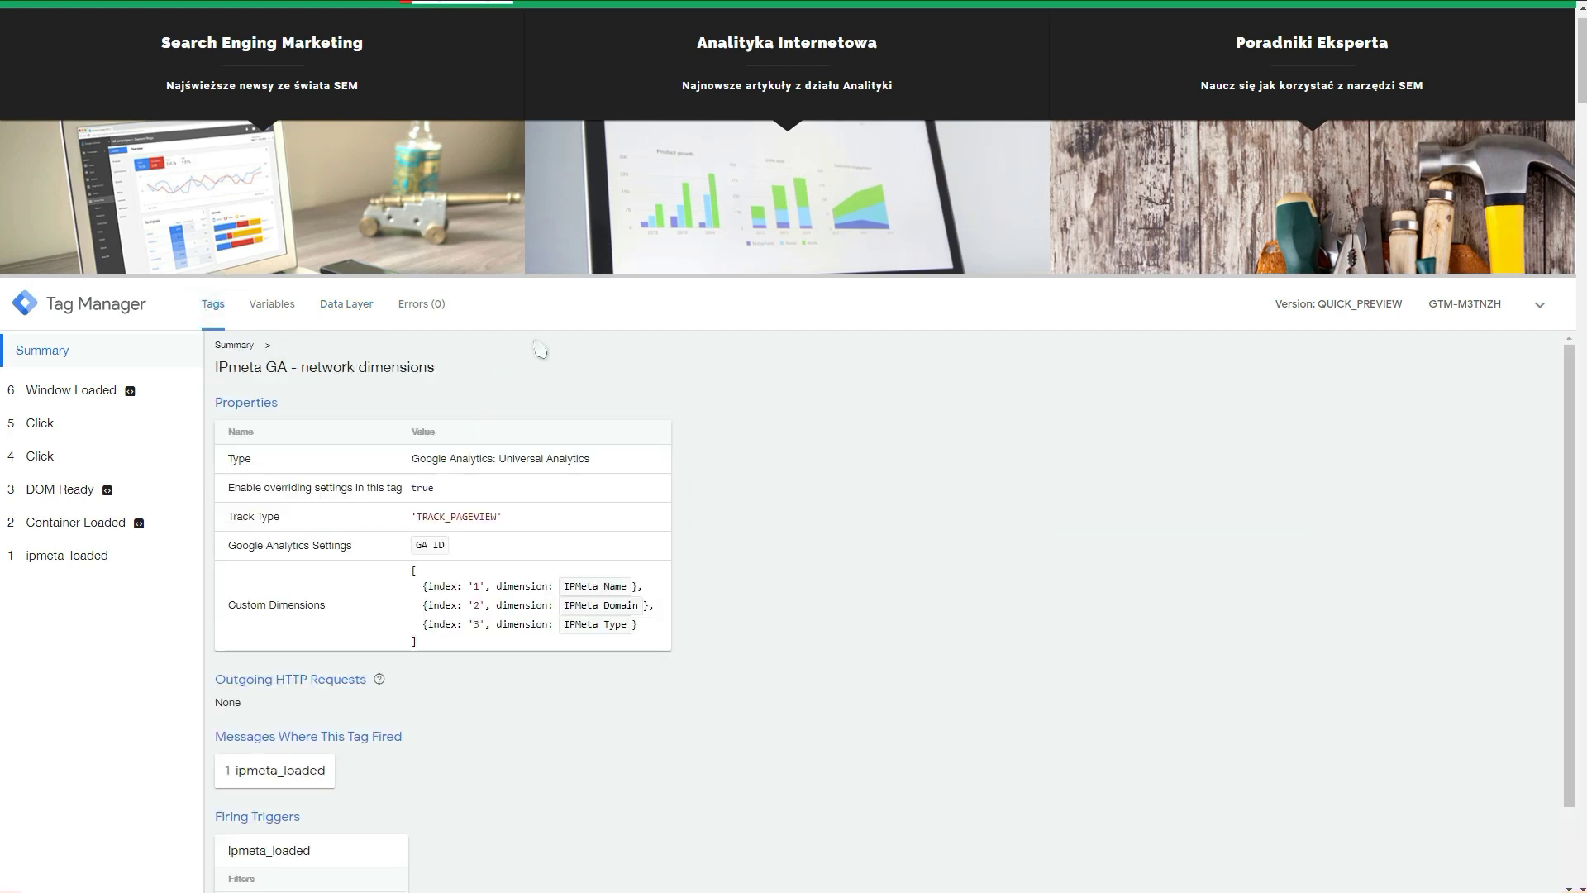